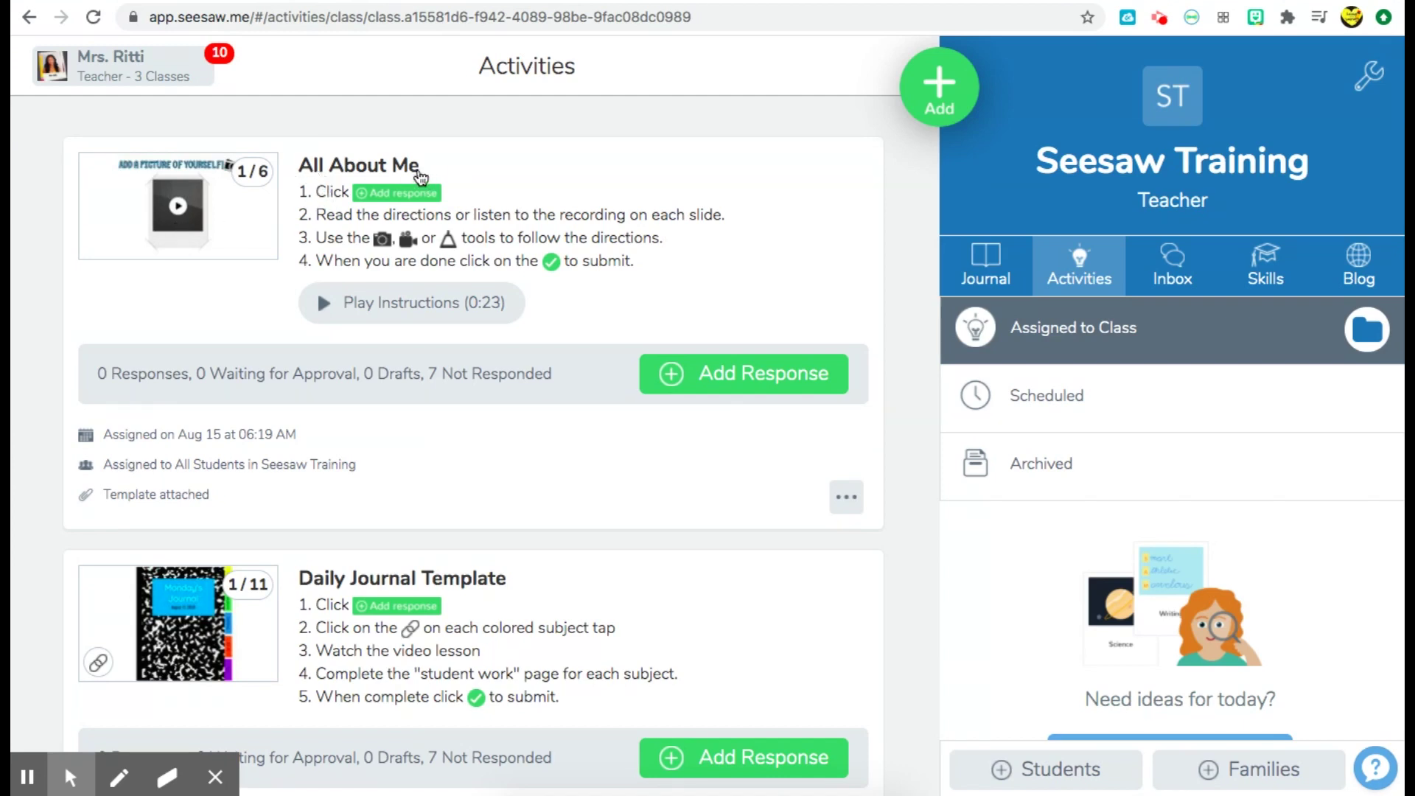
Look through all six template pages of the All About Me activity, and close the preview.
left_click(195, 209)
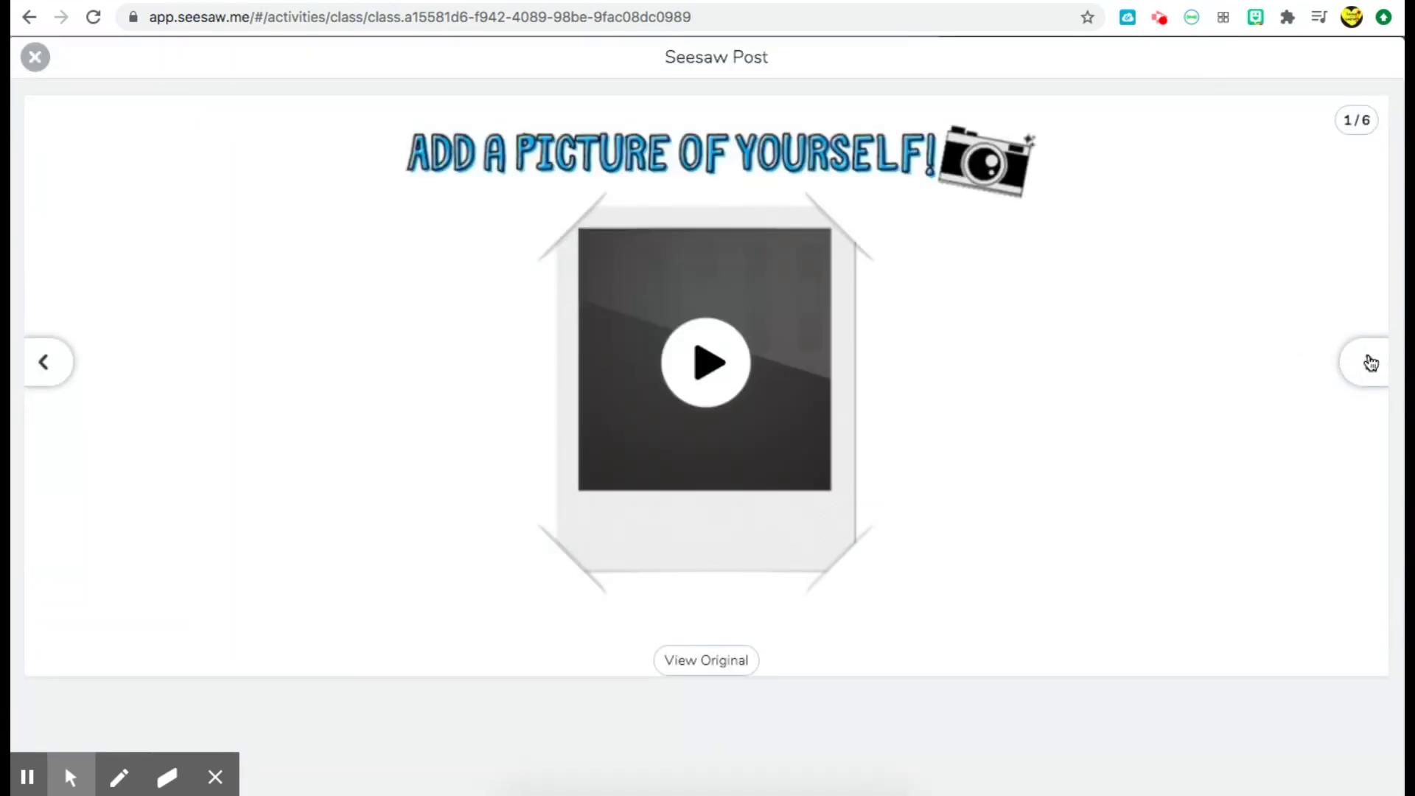
left_click(1370, 363)
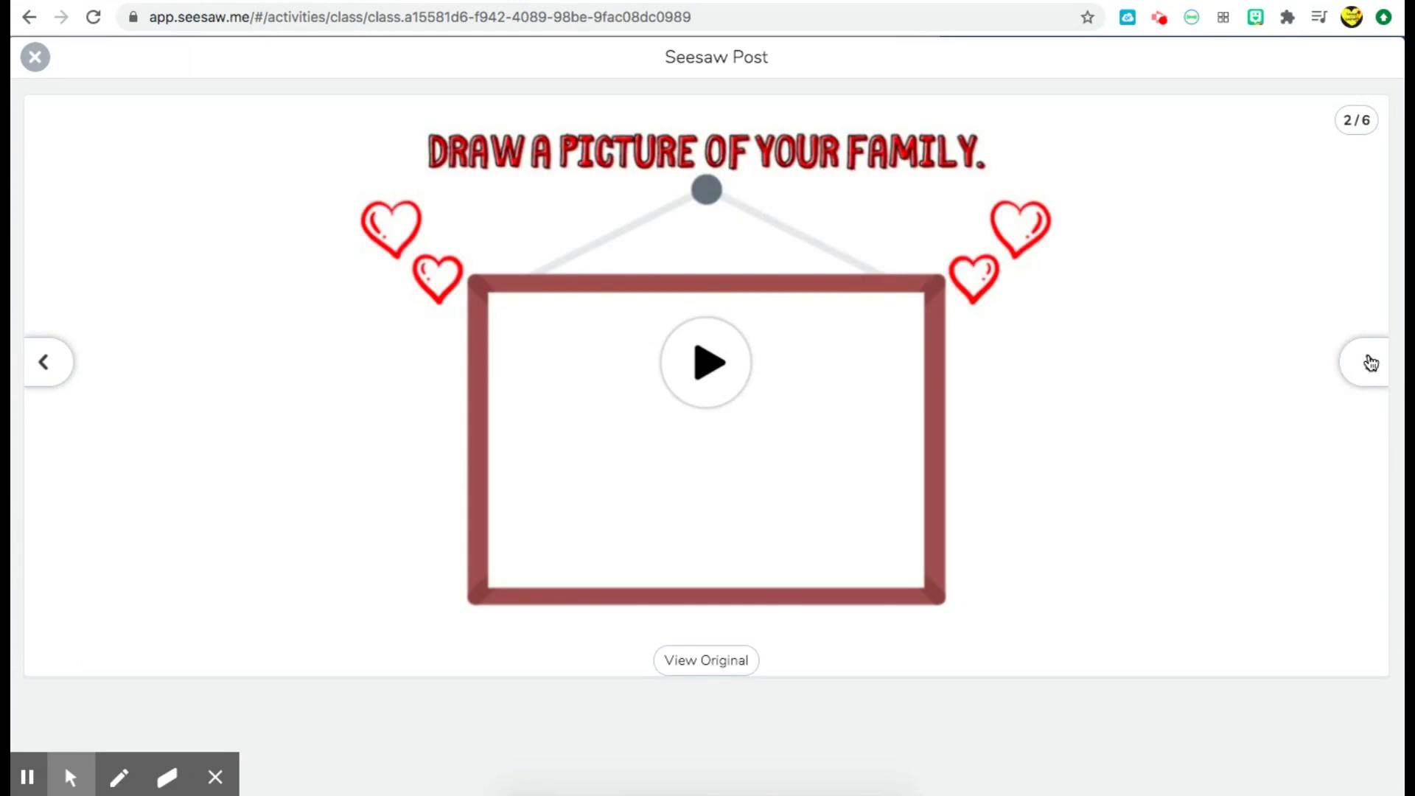
left_click(1371, 362)
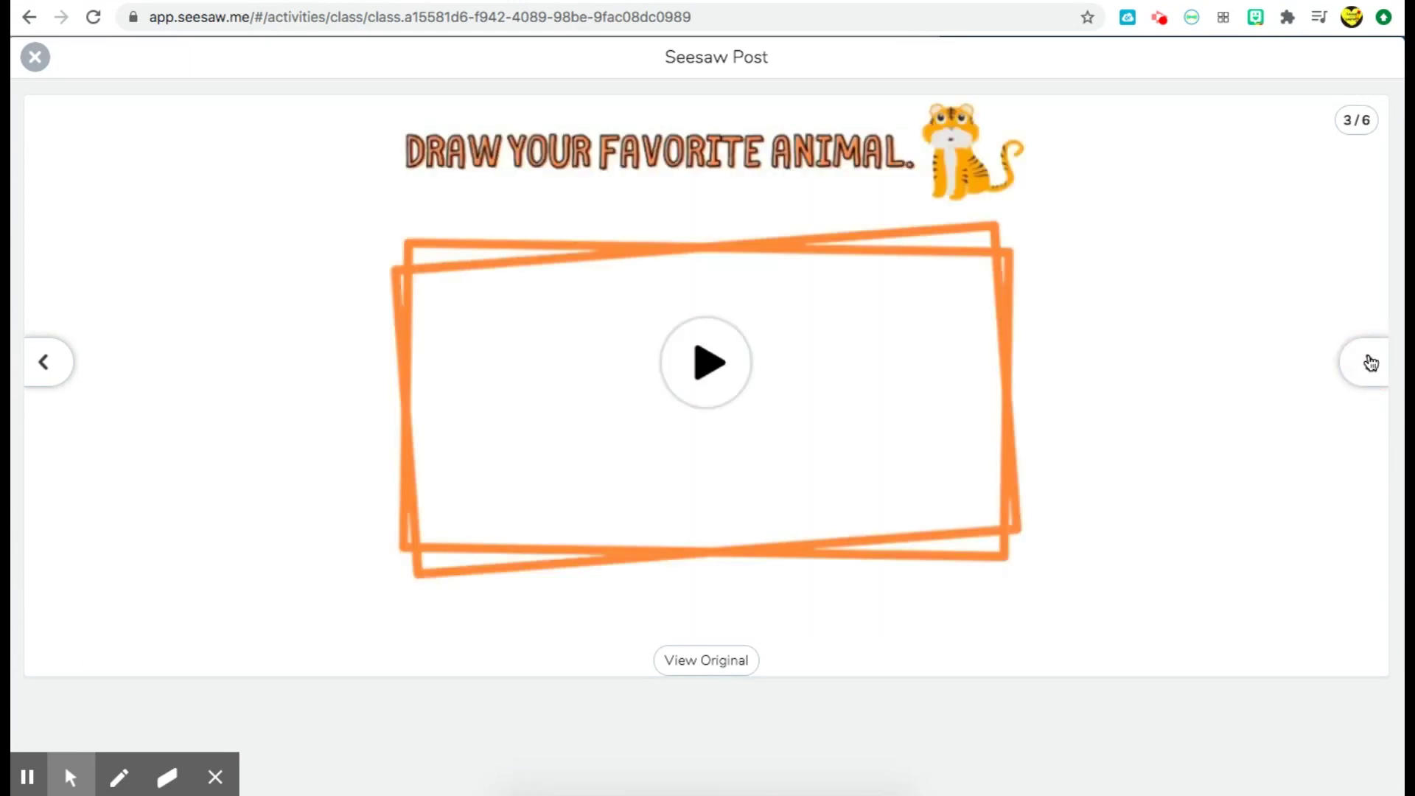
left_click(1370, 363)
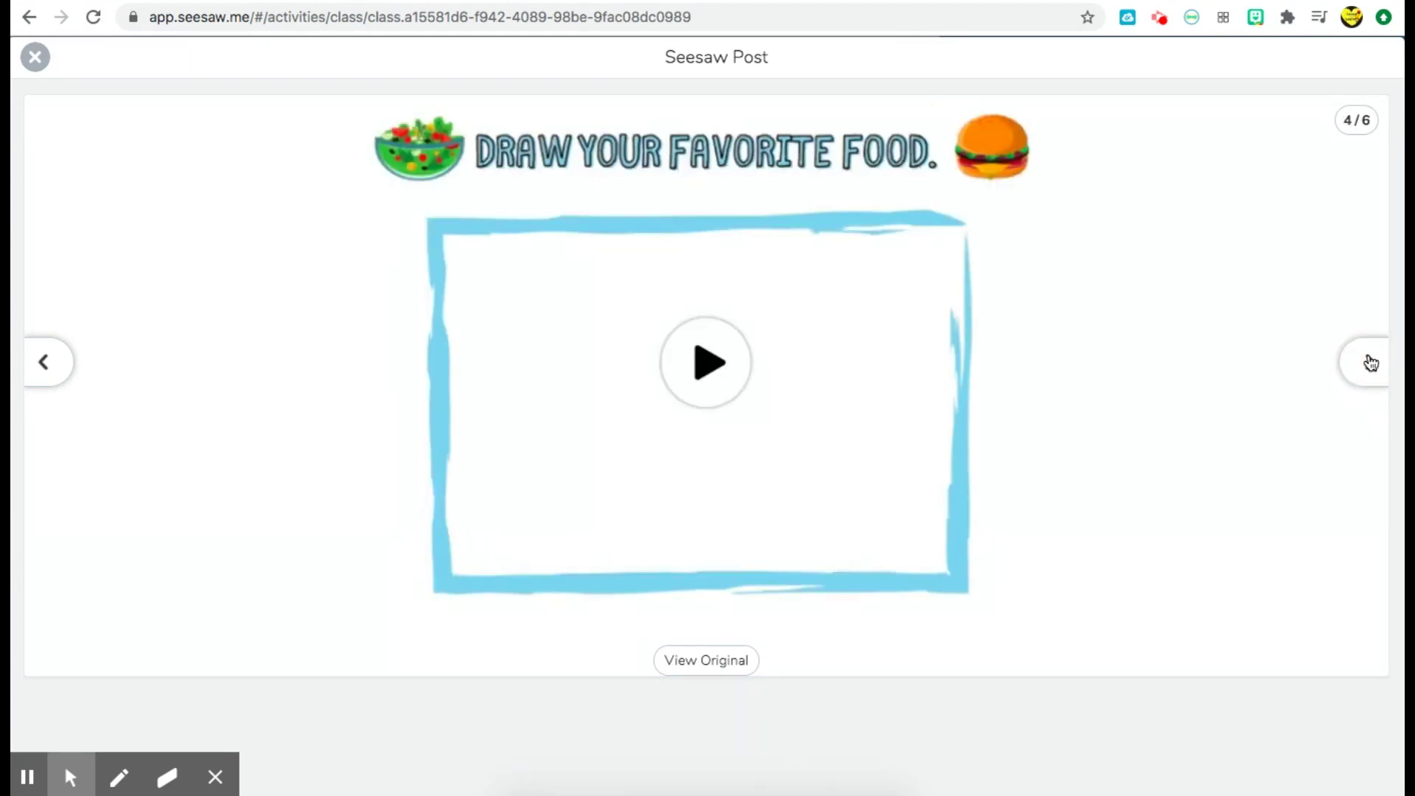
left_click(1370, 363)
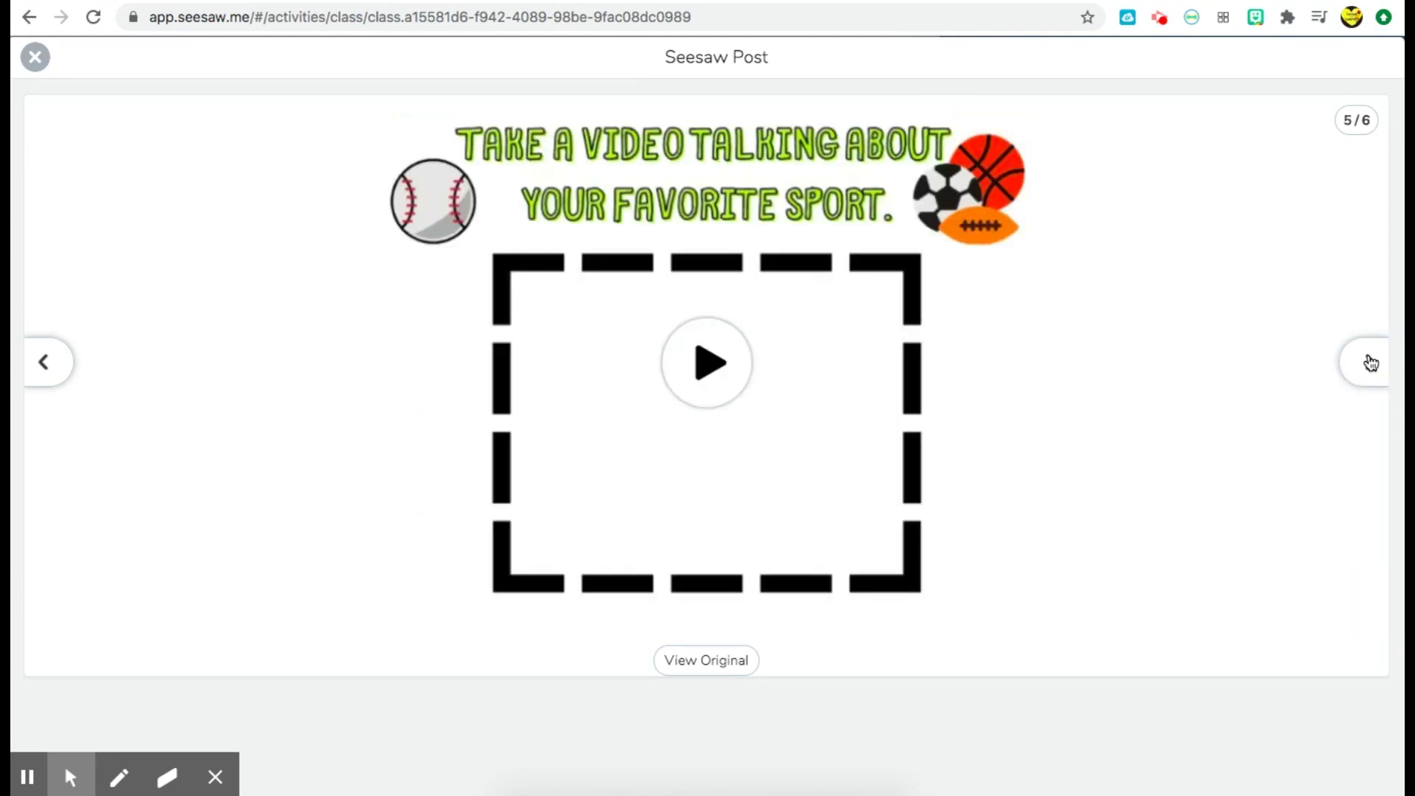
left_click(1371, 363)
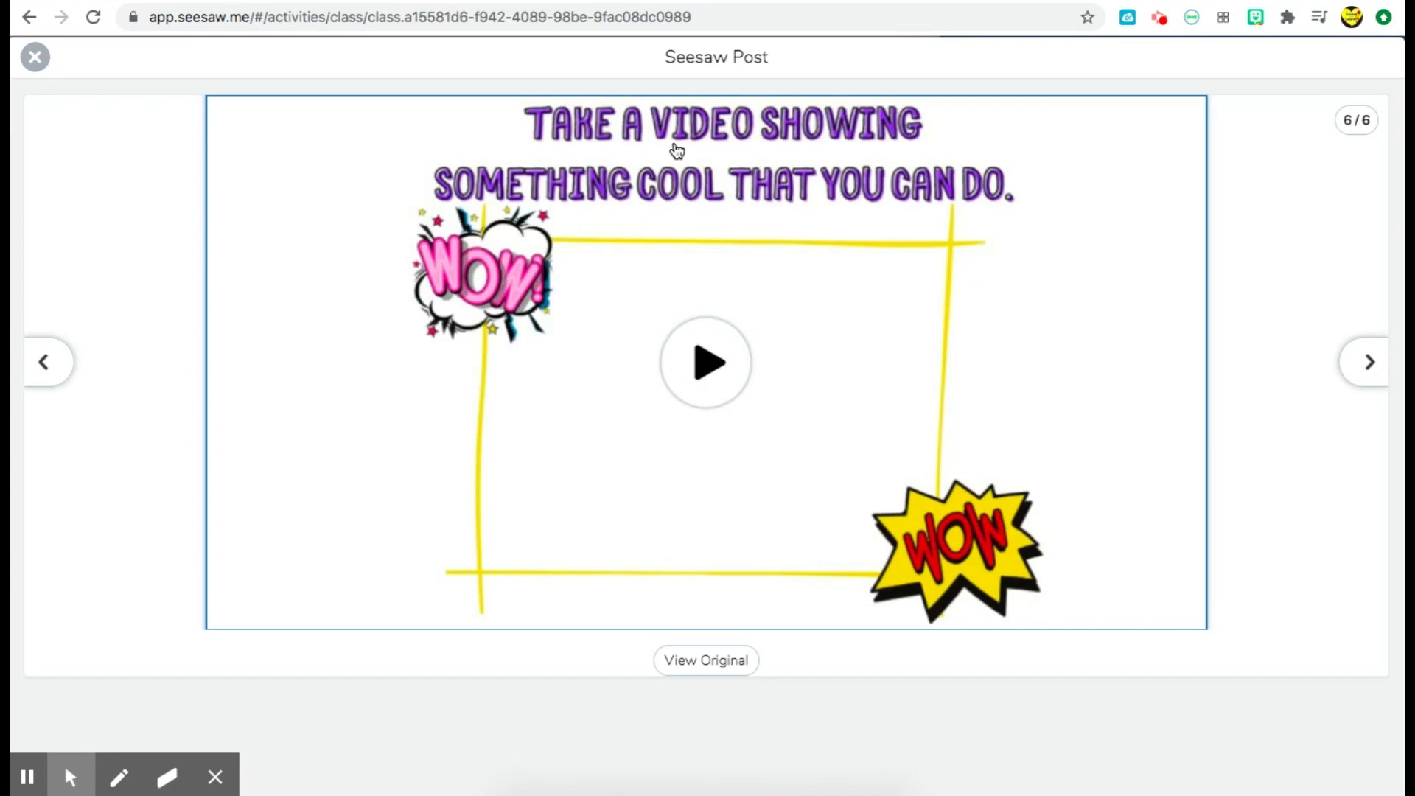
left_click(35, 58)
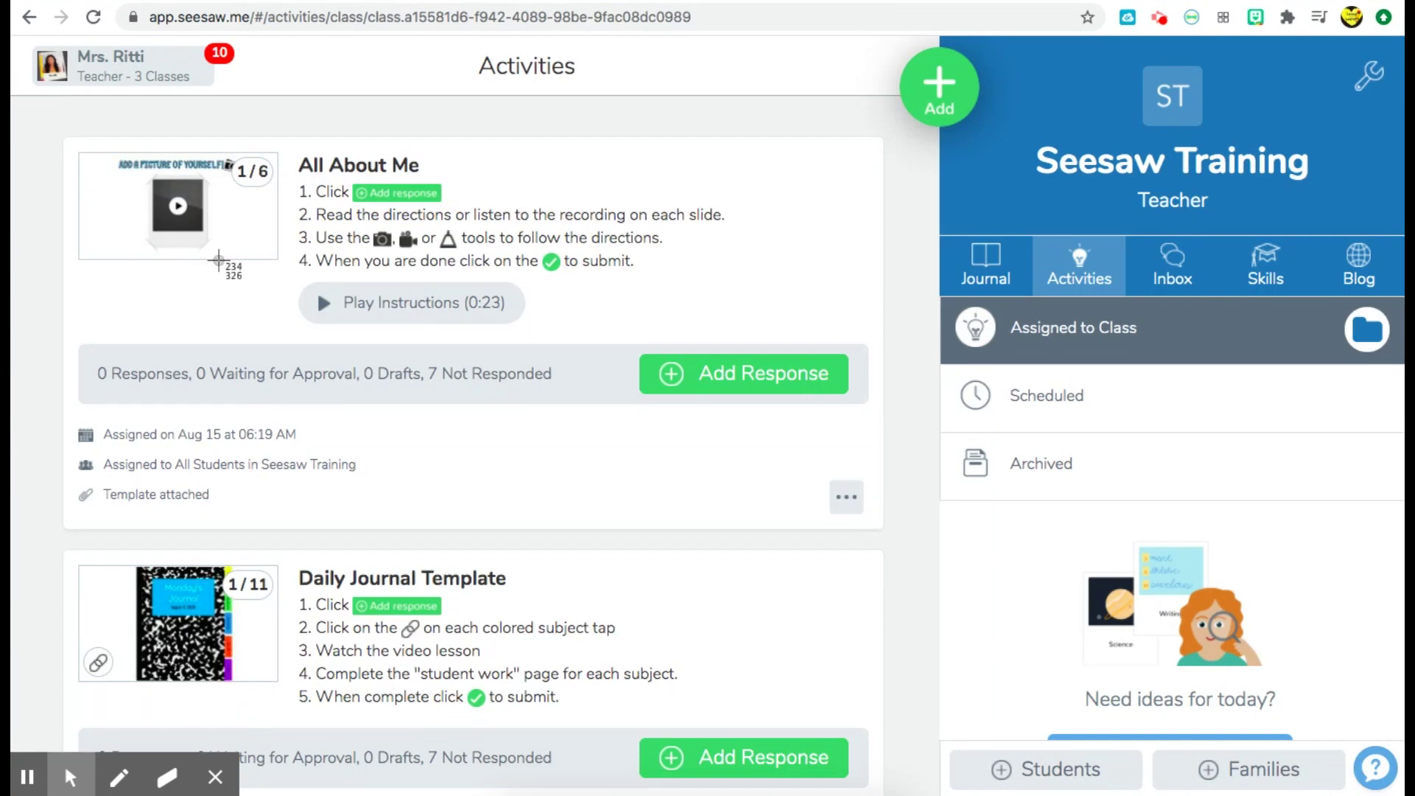
Capture the All About Me activity card as a screenshot and place it as a picture on the journal's Social Student Work page.
key("super+shift+4")
left_click_drag(62, 134, 748, 342)
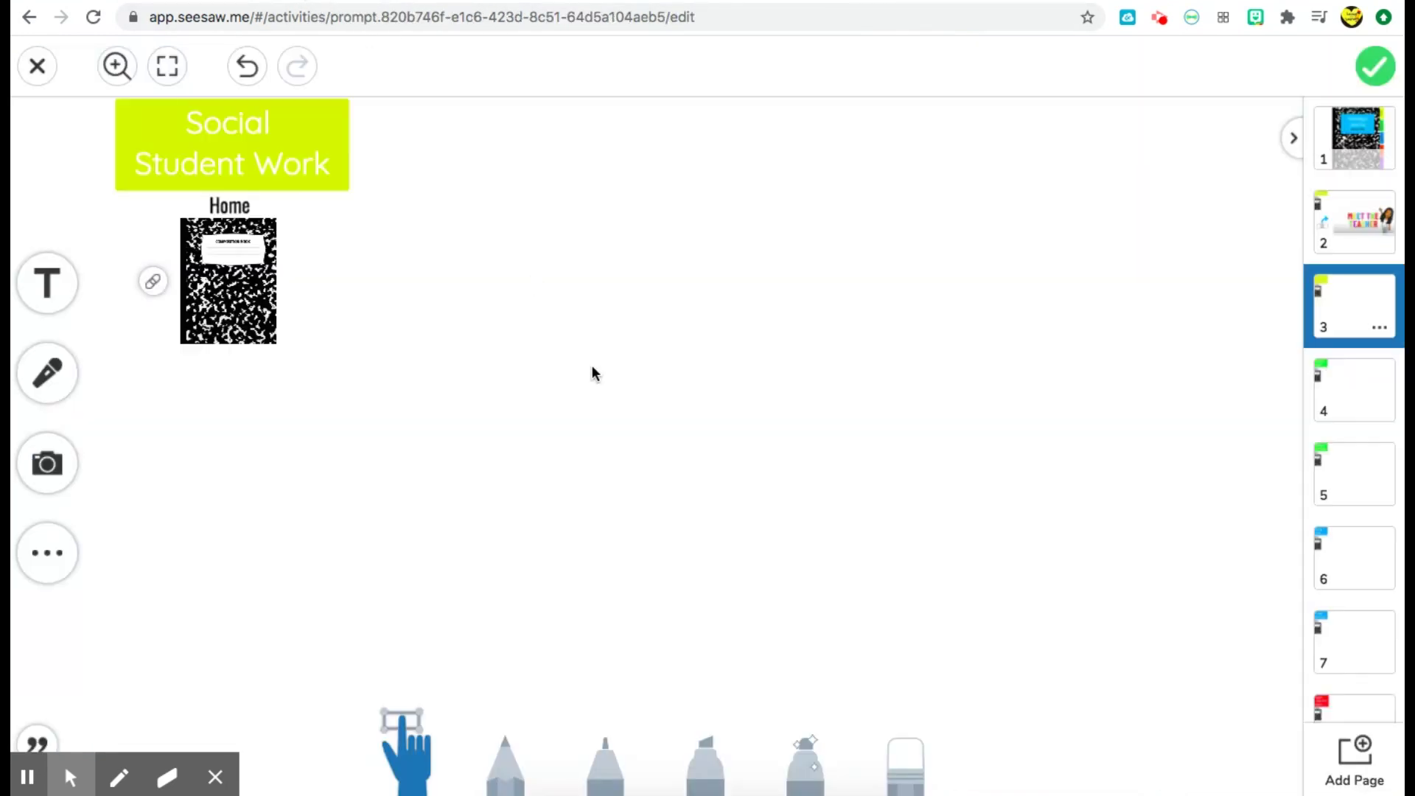
left_click(50, 468)
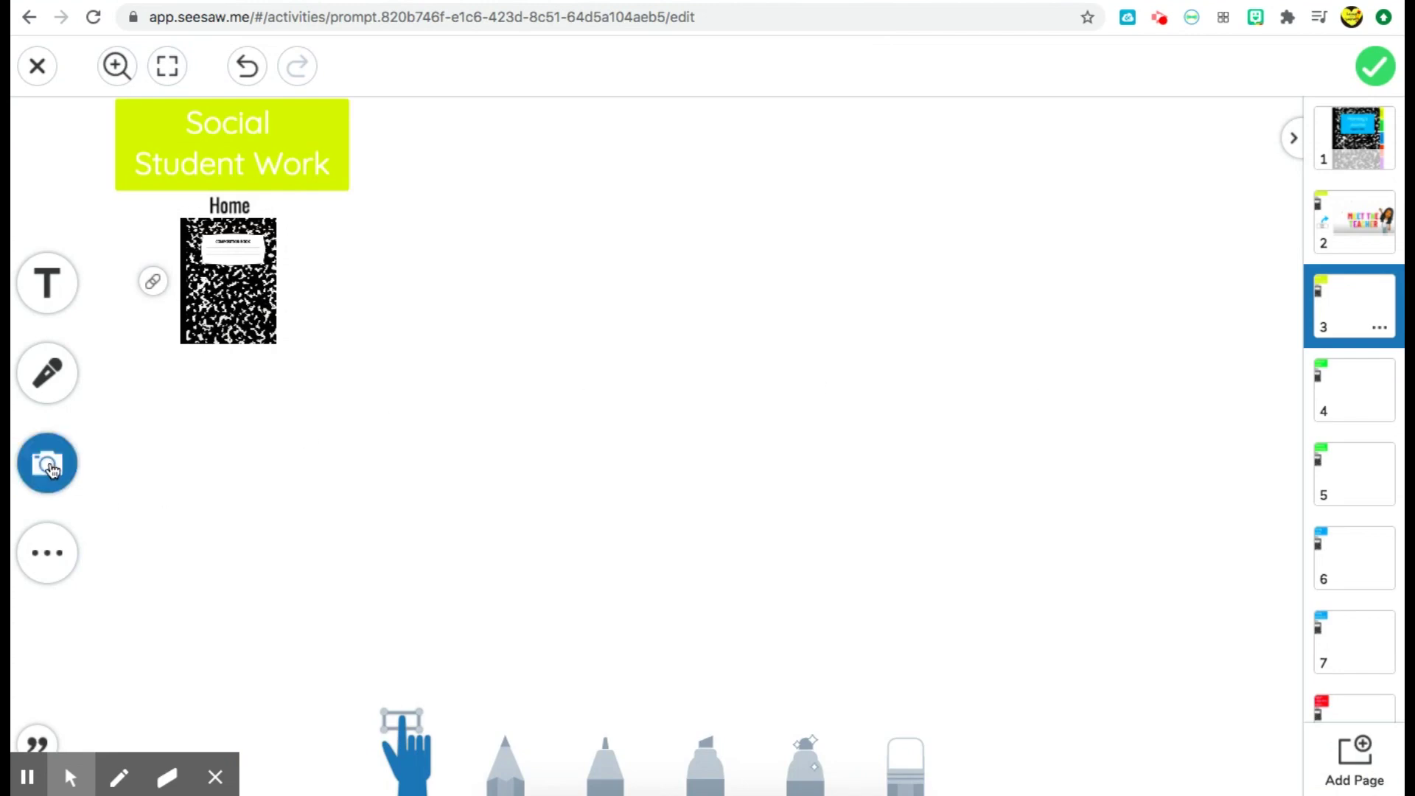
left_click(216, 456)
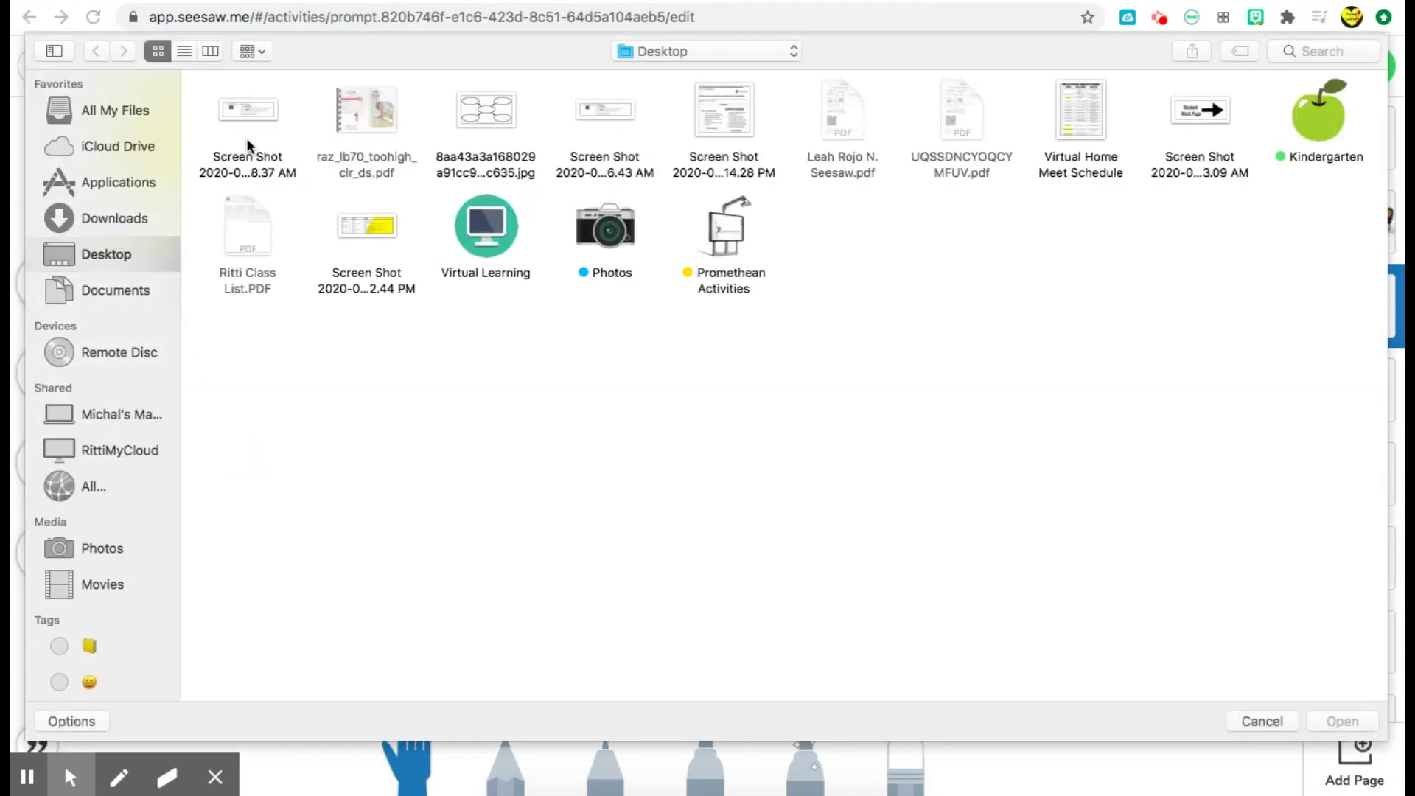
left_click(245, 126)
left_click(1339, 720)
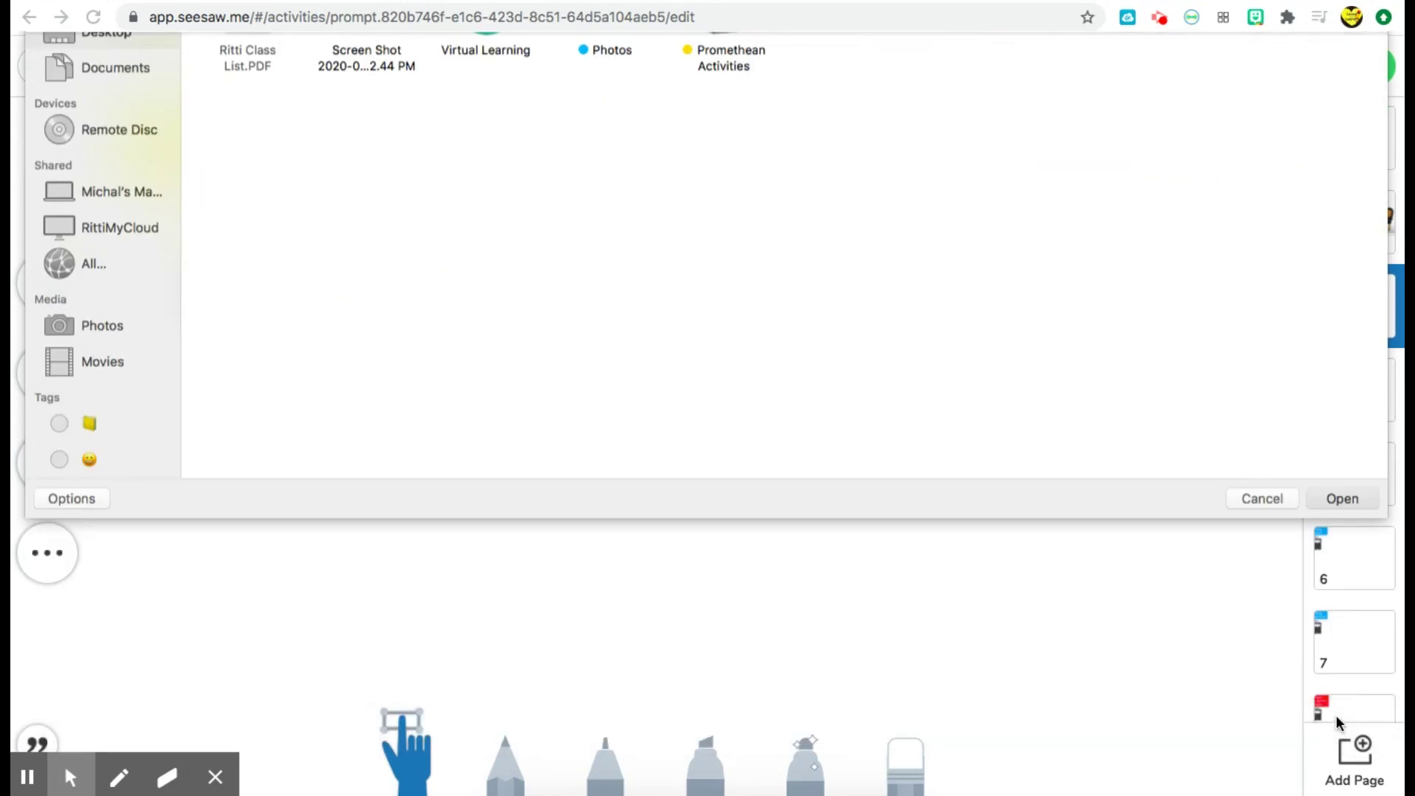
left_click_drag(862, 441, 988, 395)
Add a text label reading "Click on the link to complete your All About Me activity." to the Social Student Work page.
left_click(49, 288)
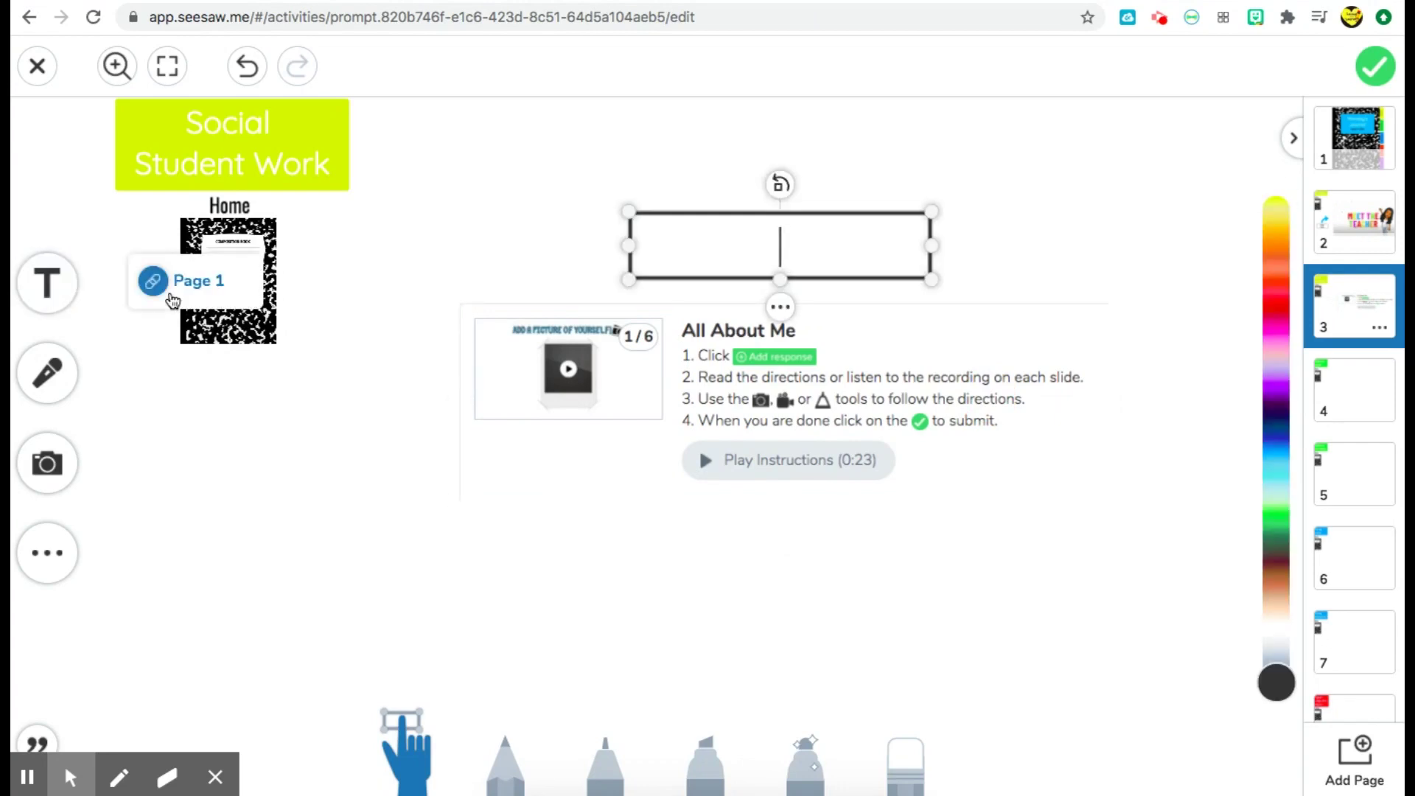
type("Cli")
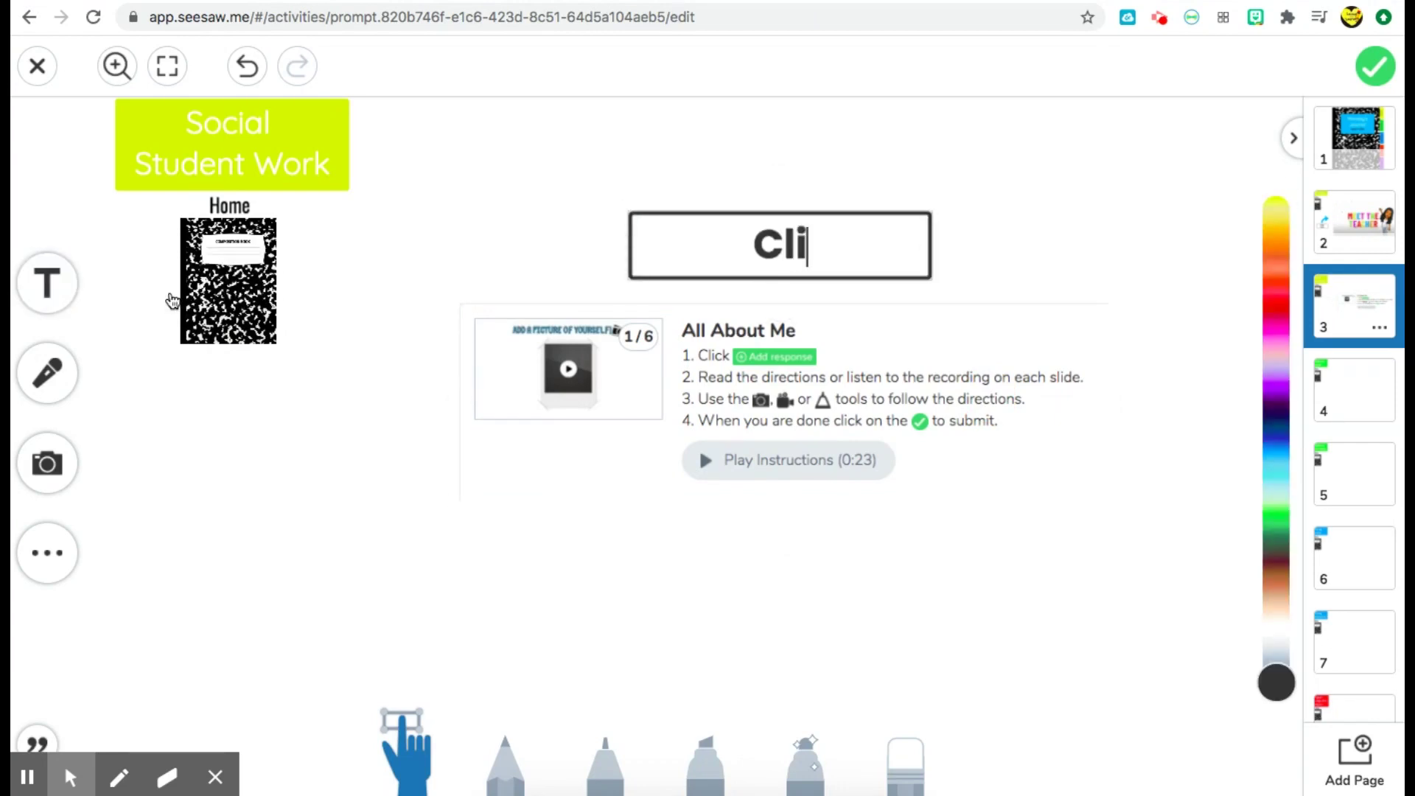
type("ck on the link to")
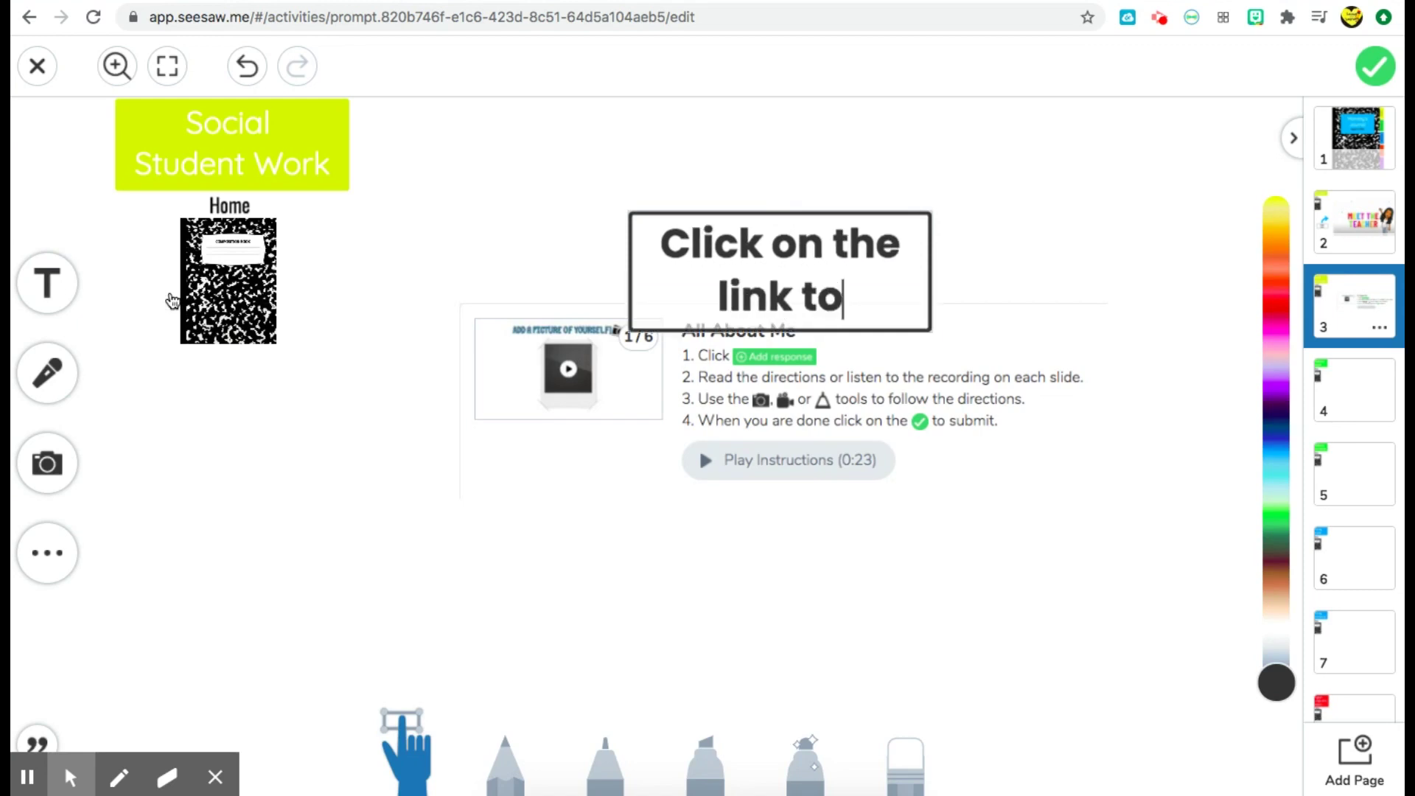
type(" complete yo")
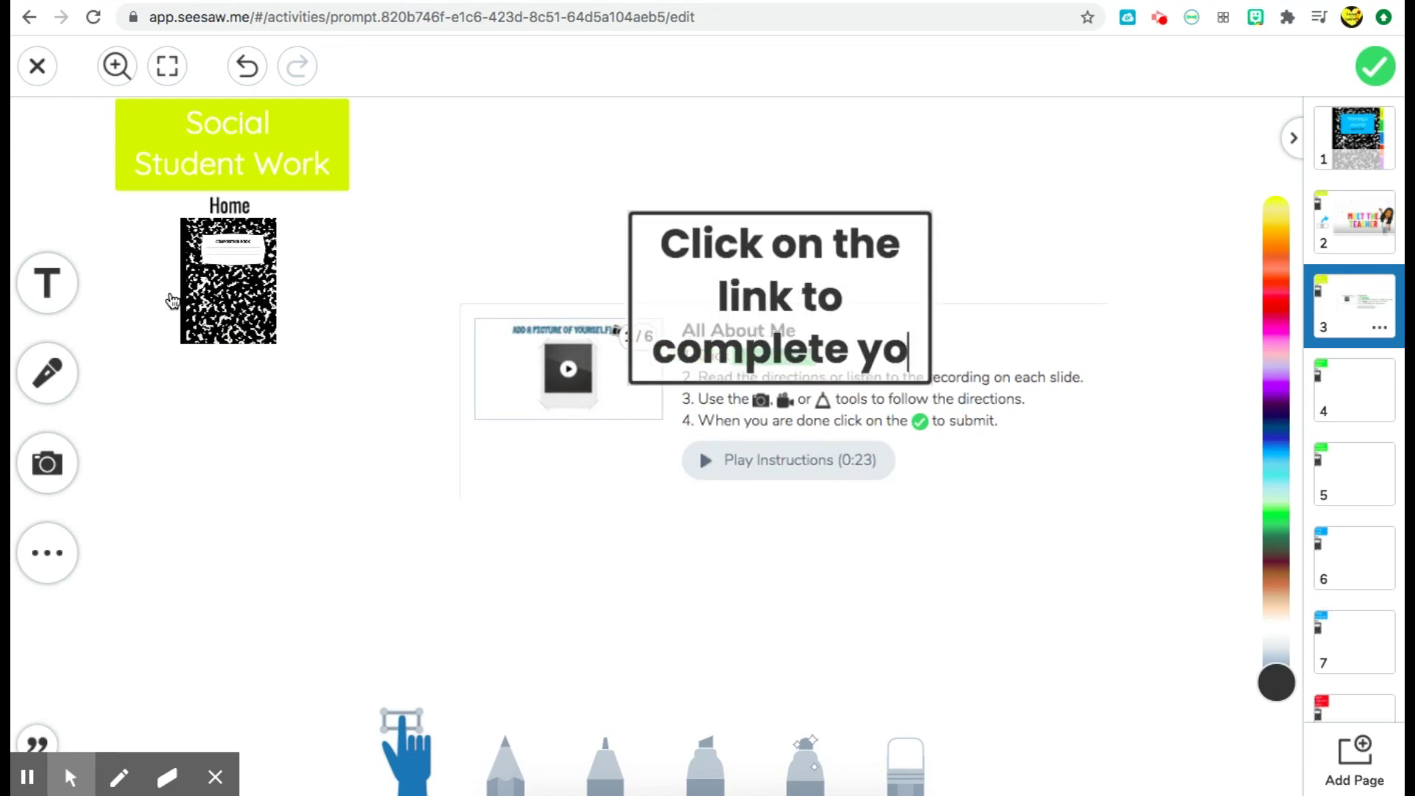
type("ur All Abouut M")
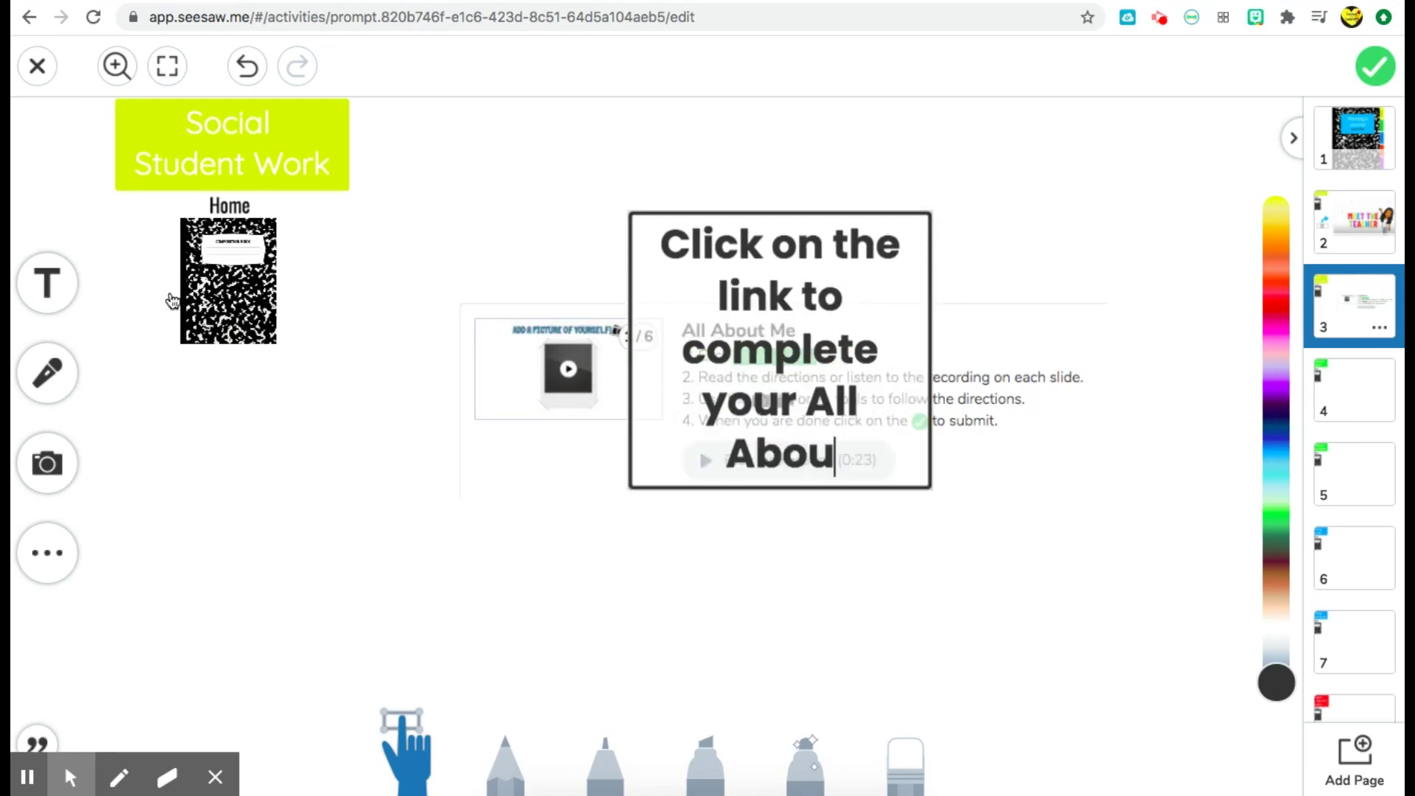
key("BackSpace")
key("BackSpace")
key("BackSpace")
key("BackSpace")
type("t Me A")
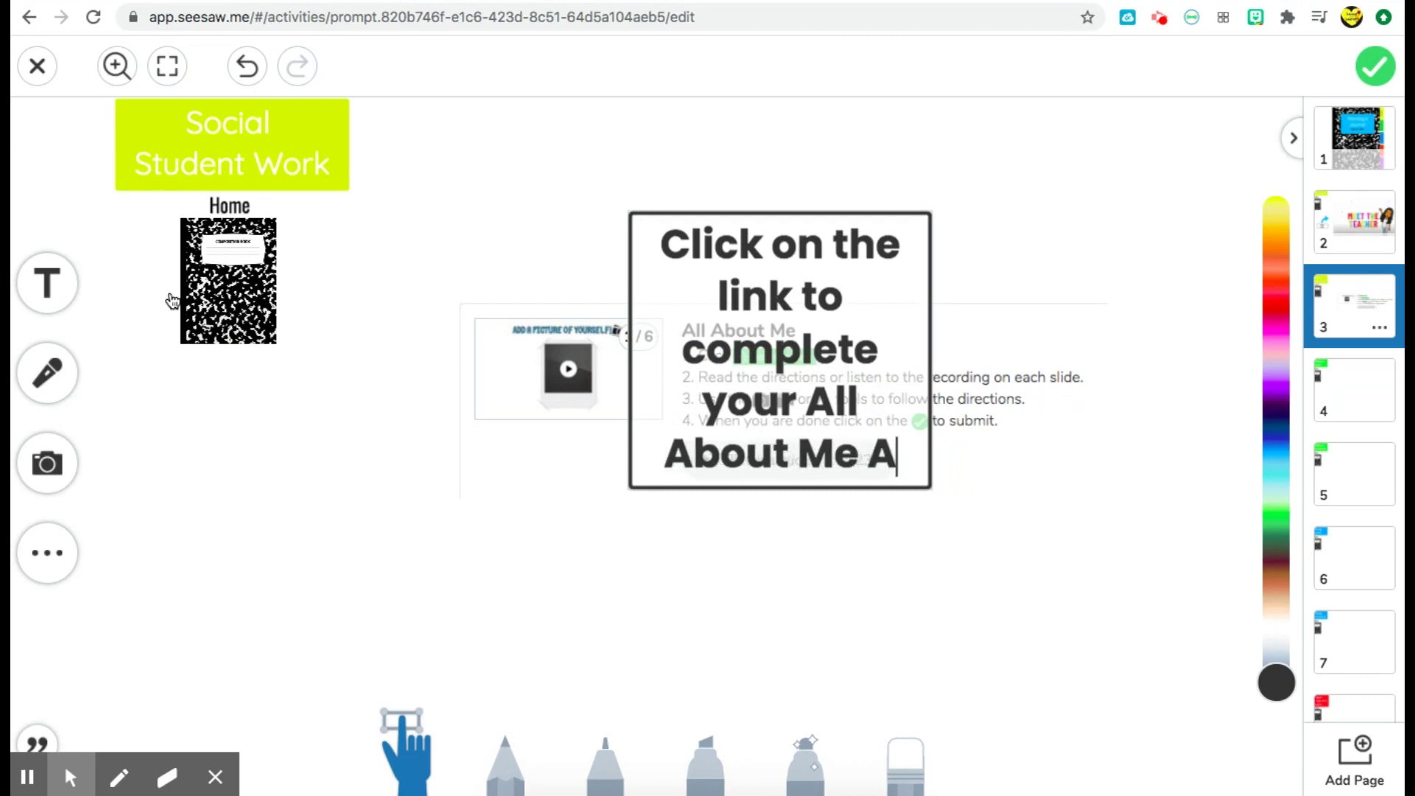
key("BackSpace")
type("acyi")
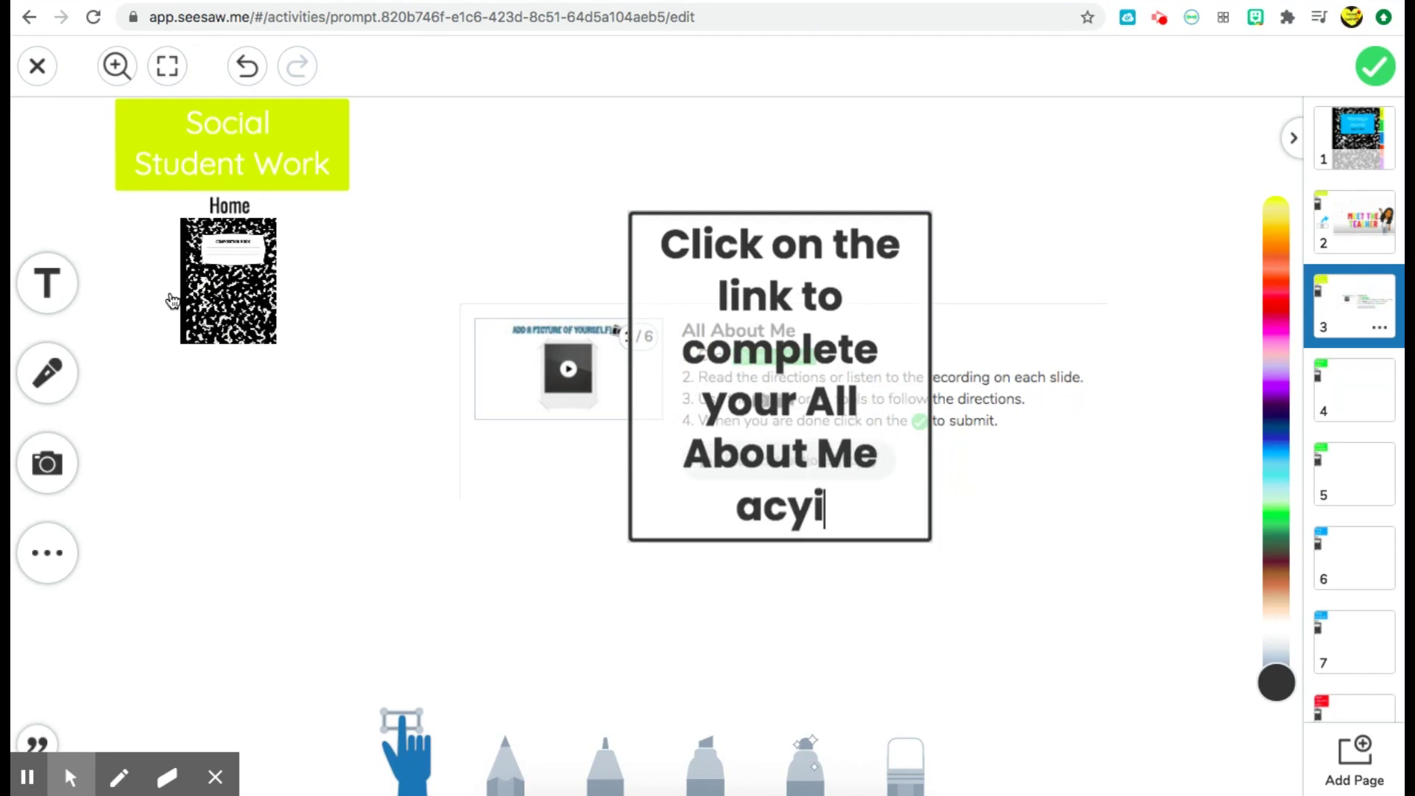
key("BackSpace")
key("BackSpace")
type("tivity.")
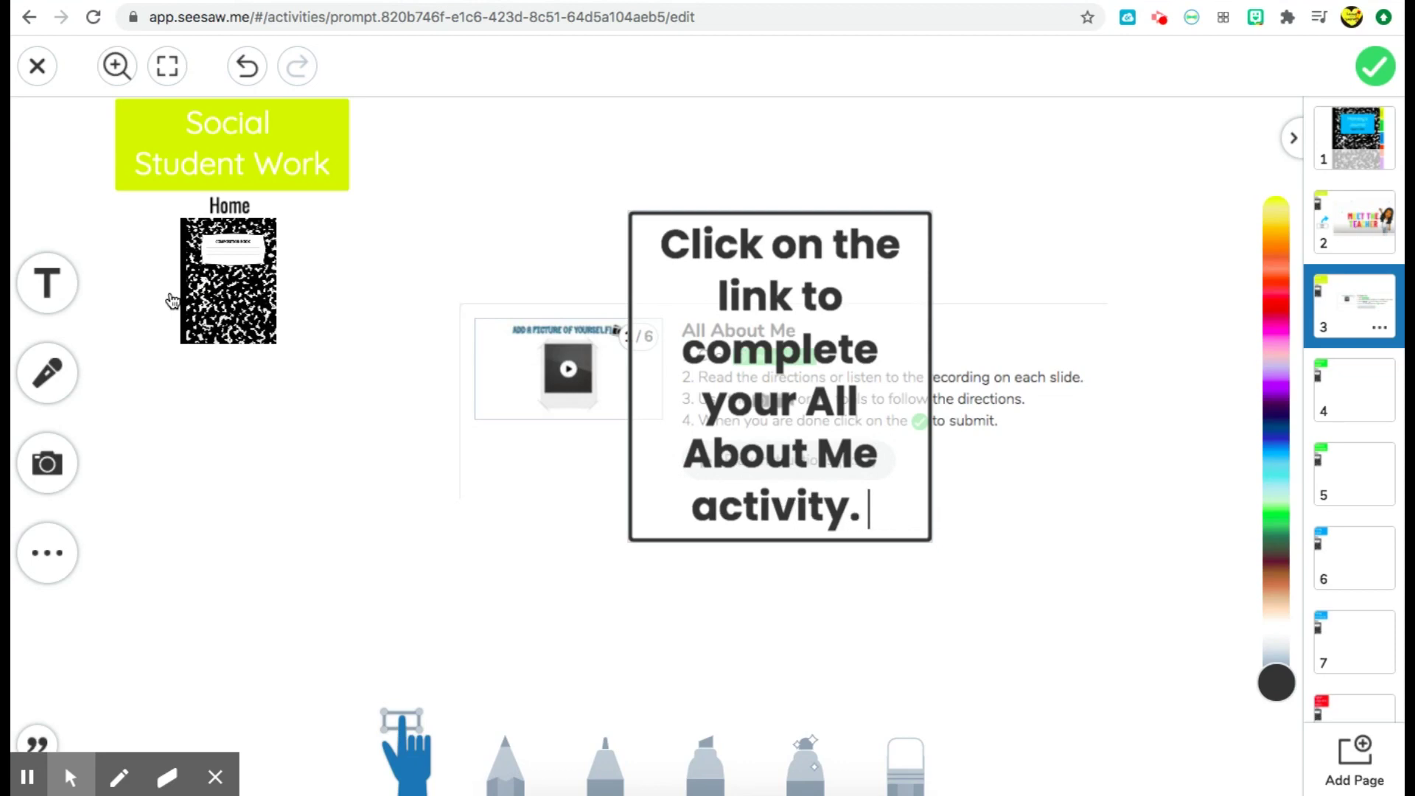
Widen the text label to fit on two lines and arrange it above the All About Me picture without overlap.
left_click(765, 632)
left_click_drag(931, 375, 1180, 362)
left_click_drag(630, 298, 436, 291)
left_click_drag(791, 219, 782, 151)
left_click_drag(749, 385, 758, 414)
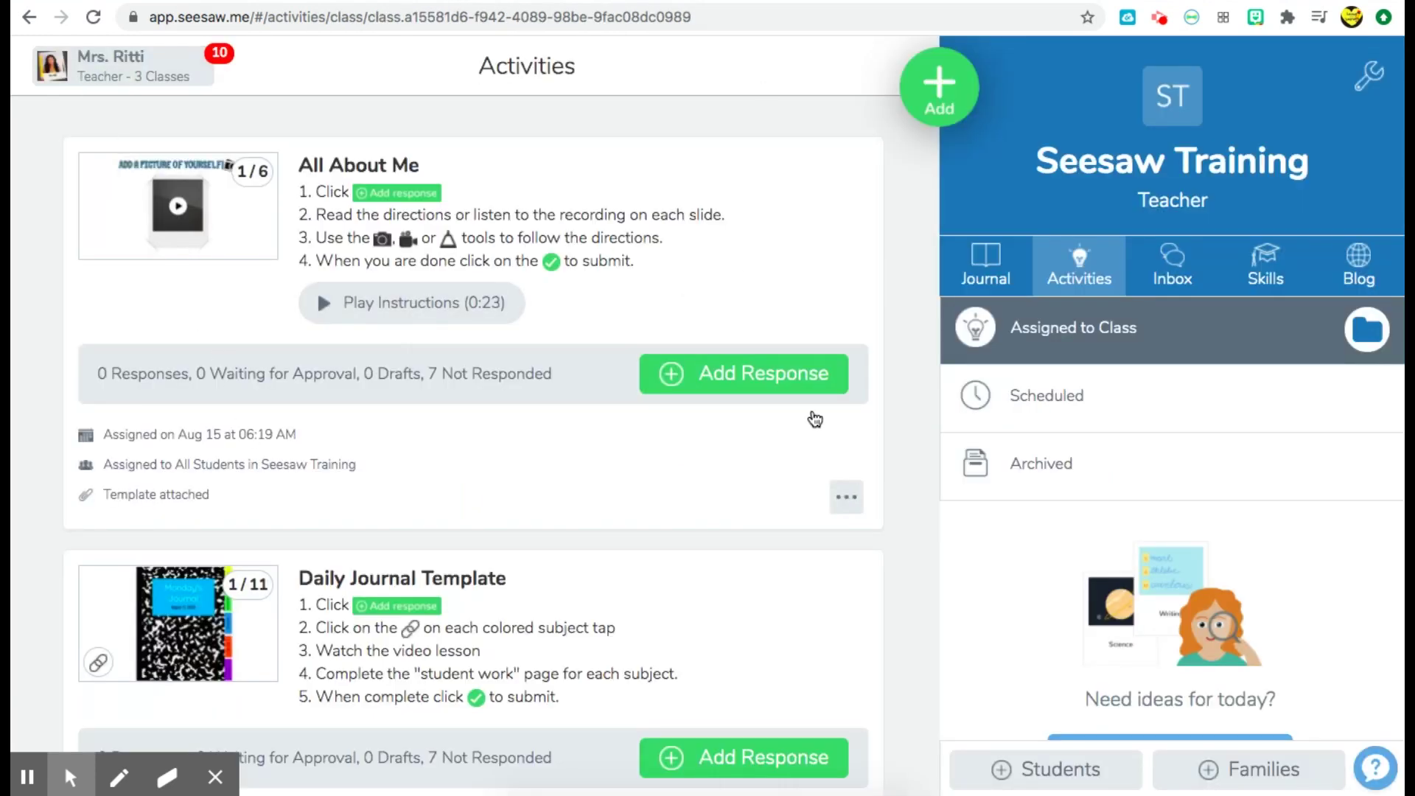
Copy the student link of the assigned All About Me activity from the class's activities list.
left_click(846, 501)
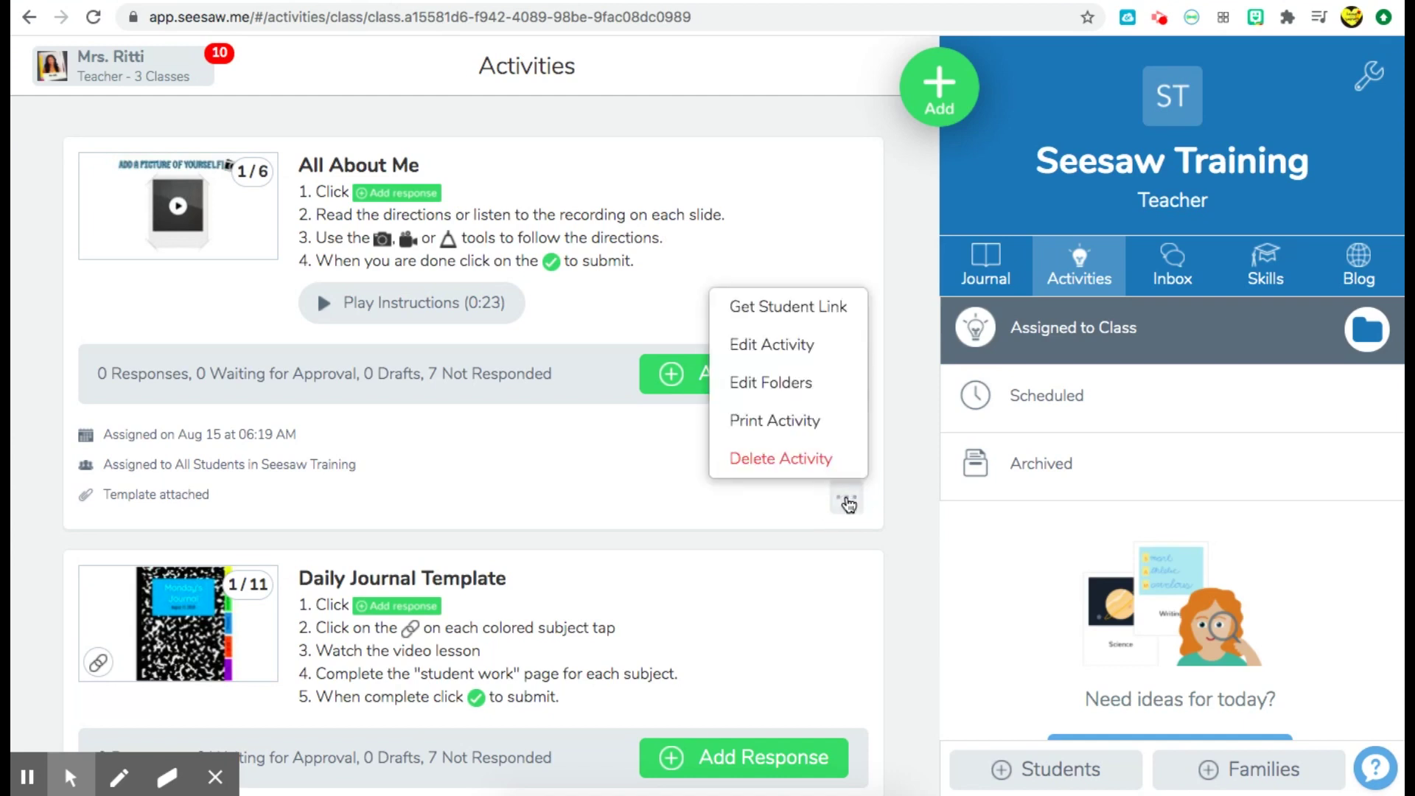
left_click(794, 310)
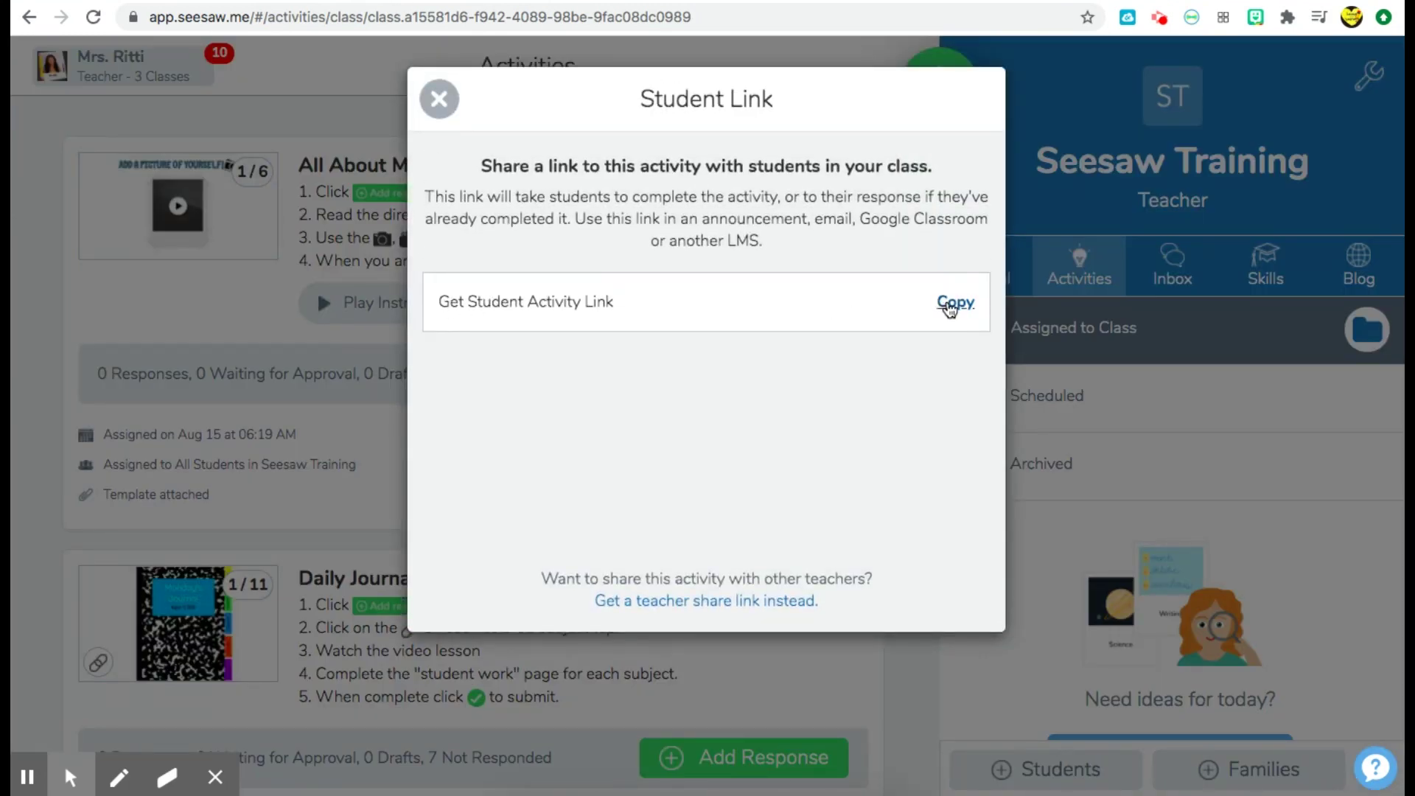
left_click(951, 306)
Link the All About Me picture on the Social Student Work page to the copied student activity URL and test the link.
left_click(314, 1)
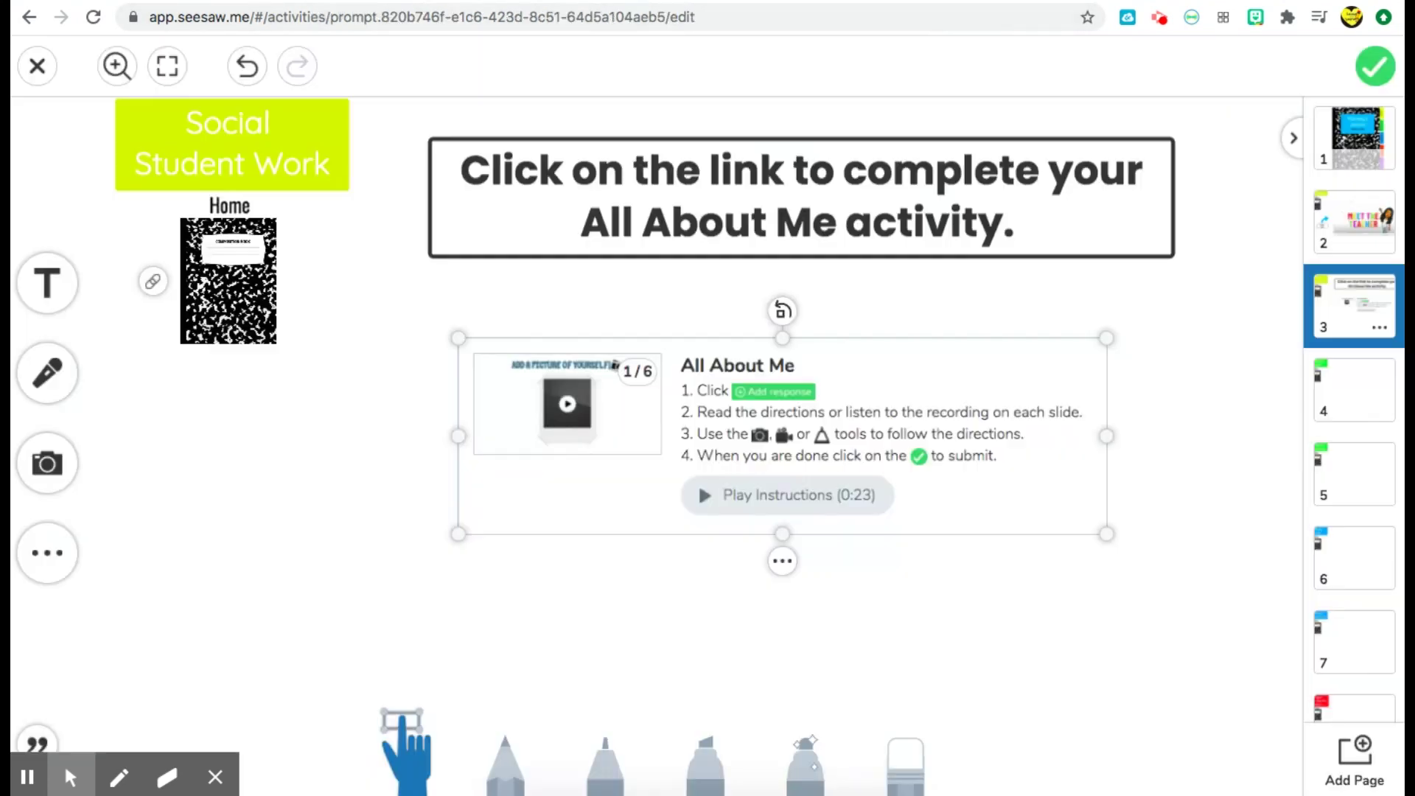
left_click(783, 563)
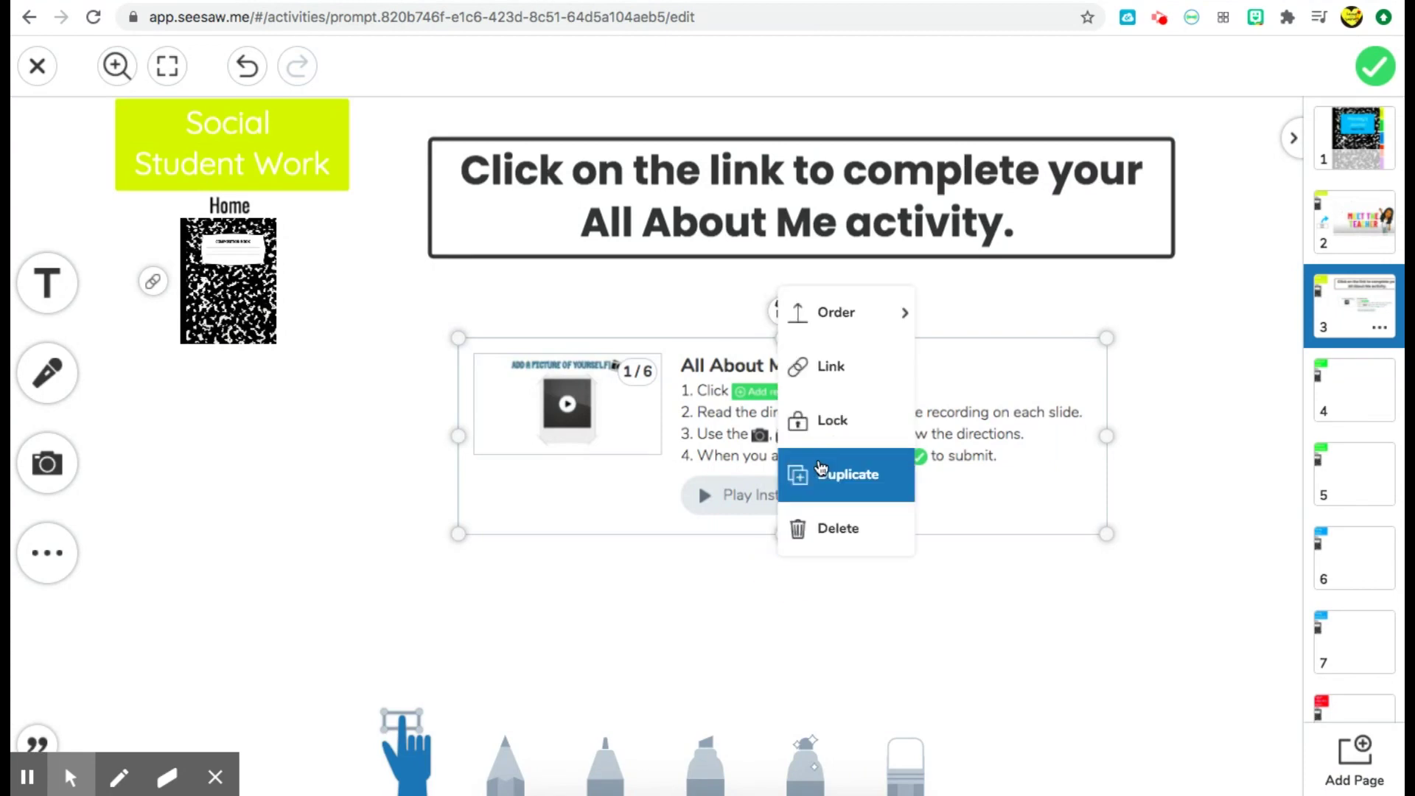
left_click(829, 368)
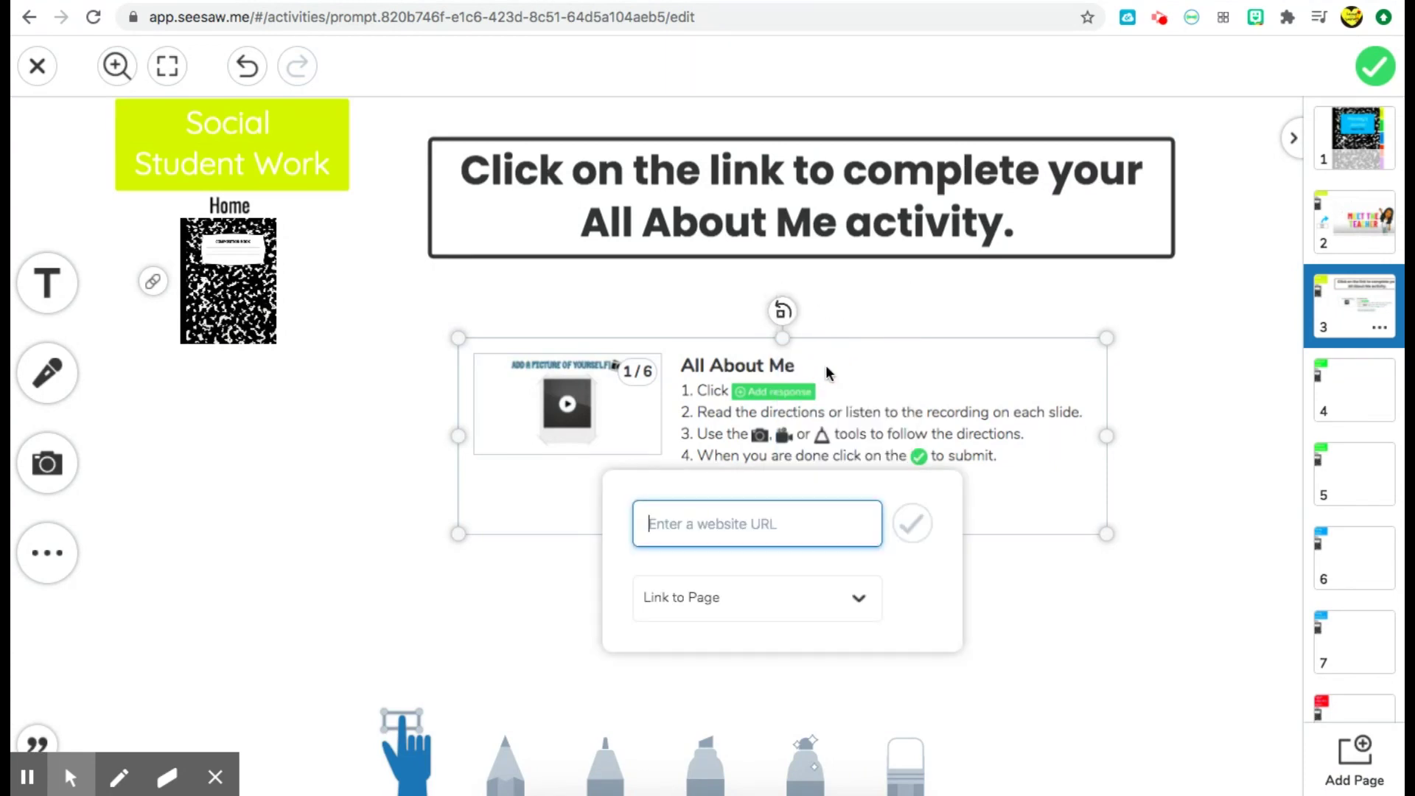
key("super+v")
left_click(912, 556)
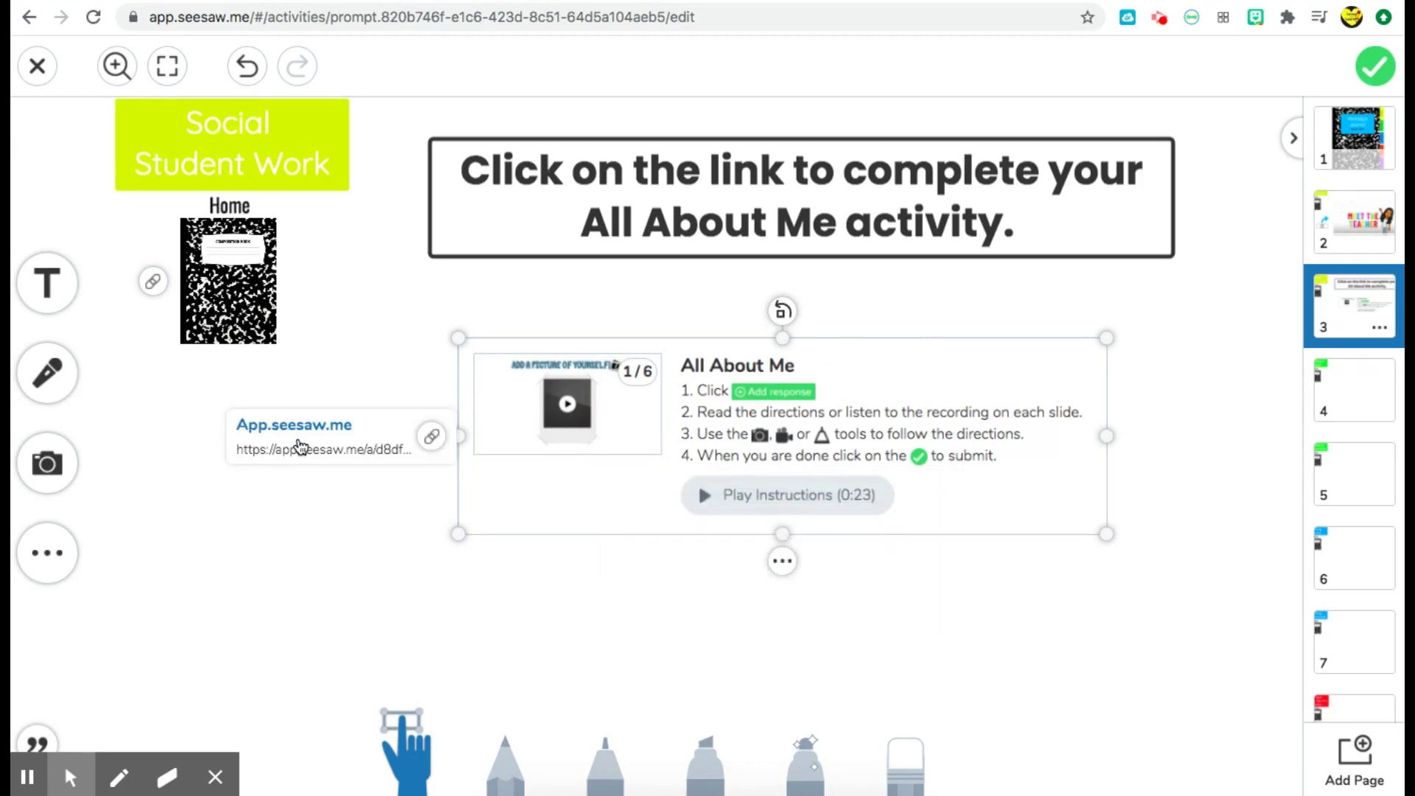
left_click(301, 447)
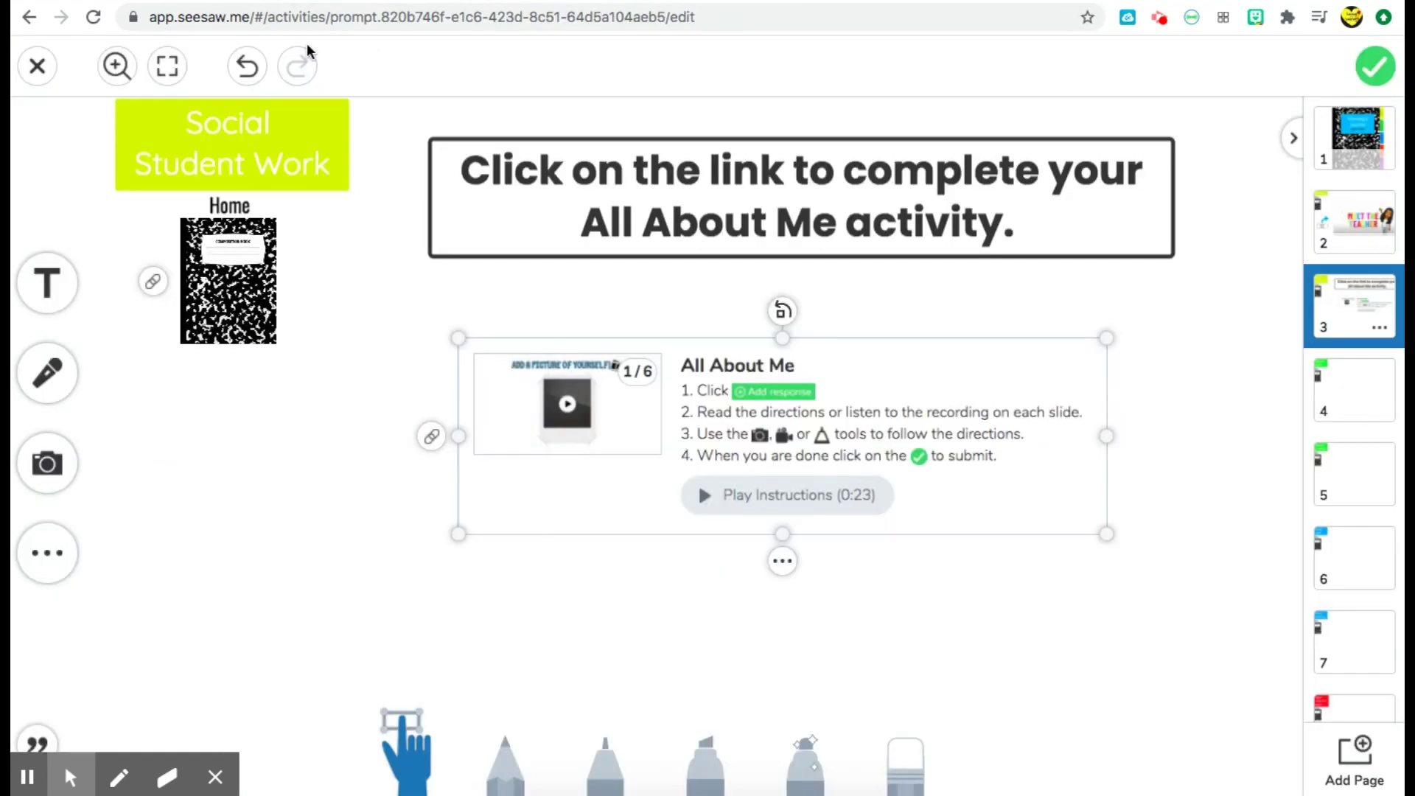
Review the Social Lesson page, the Social Student Work page and the cover page of Monday's Journal.
left_click(1372, 243)
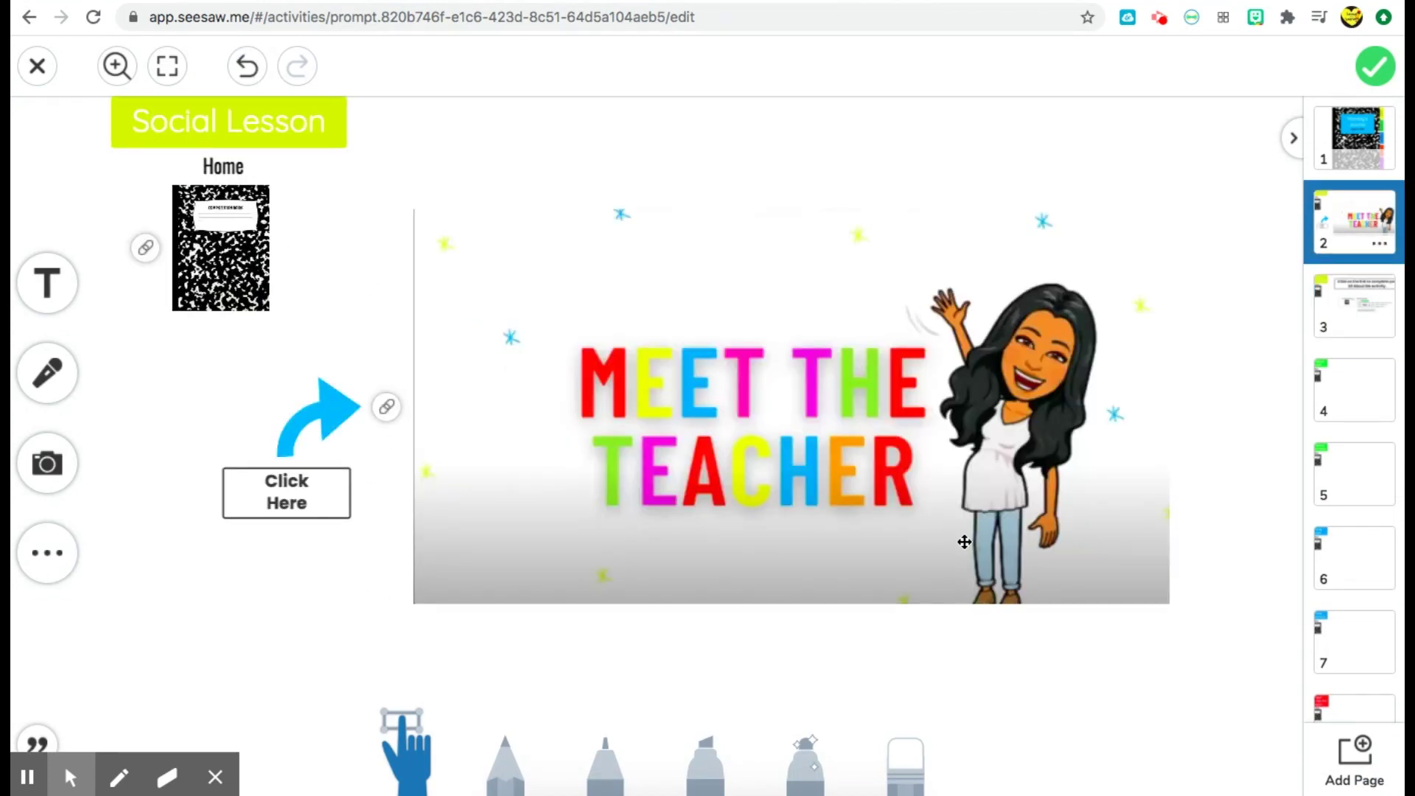
left_click(1360, 308)
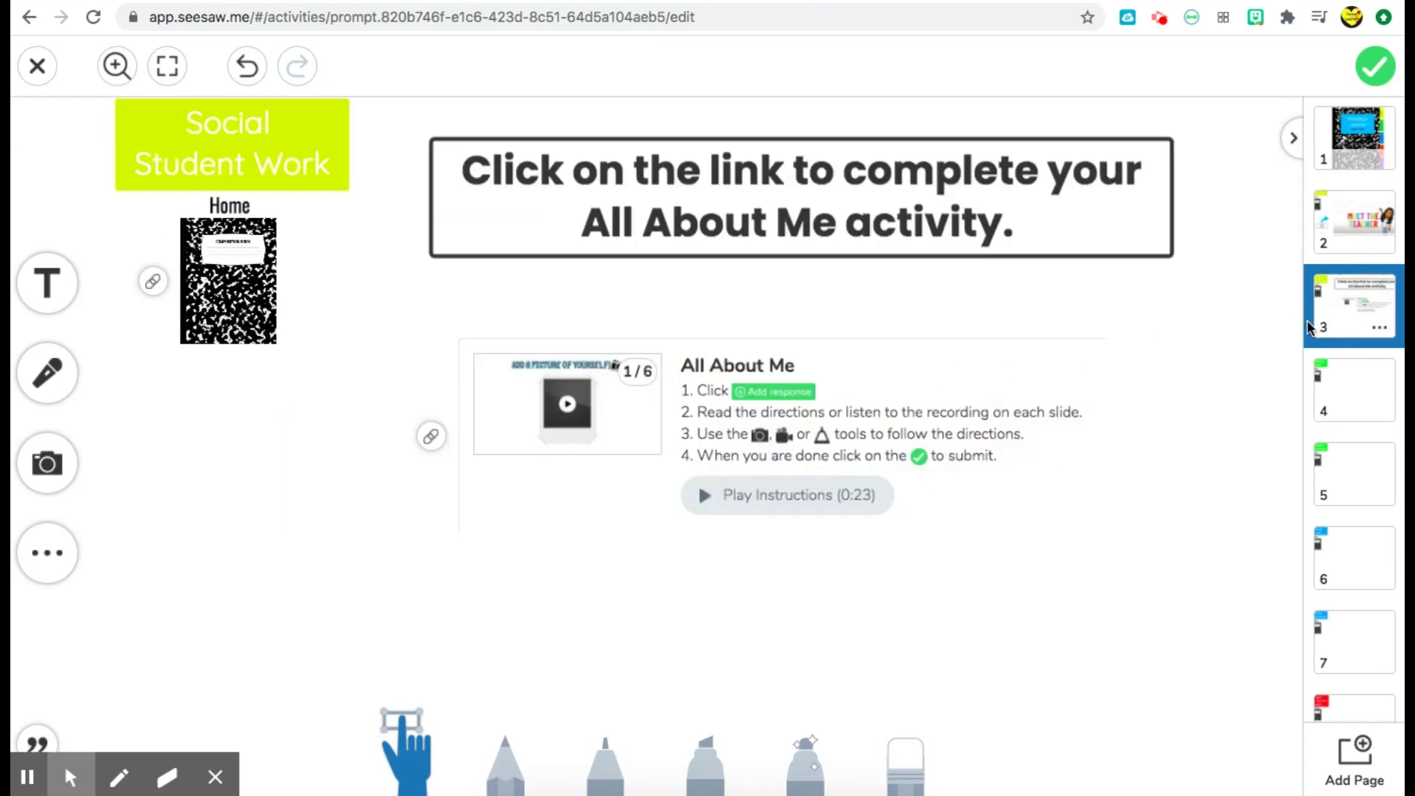
left_click(1347, 144)
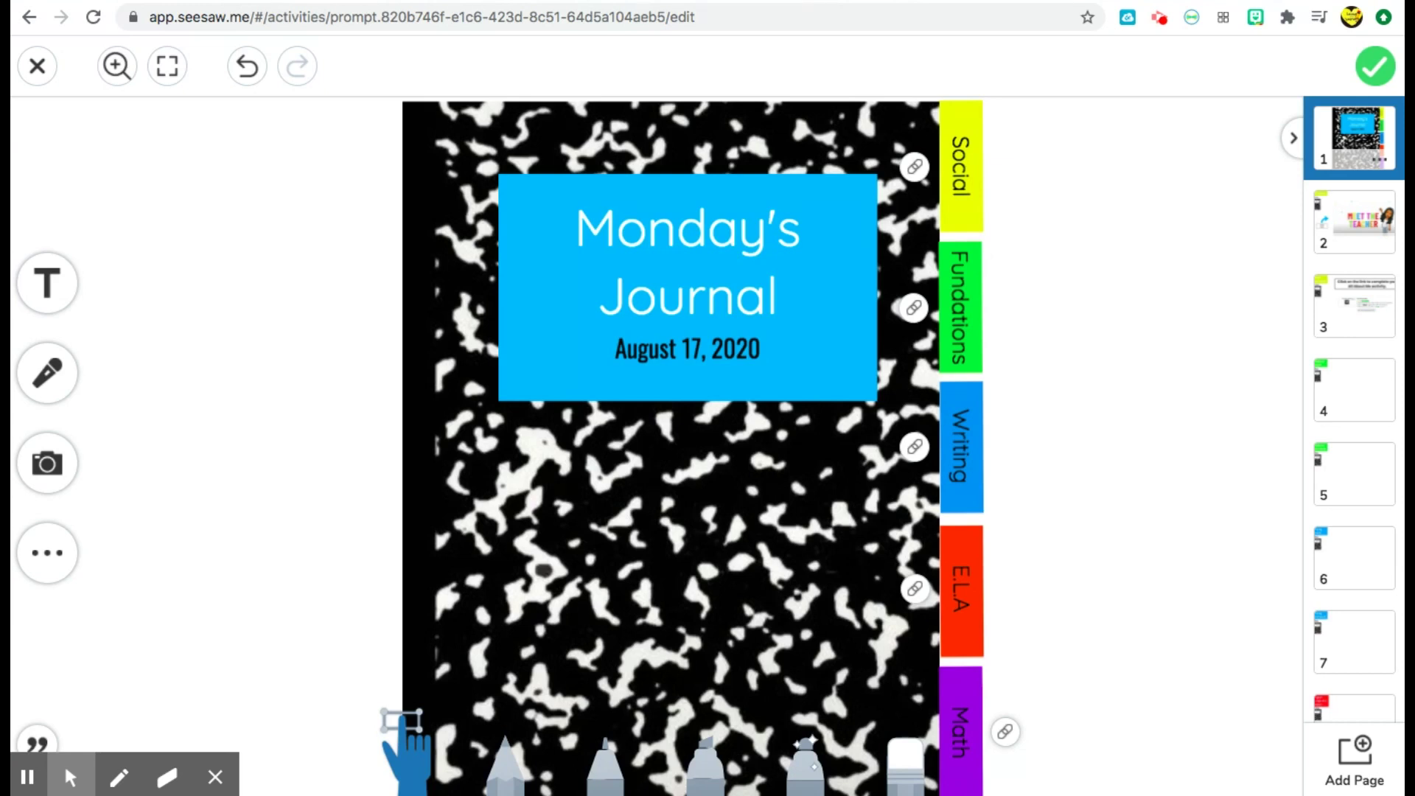
Switch to the Google Classroom Daily Student Journal in Google Slides, review the cover's Social tab and open the Meet the Teacher slide.
left_click(839, 2)
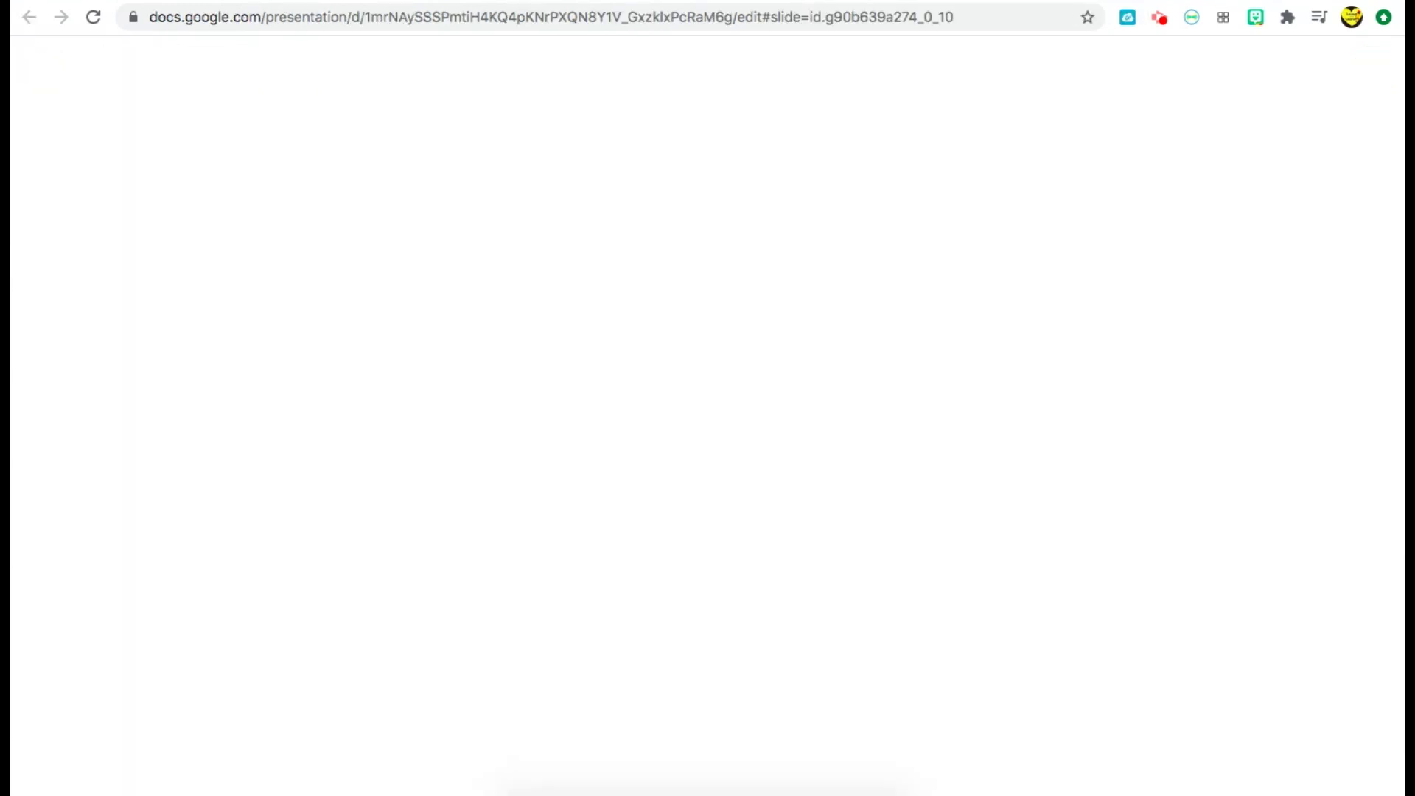
scroll(166, 392, "up", 4)
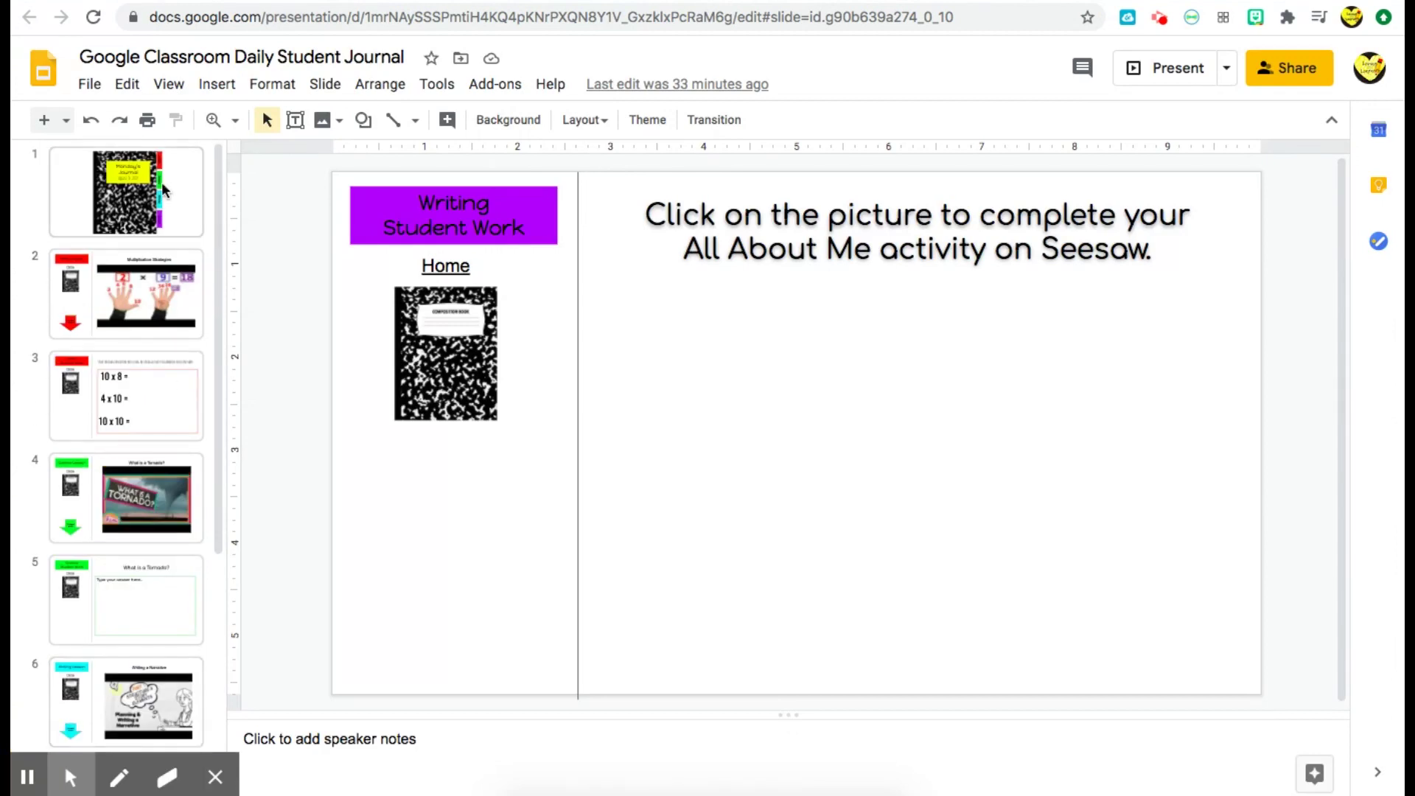
left_click(112, 195)
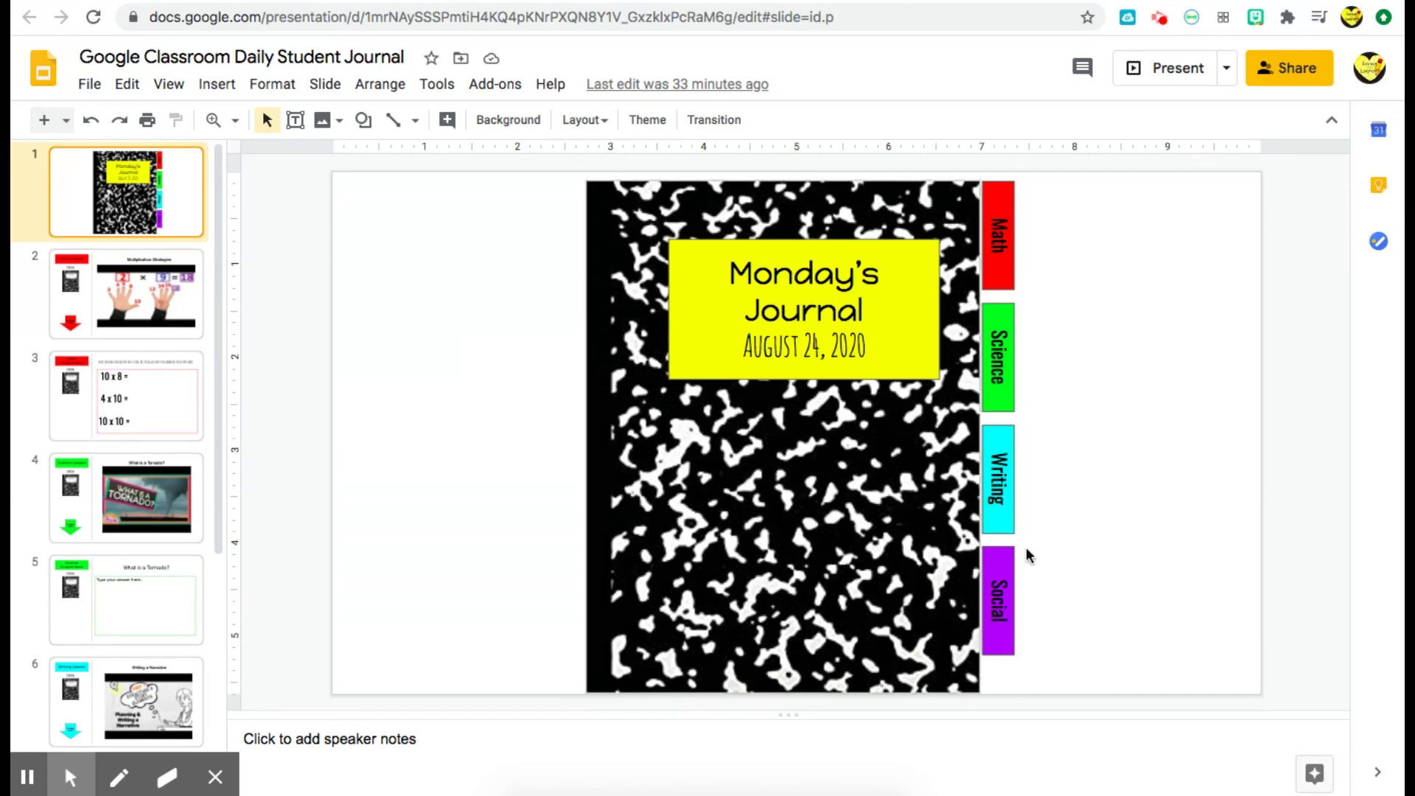
left_click(1014, 626)
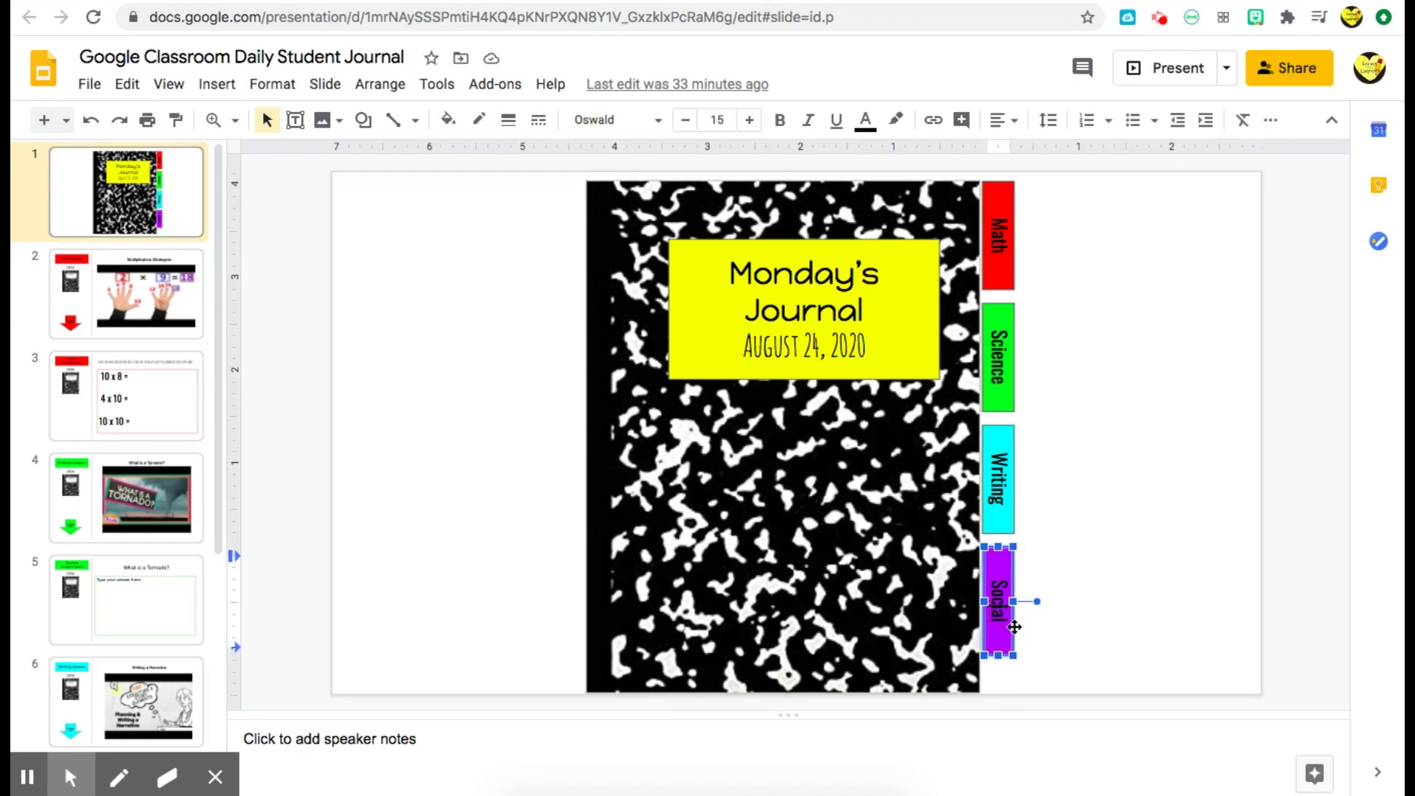
left_click(1022, 635)
left_click(1006, 611)
scroll(157, 395, "down", 4)
left_click(145, 633)
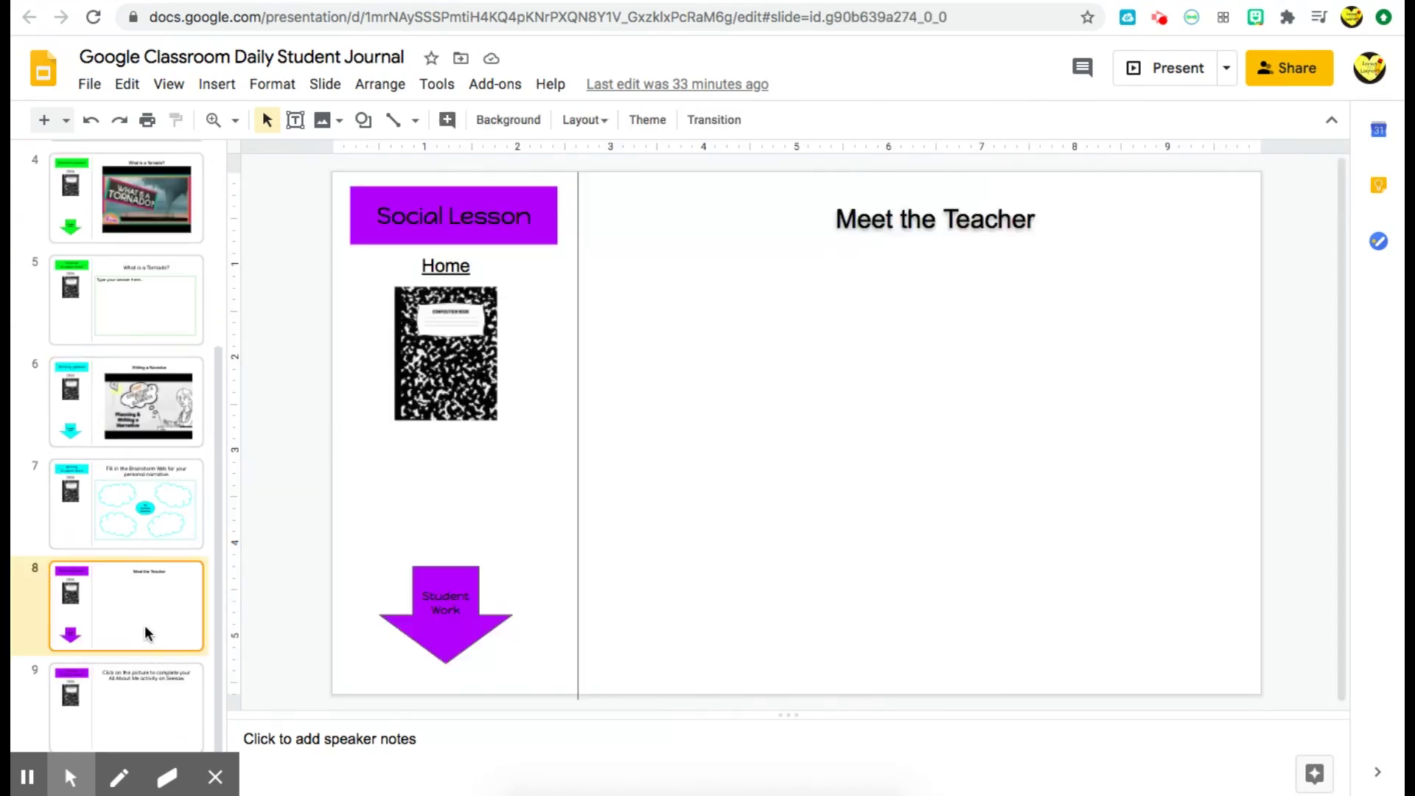
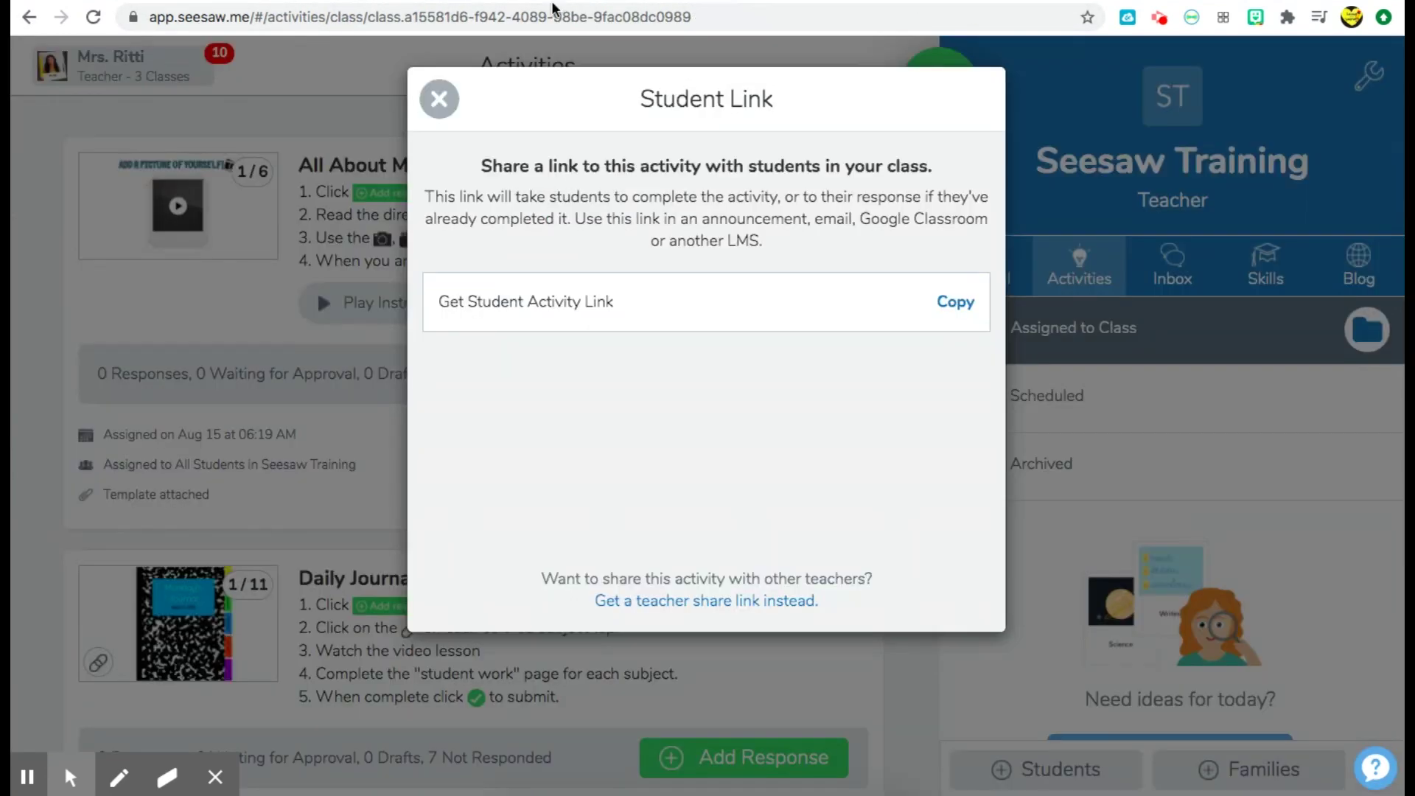
Get the student link of the All About Me activity in Seesaw again and copy it.
left_click(441, 99)
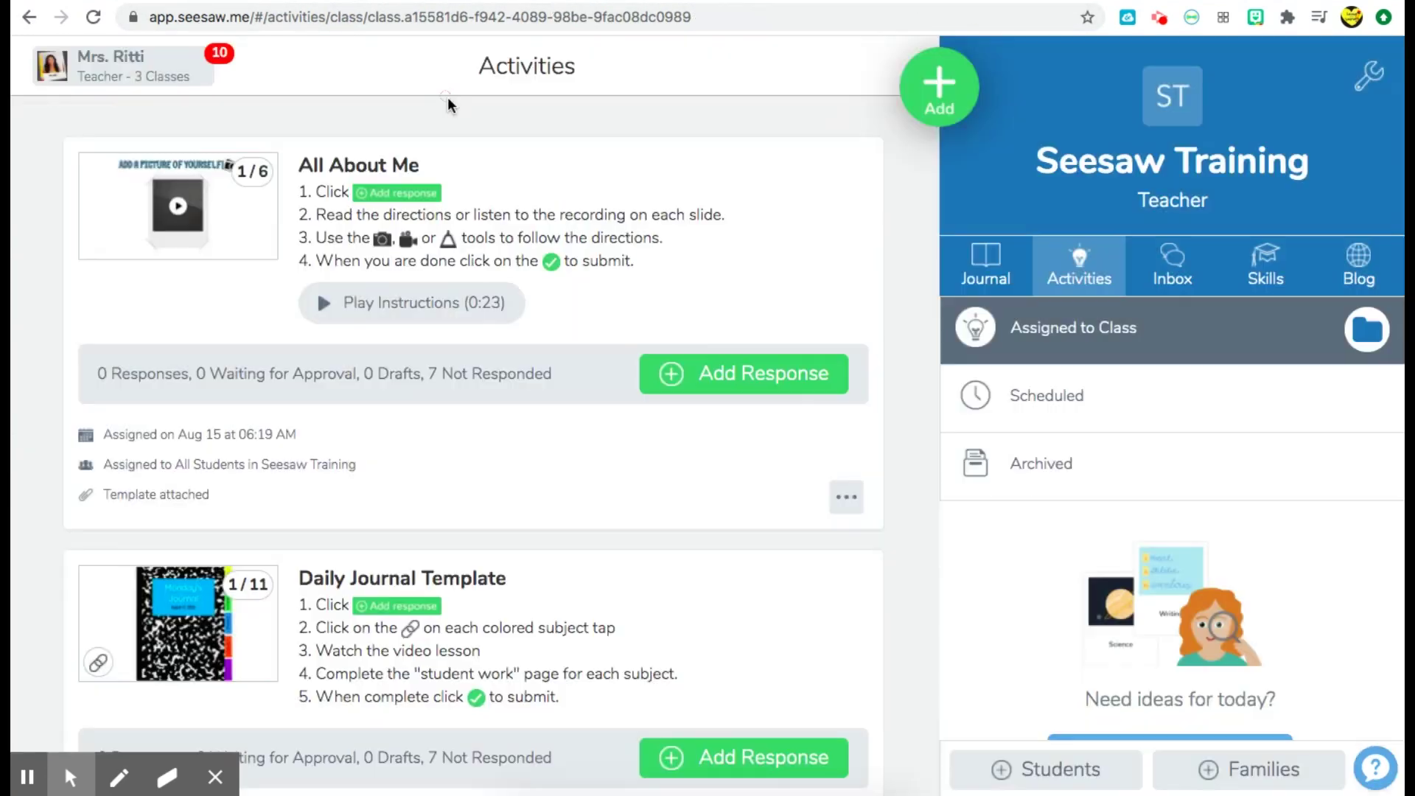
left_click(847, 502)
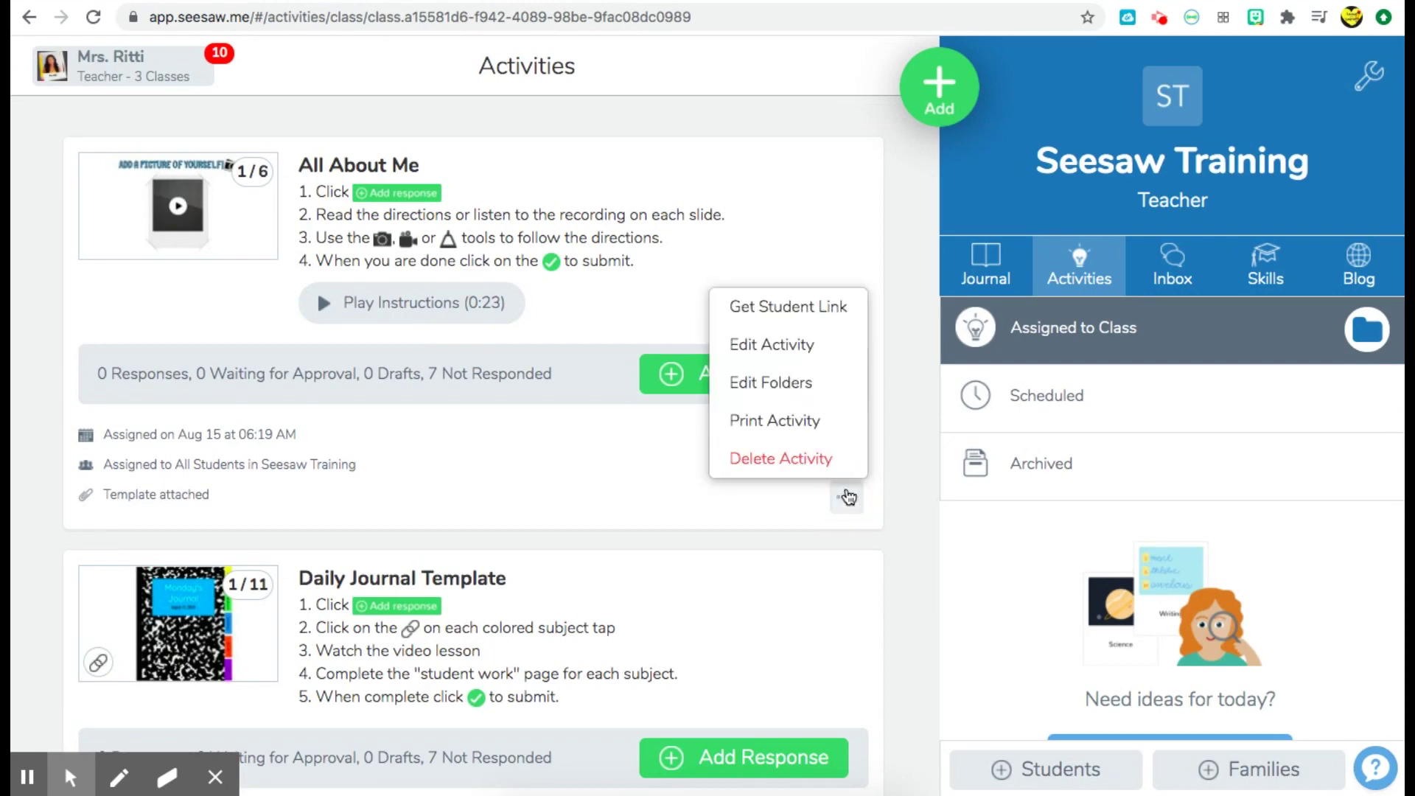
left_click(813, 313)
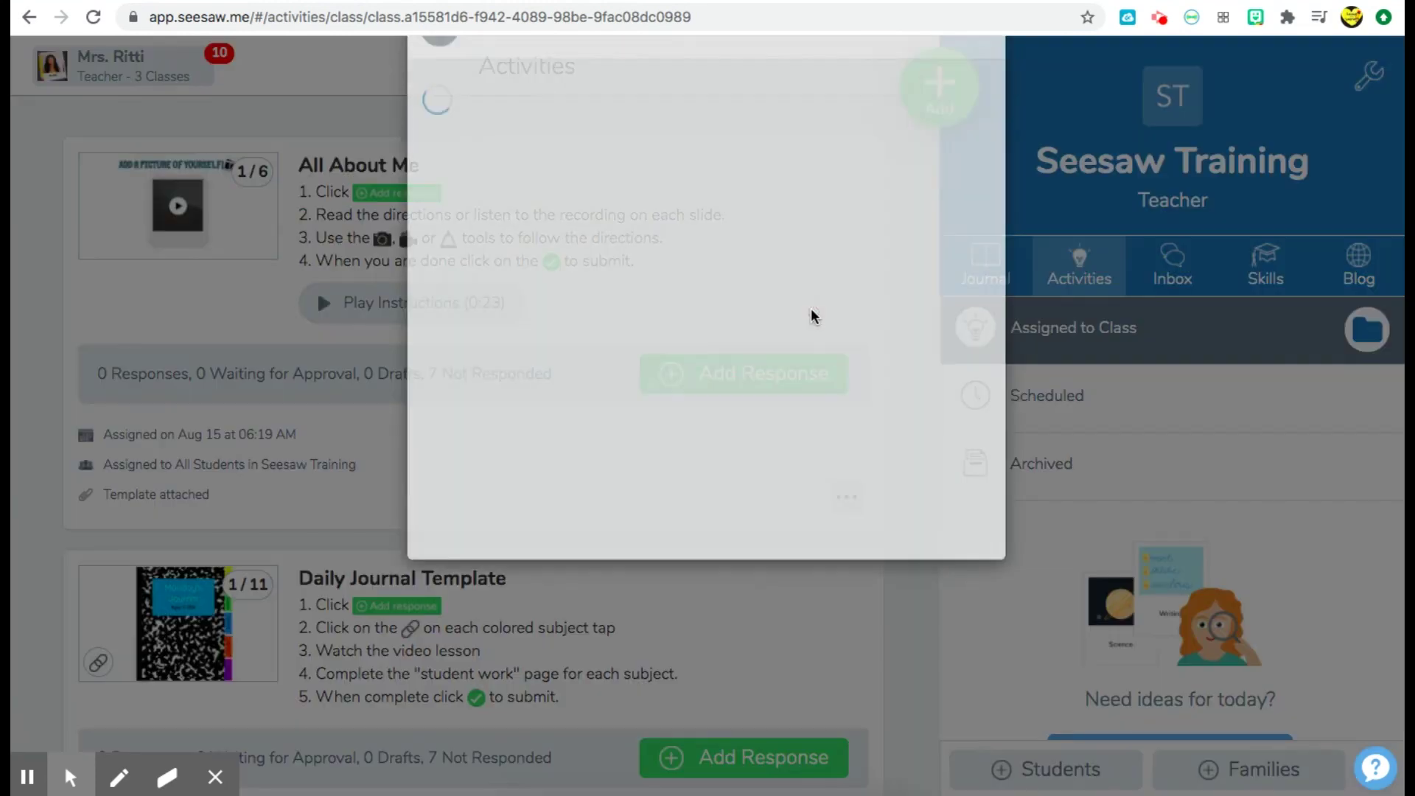
left_click(954, 302)
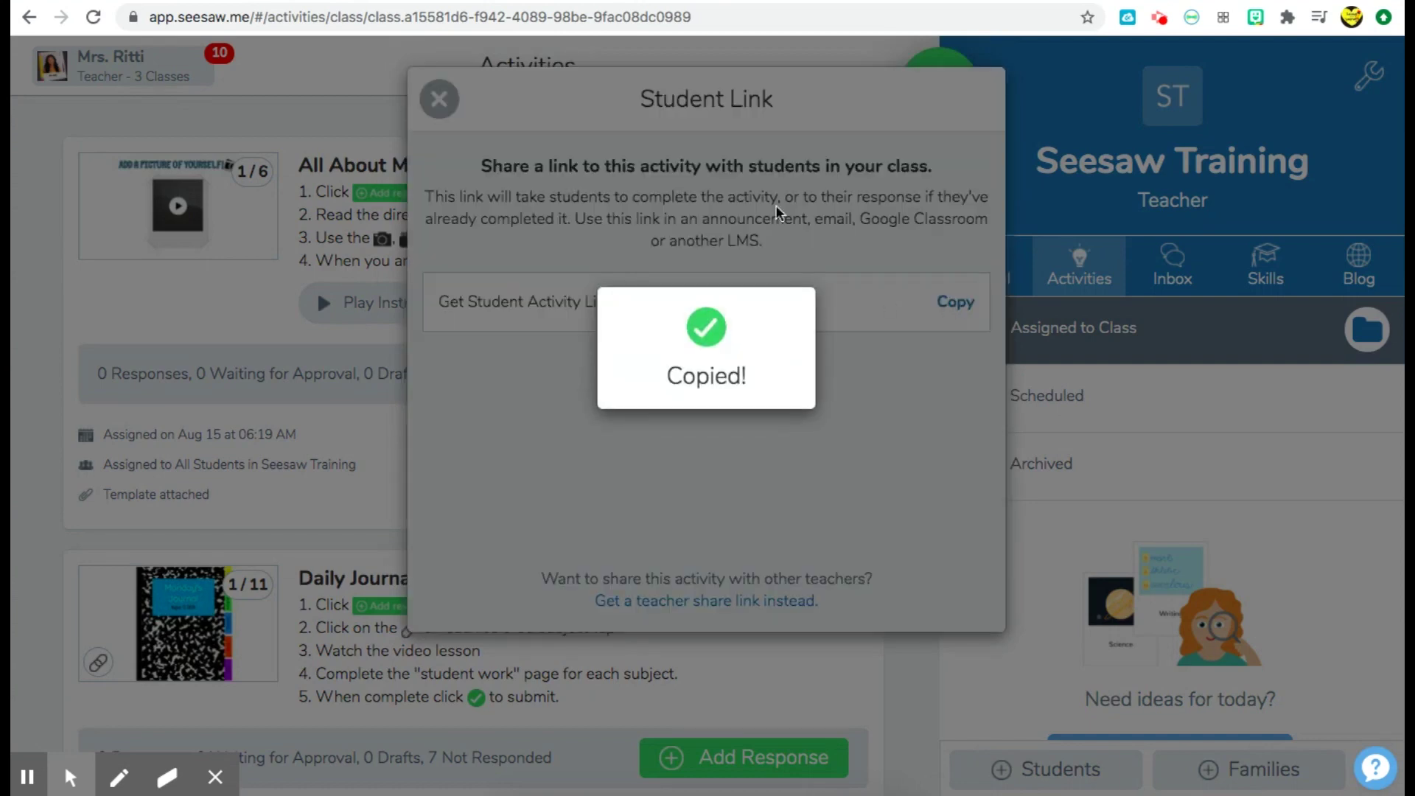
Switch back to Google Slides and link the All About Me picture on slide 9 to the copied Seesaw activity URL.
left_click(839, 1)
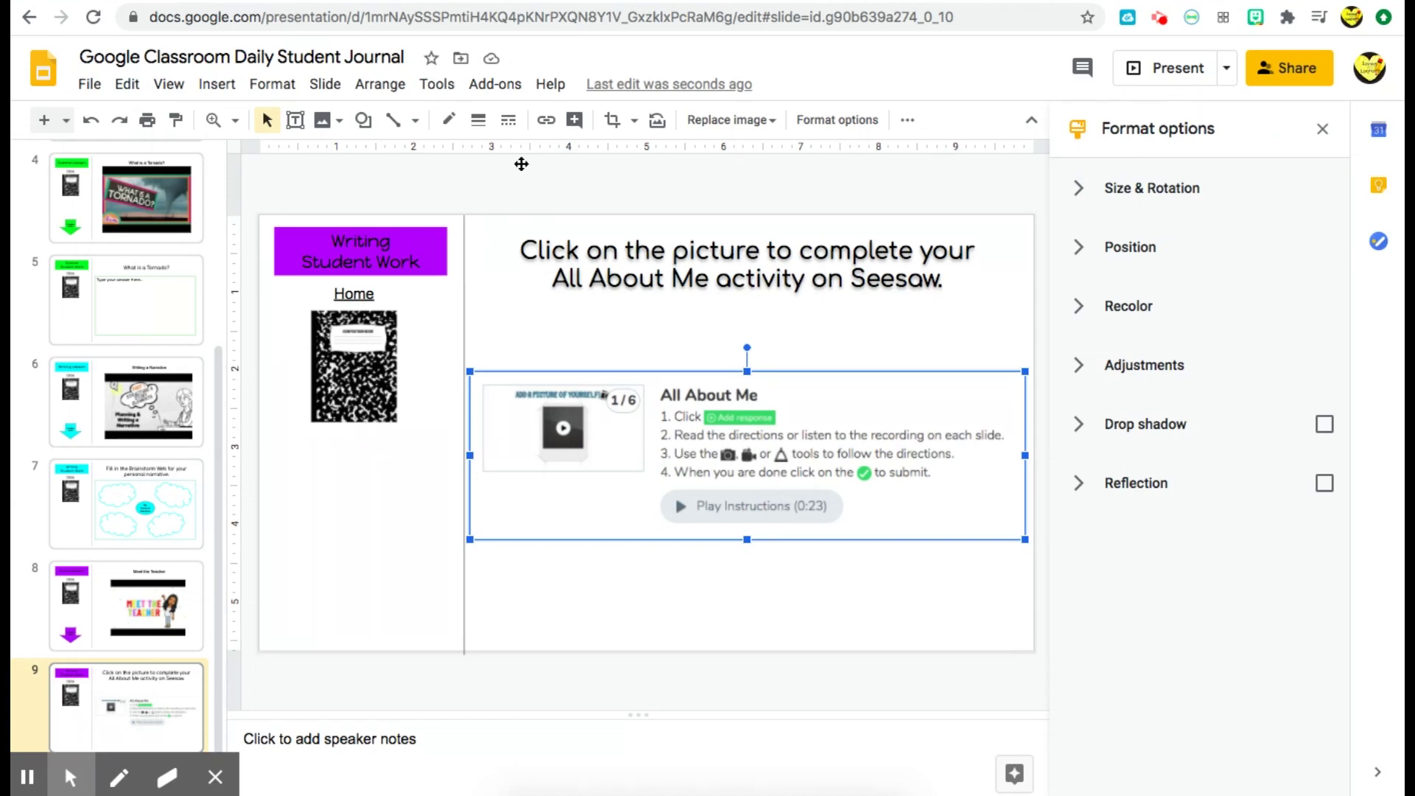
left_click(546, 122)
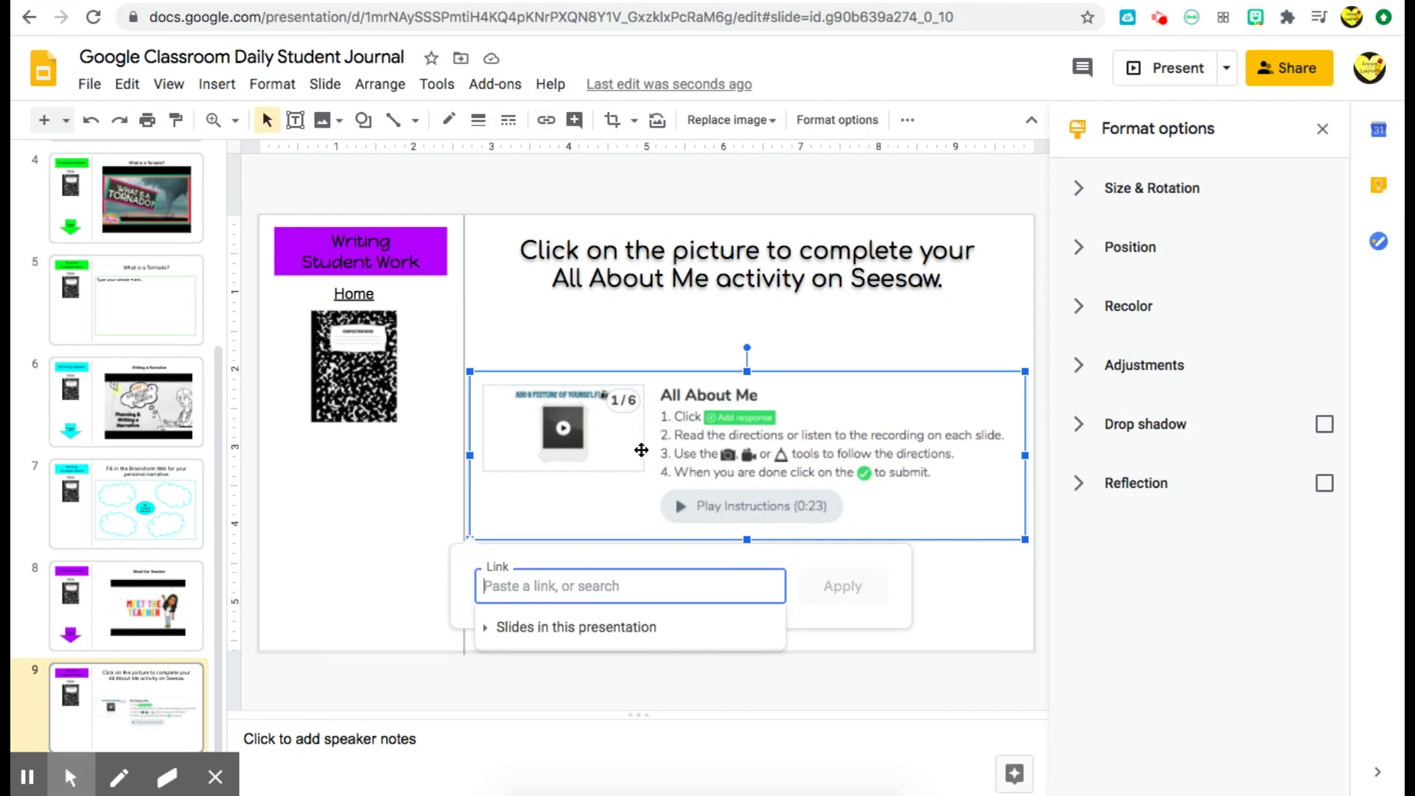
key("super+v")
left_click(847, 586)
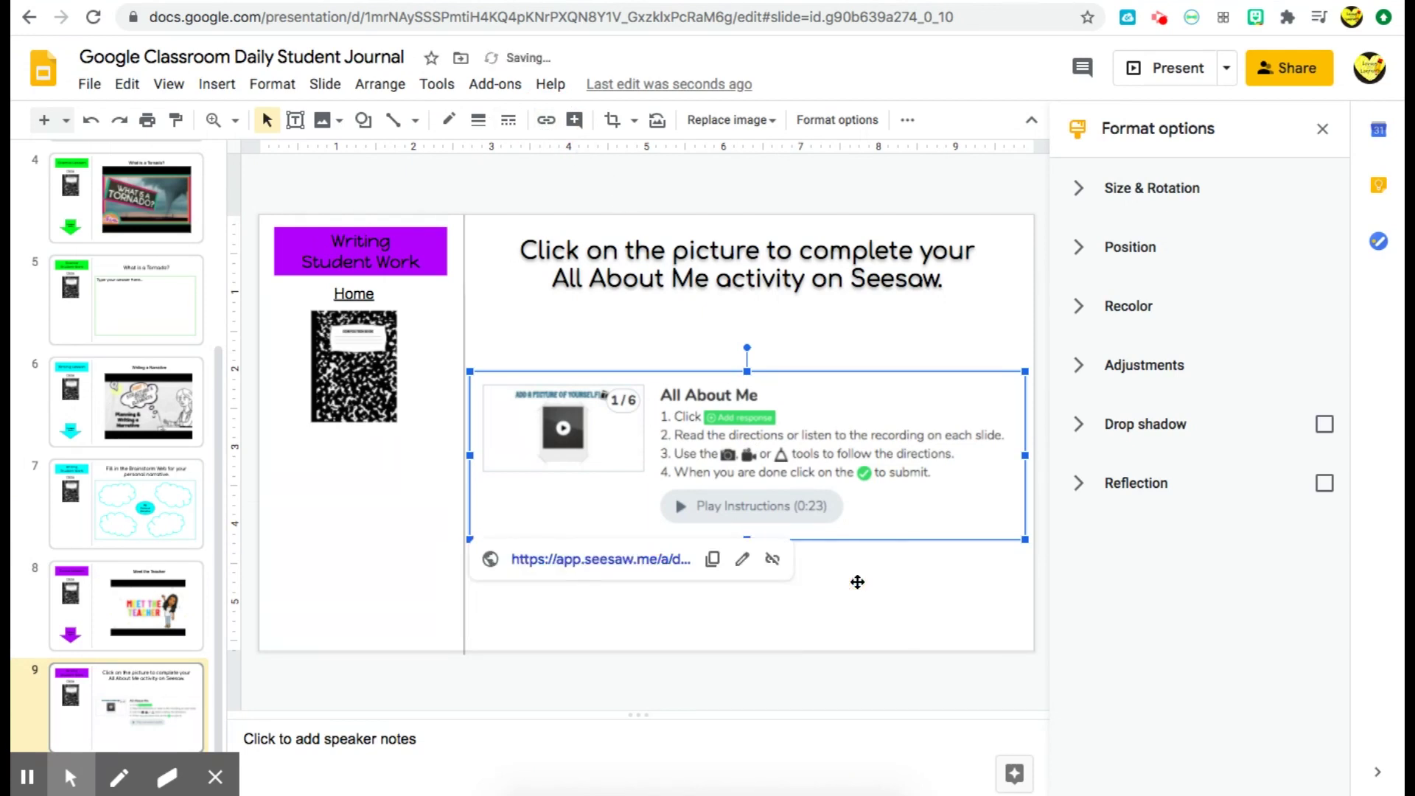
Test the picture's link by opening the Seesaw activity, briefly playing its audio instructions and returning to the presentation.
left_click(596, 564)
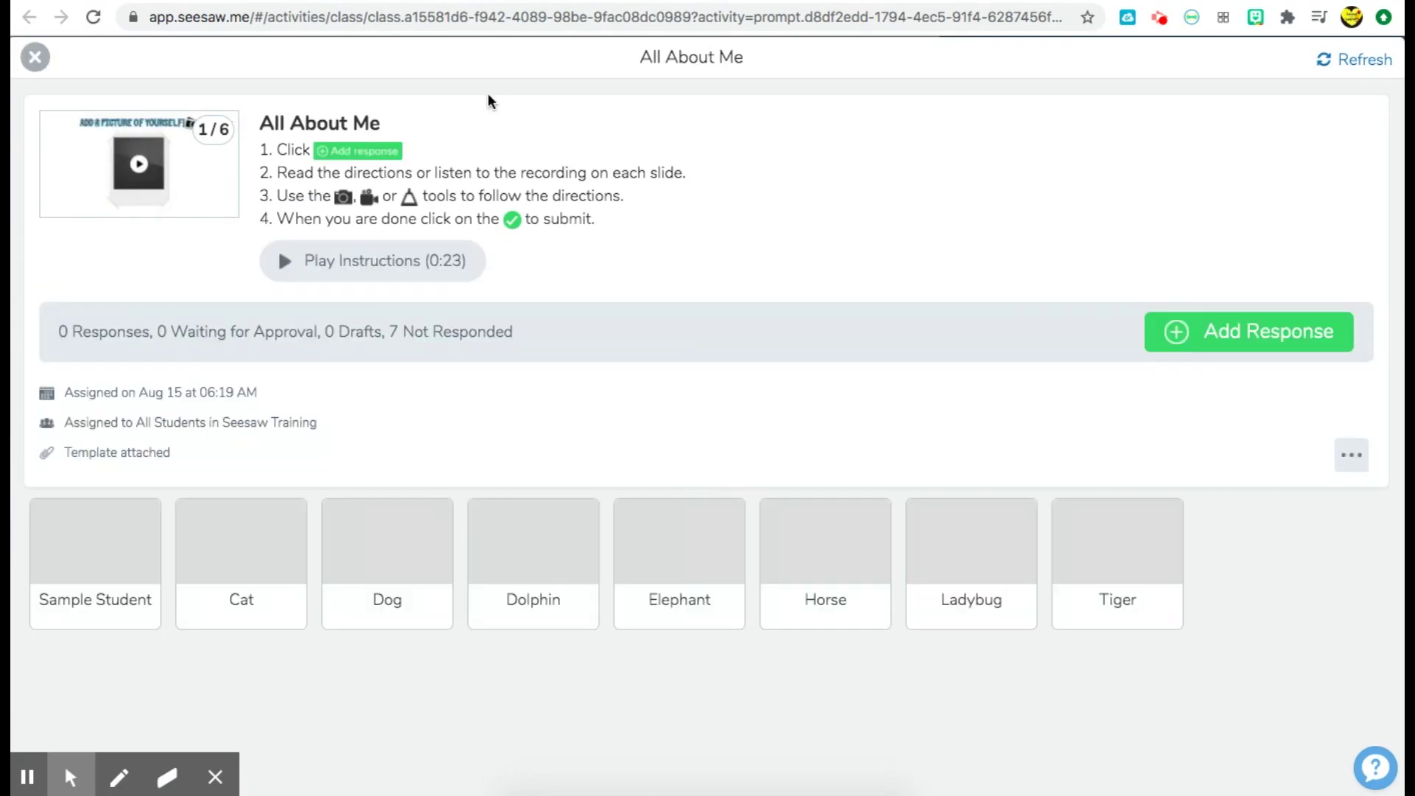
left_click(283, 262)
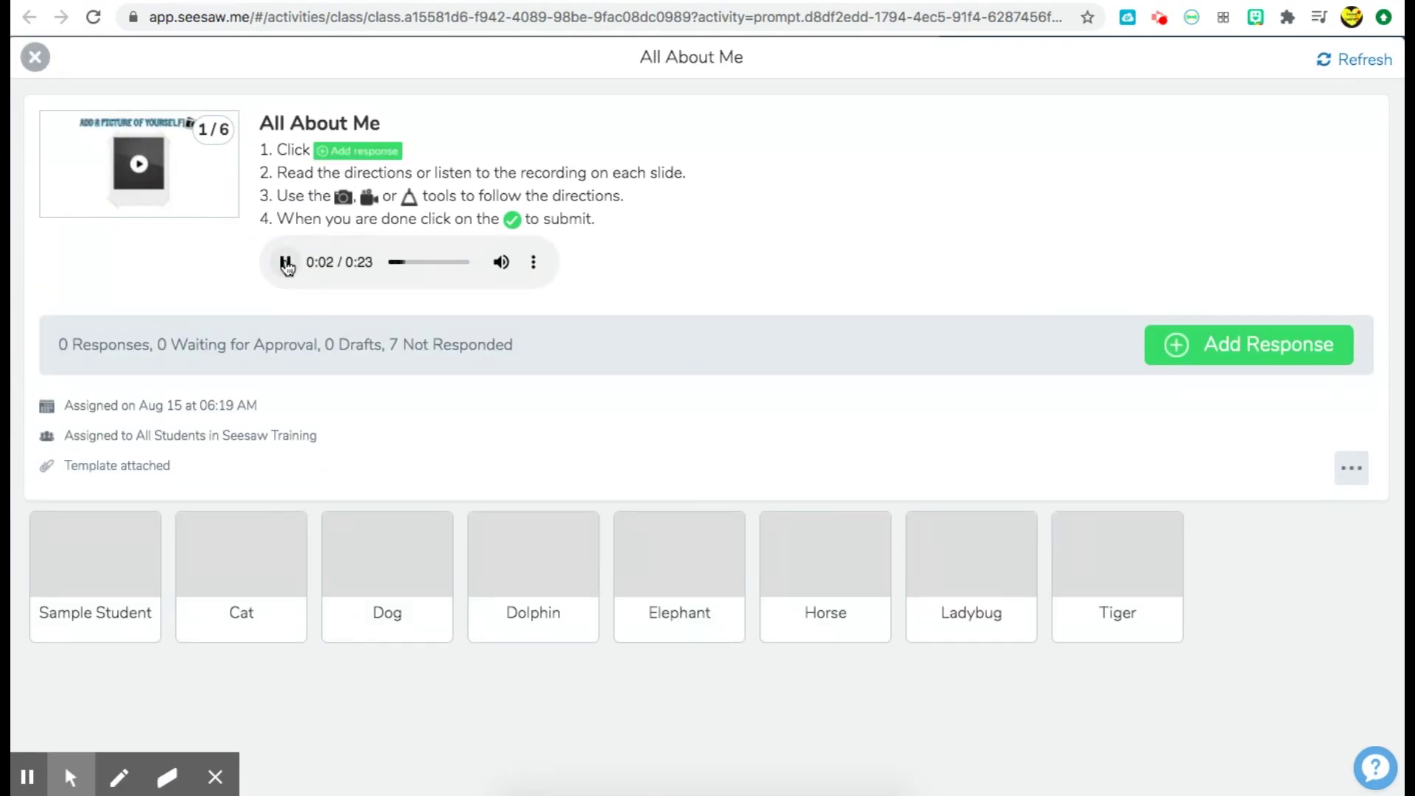
left_click(286, 263)
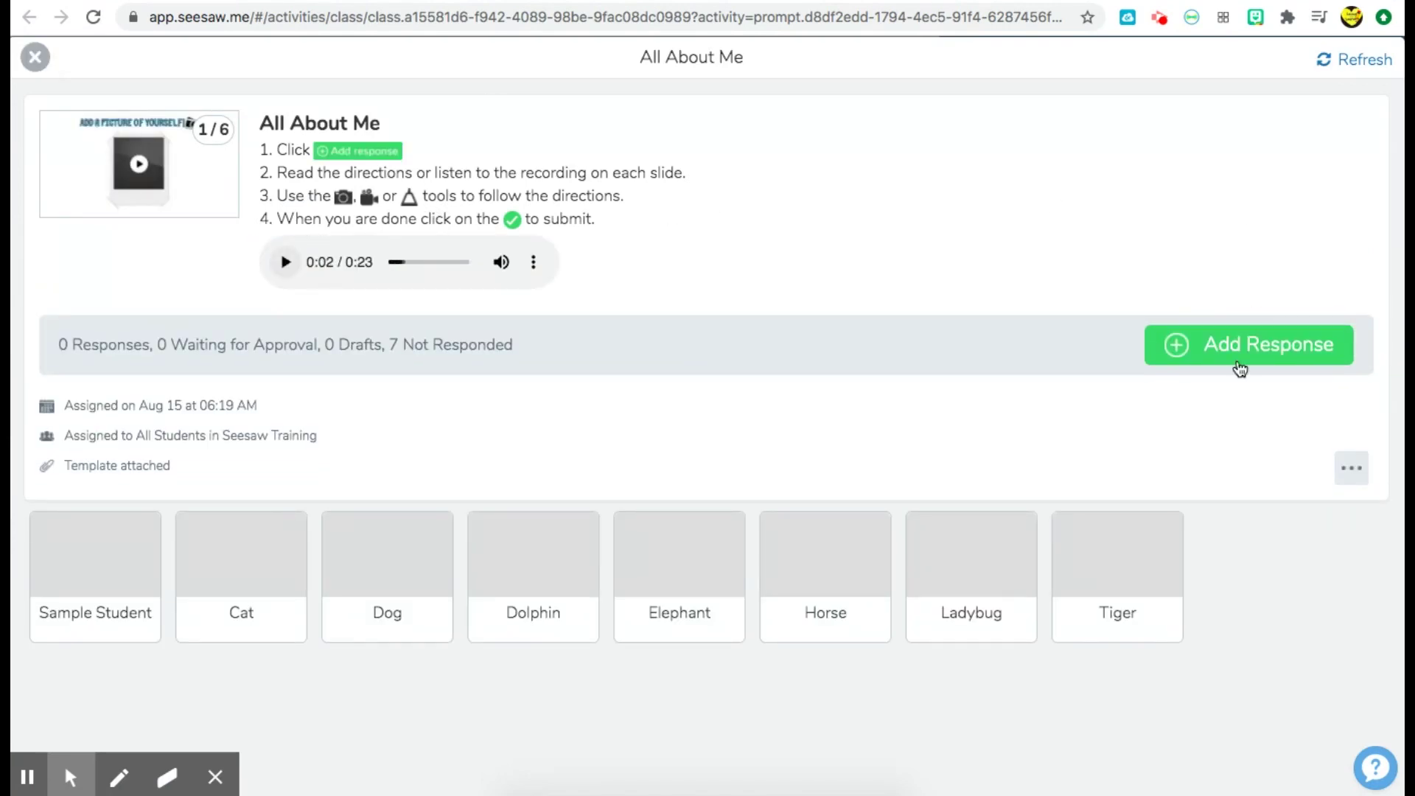
left_click(774, 1)
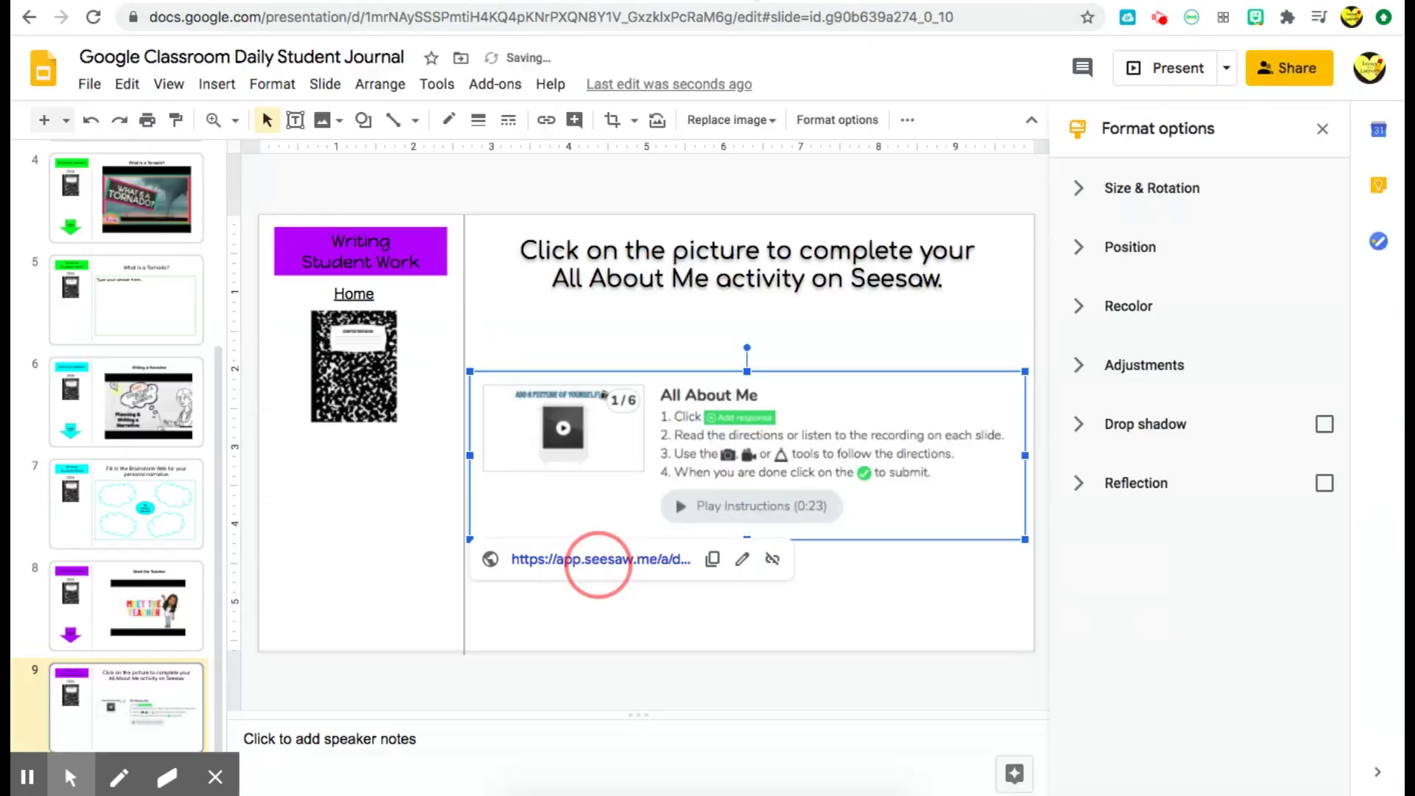
left_click(340, 196)
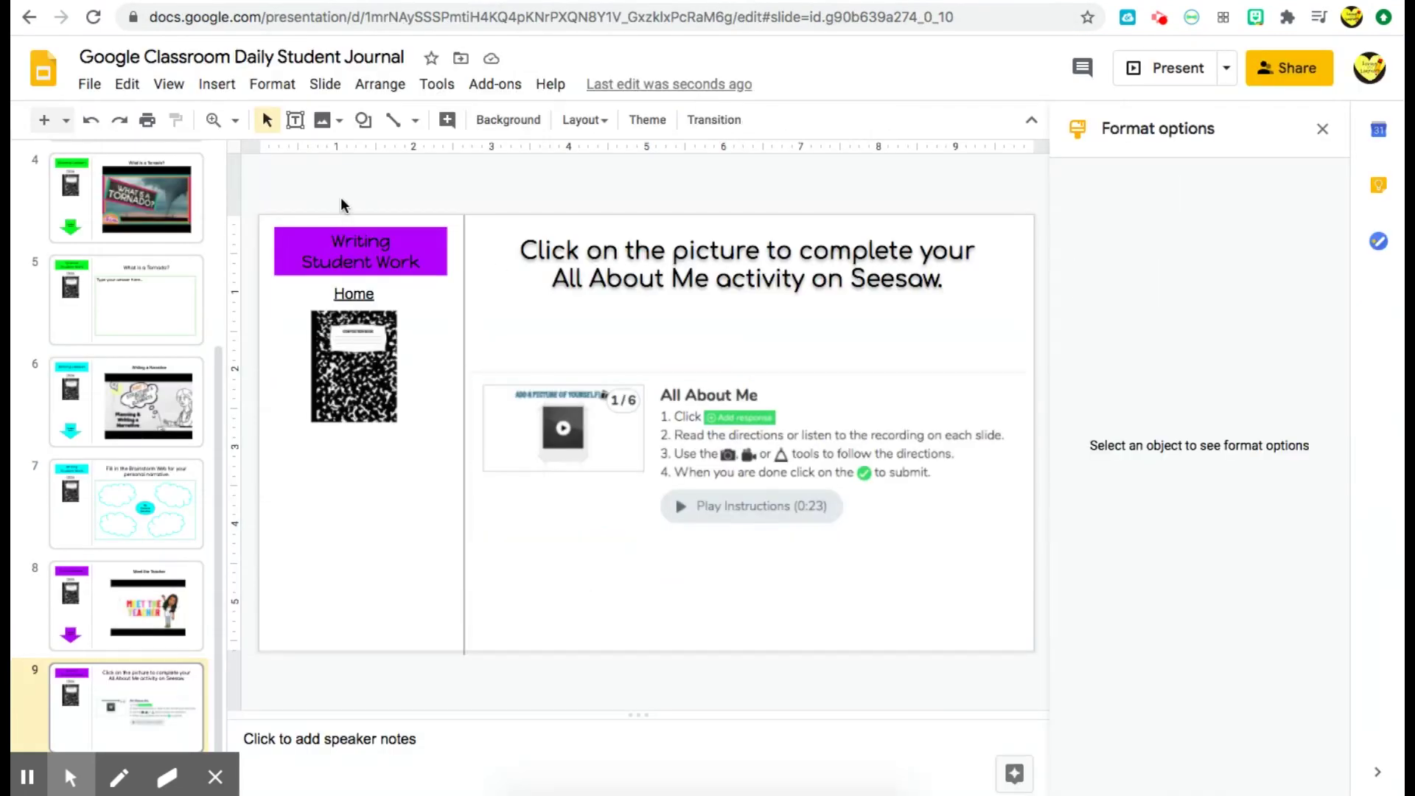
Rename the presentation as August 24, 2020 Google Classroom Daily Student Journal.
double_click(106, 56)
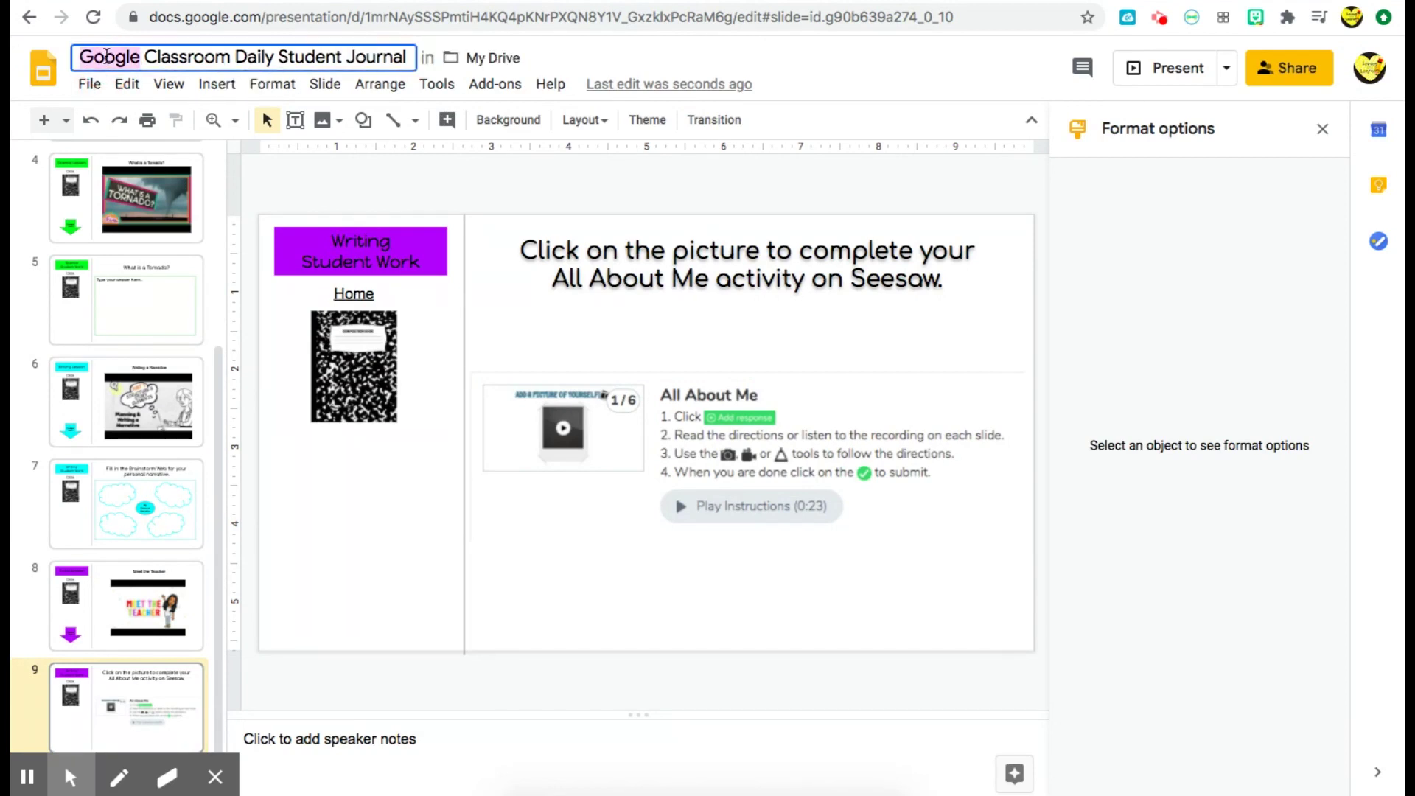
left_click(79, 56)
type("August ")
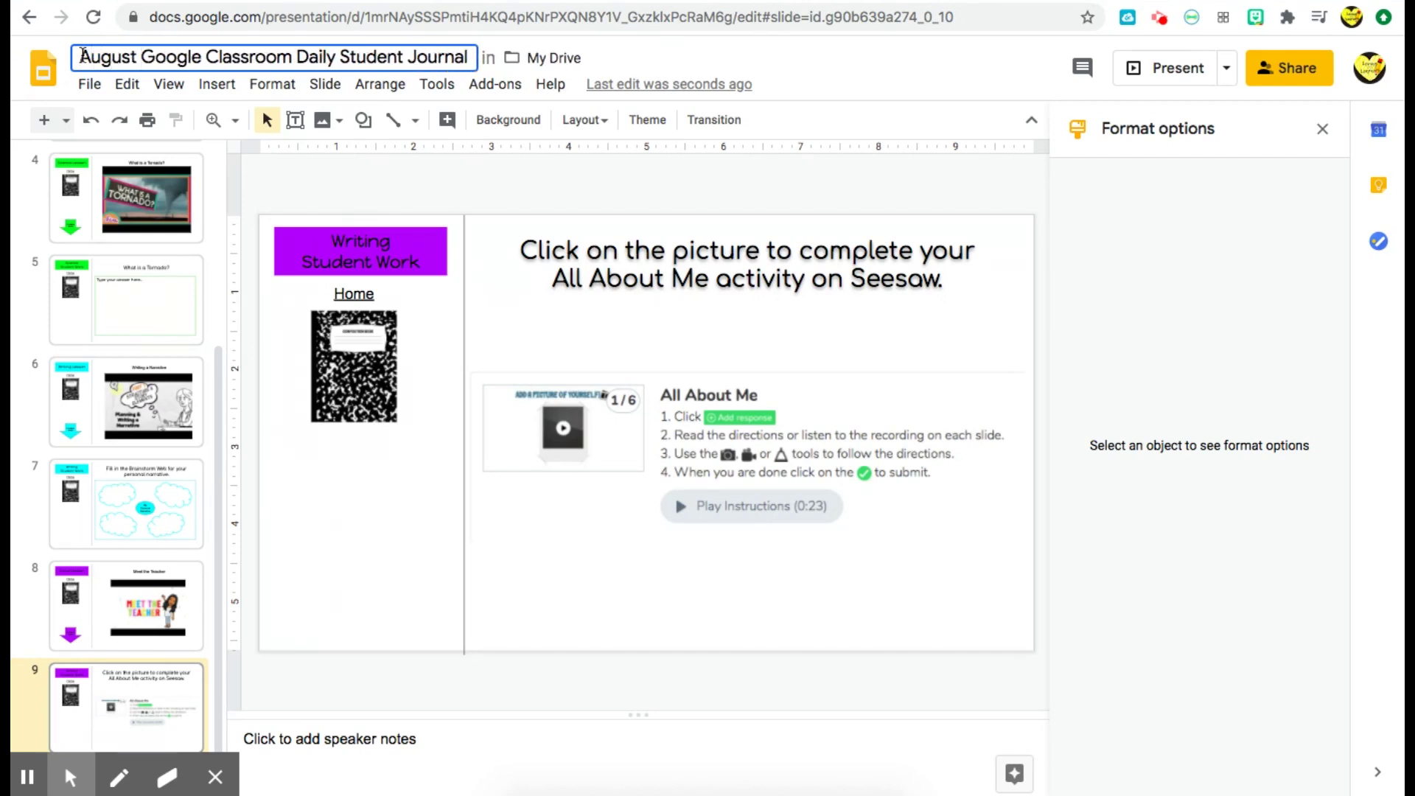
type("1")
key("BackSpace")
type("24")
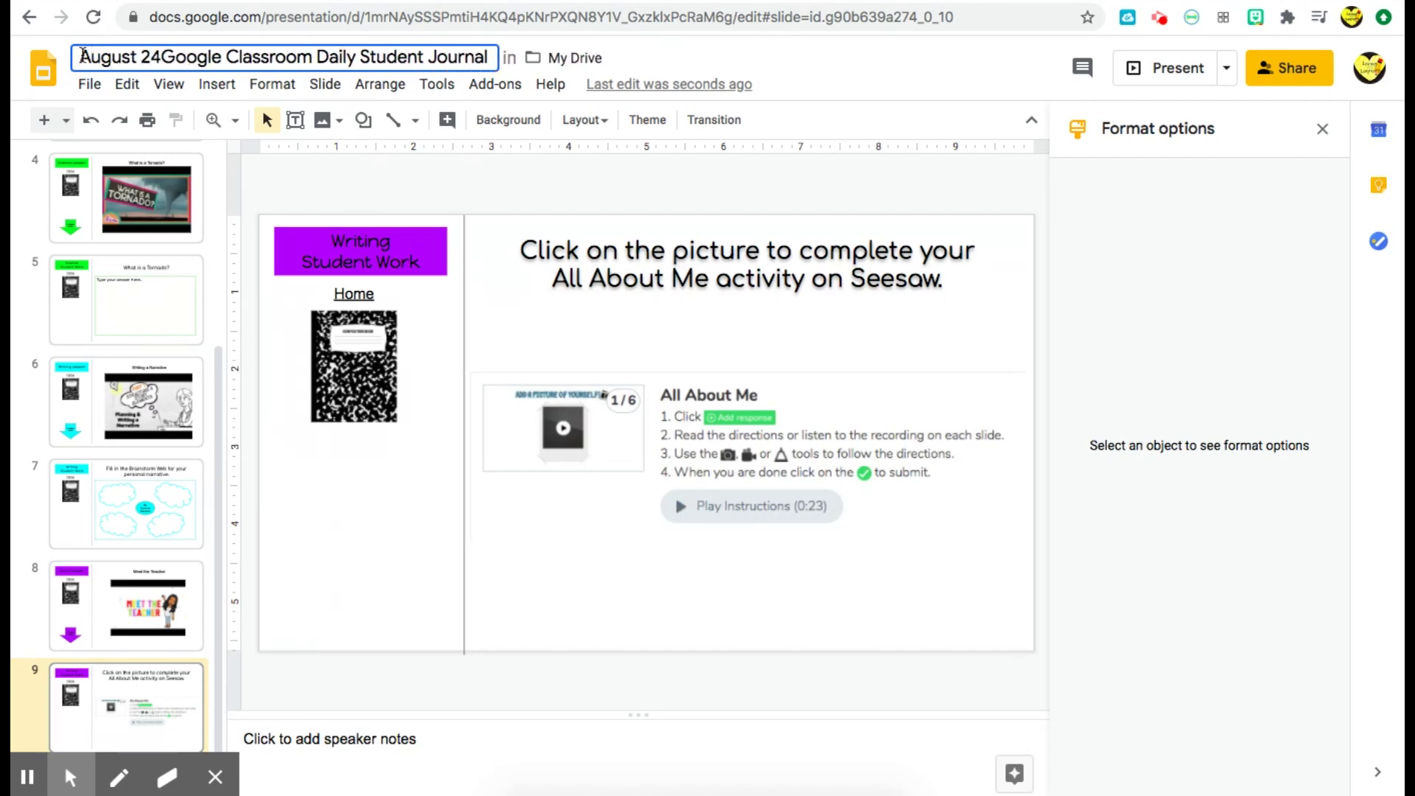
key("BackSpace")
type(", 2020")
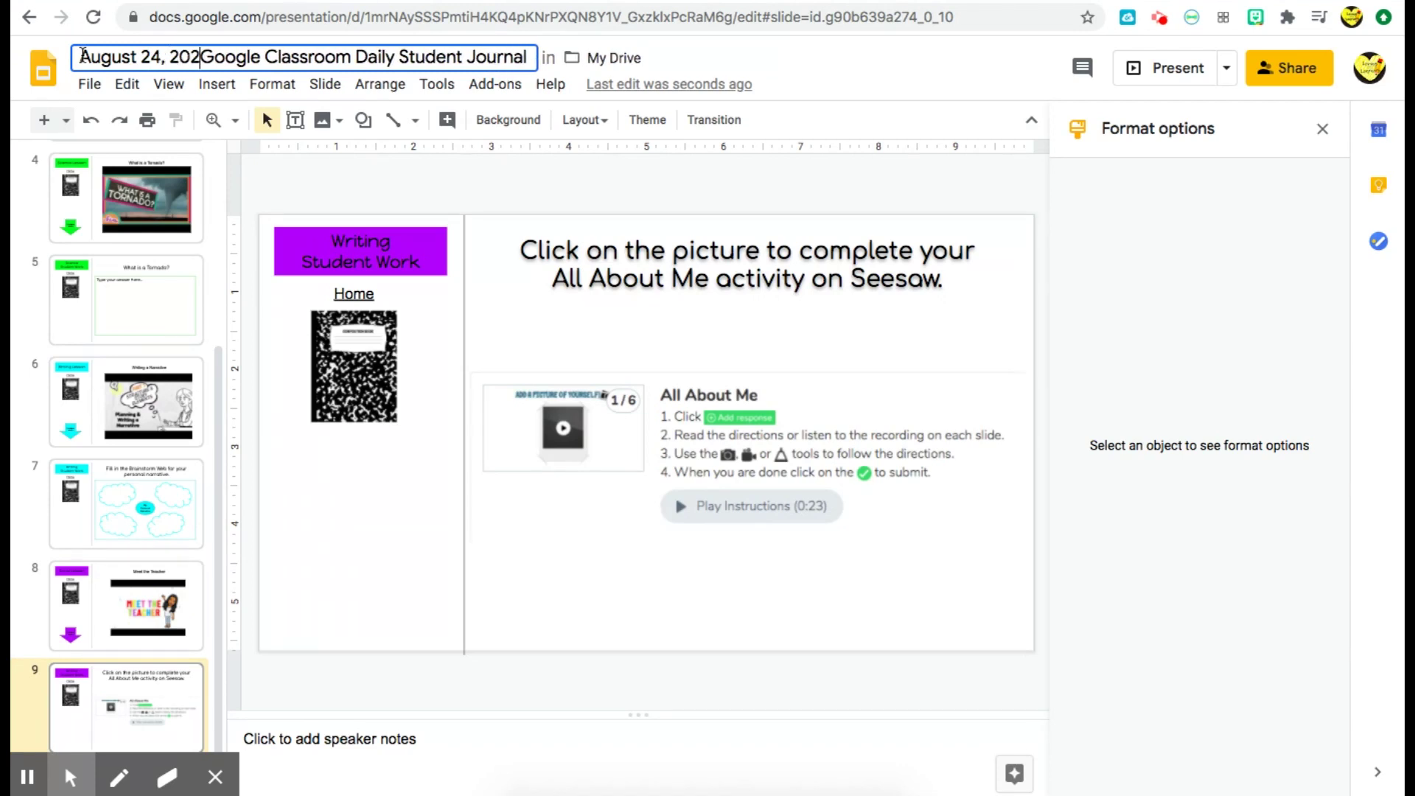
left_click(405, 189)
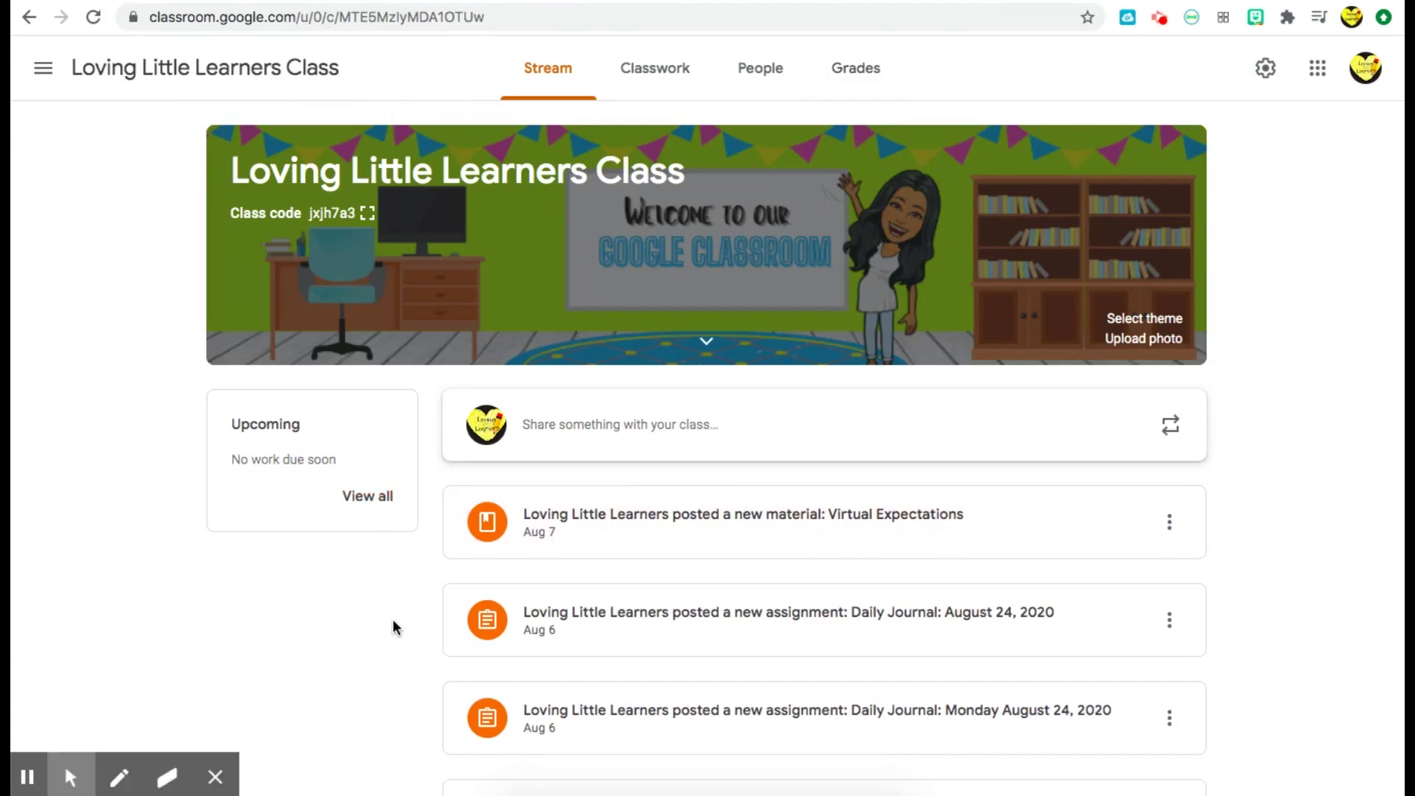
Create a Google Classroom assignment titled August 24, 2020 Daily Journal in the Loving Little Learners Class.
left_click(654, 77)
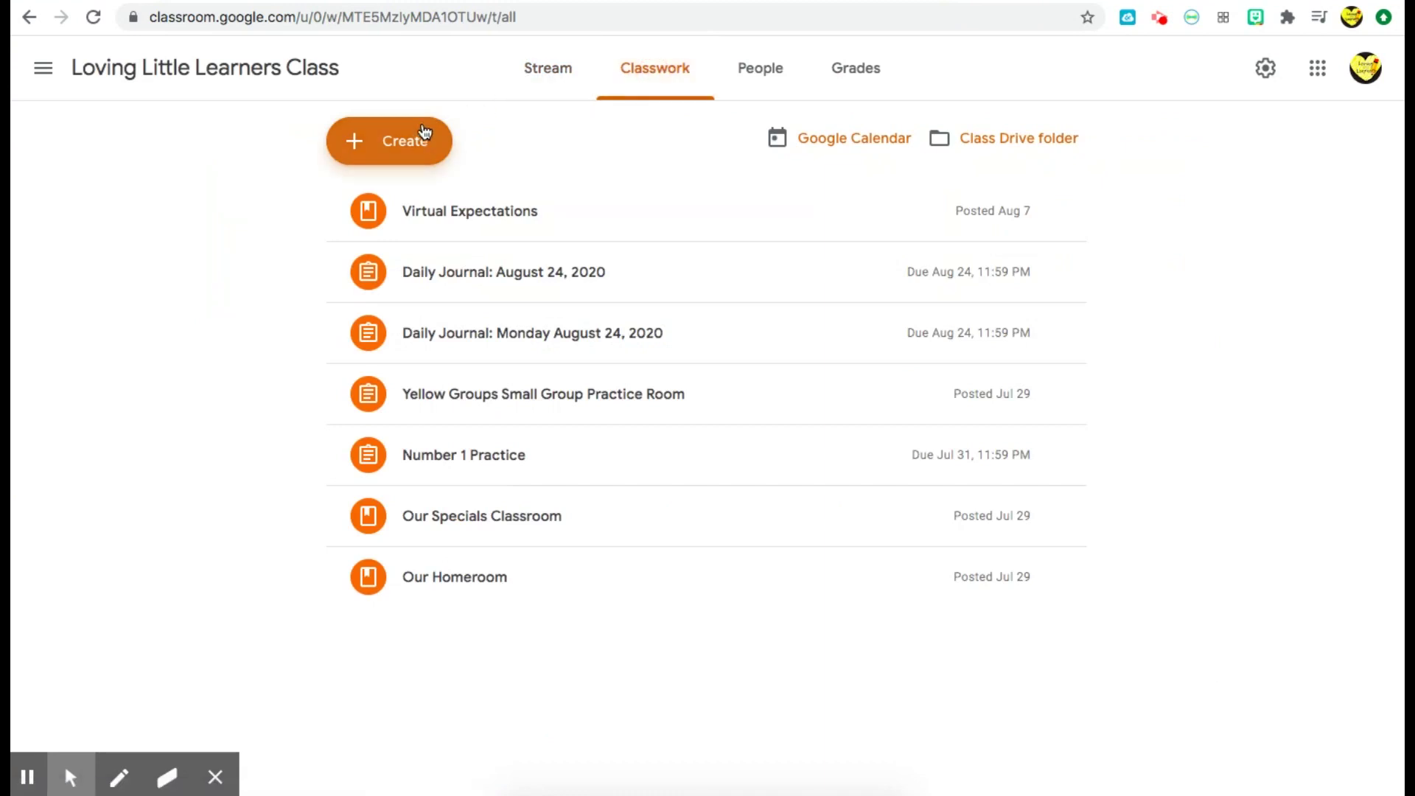
left_click(372, 144)
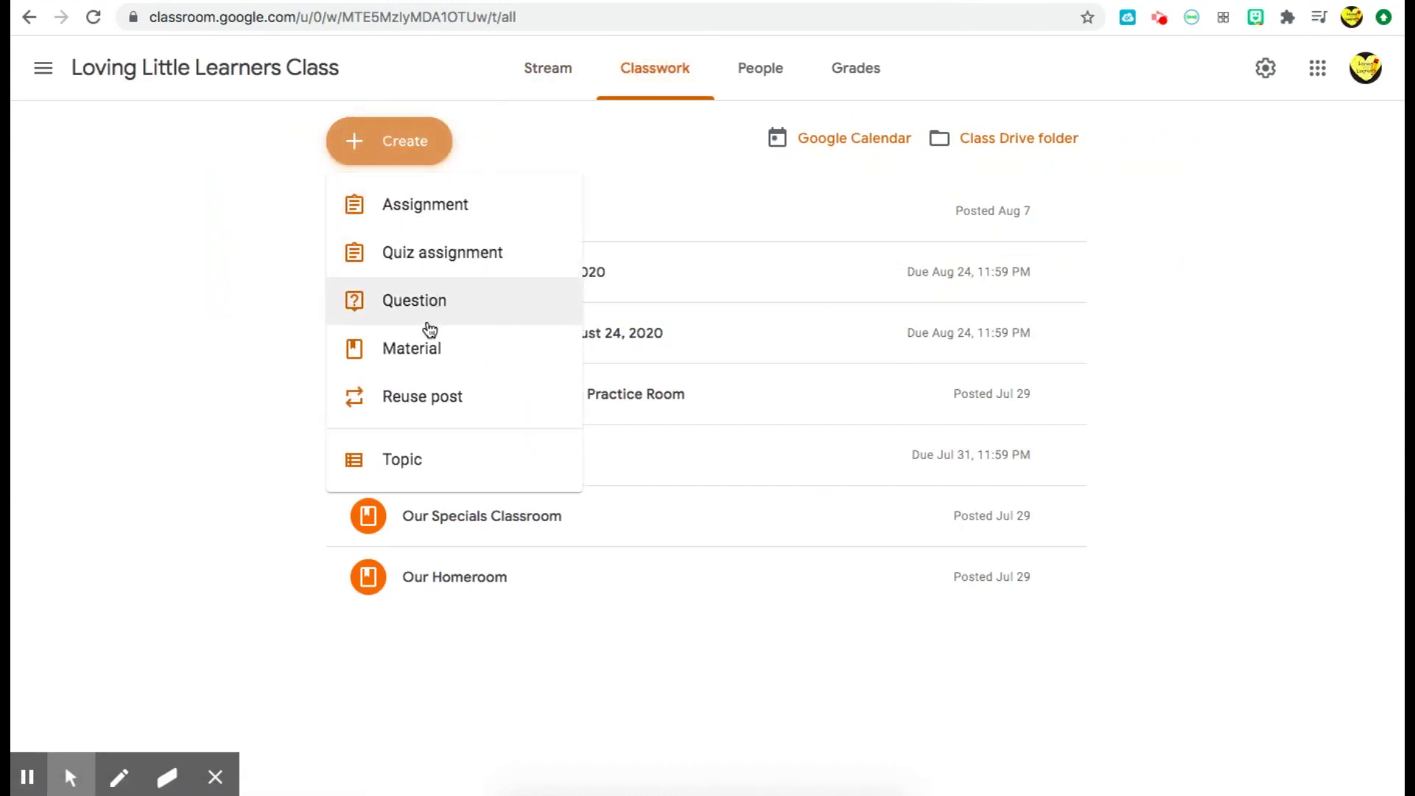
left_click(442, 213)
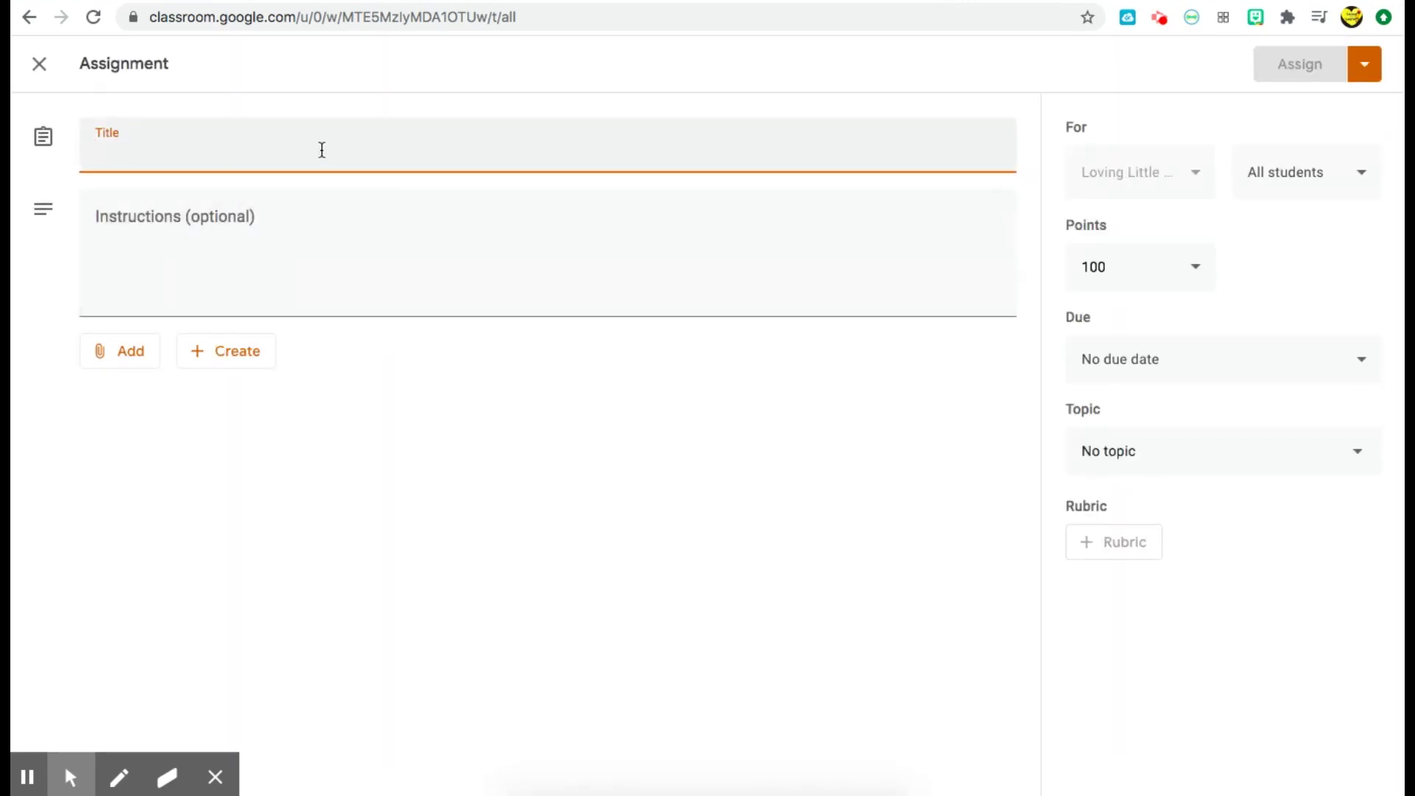
type("August")
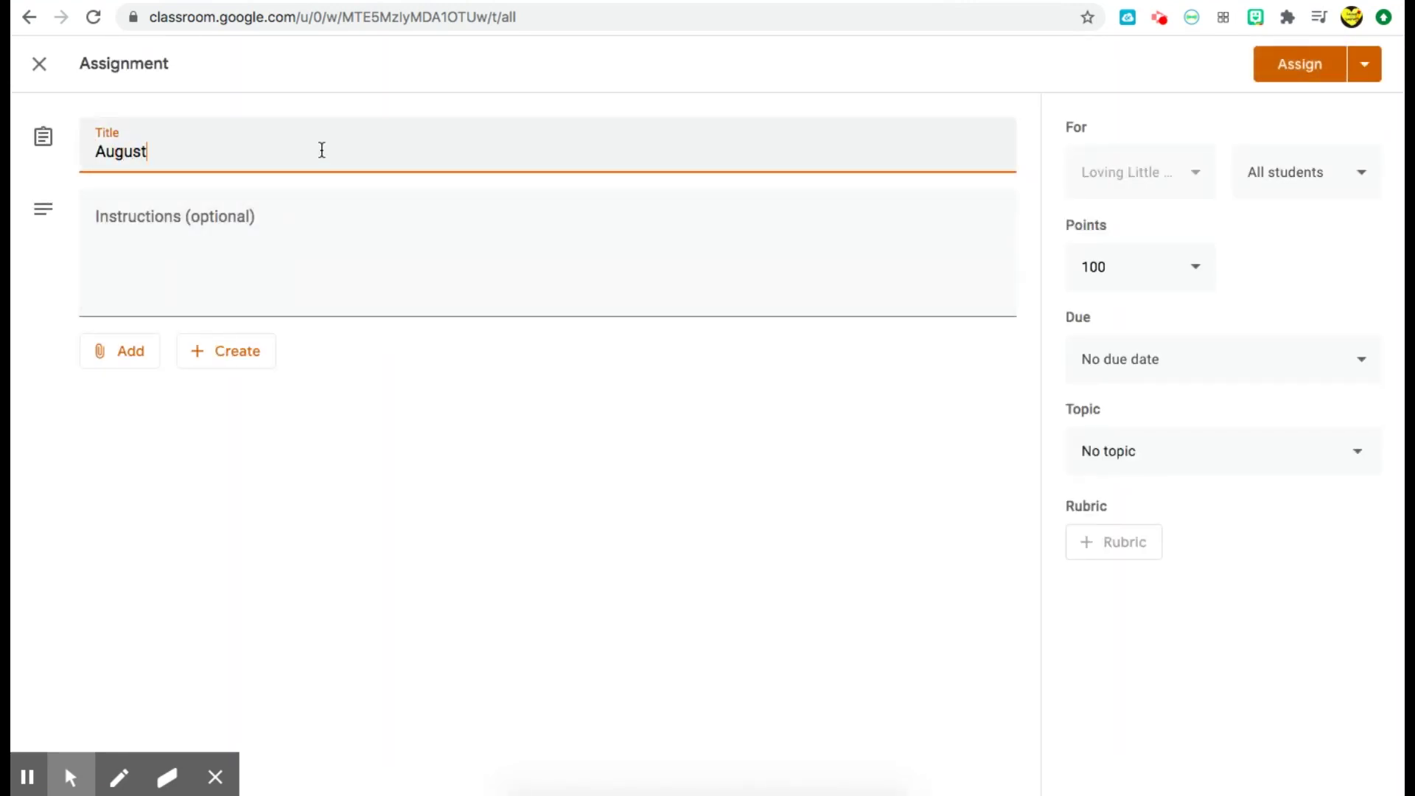
type(" 24, 2020 Daily J")
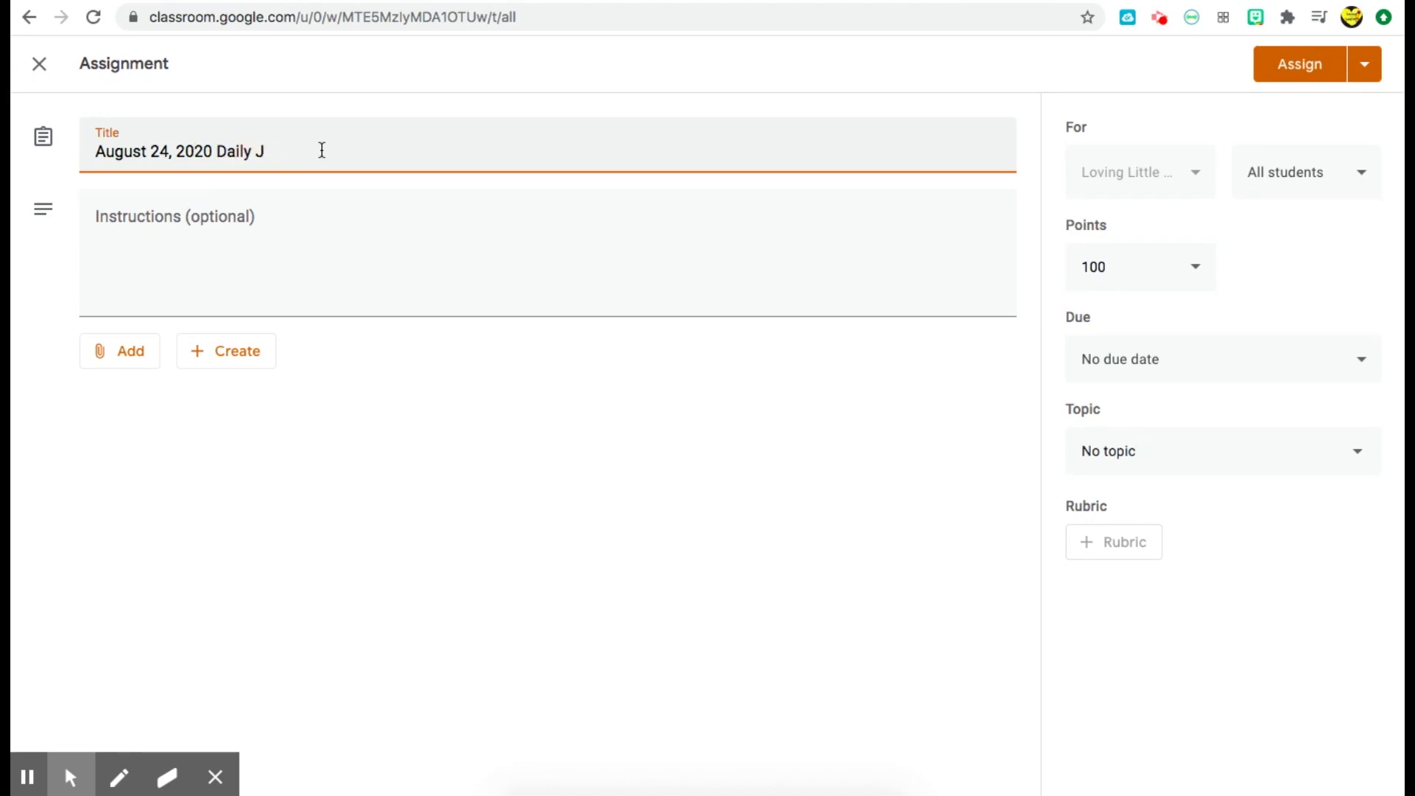
type("ournal")
left_click(279, 230)
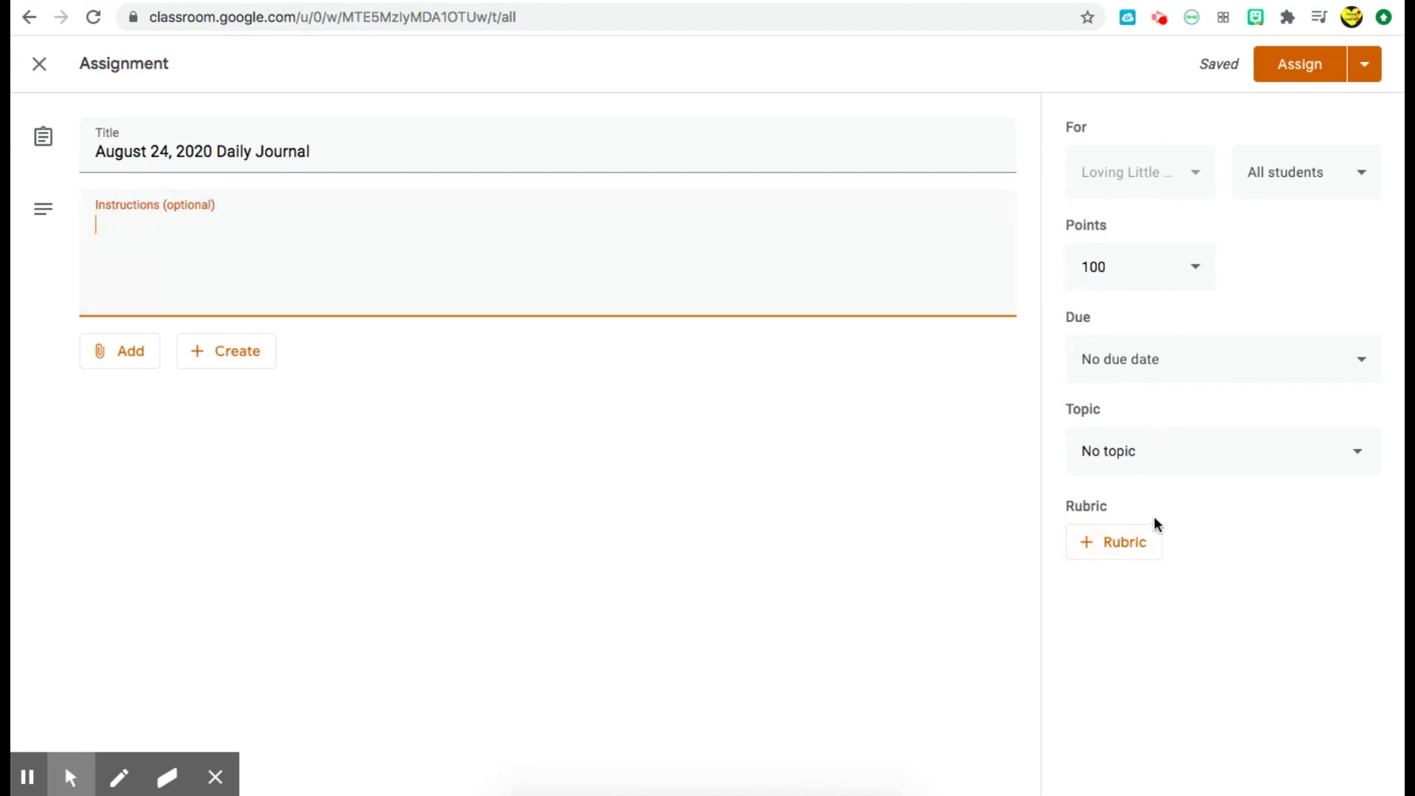
Attach the August 24, 2020 Google Classroom Daily Student Journal from Google Drive and assign the assignment to all students.
left_click(104, 352)
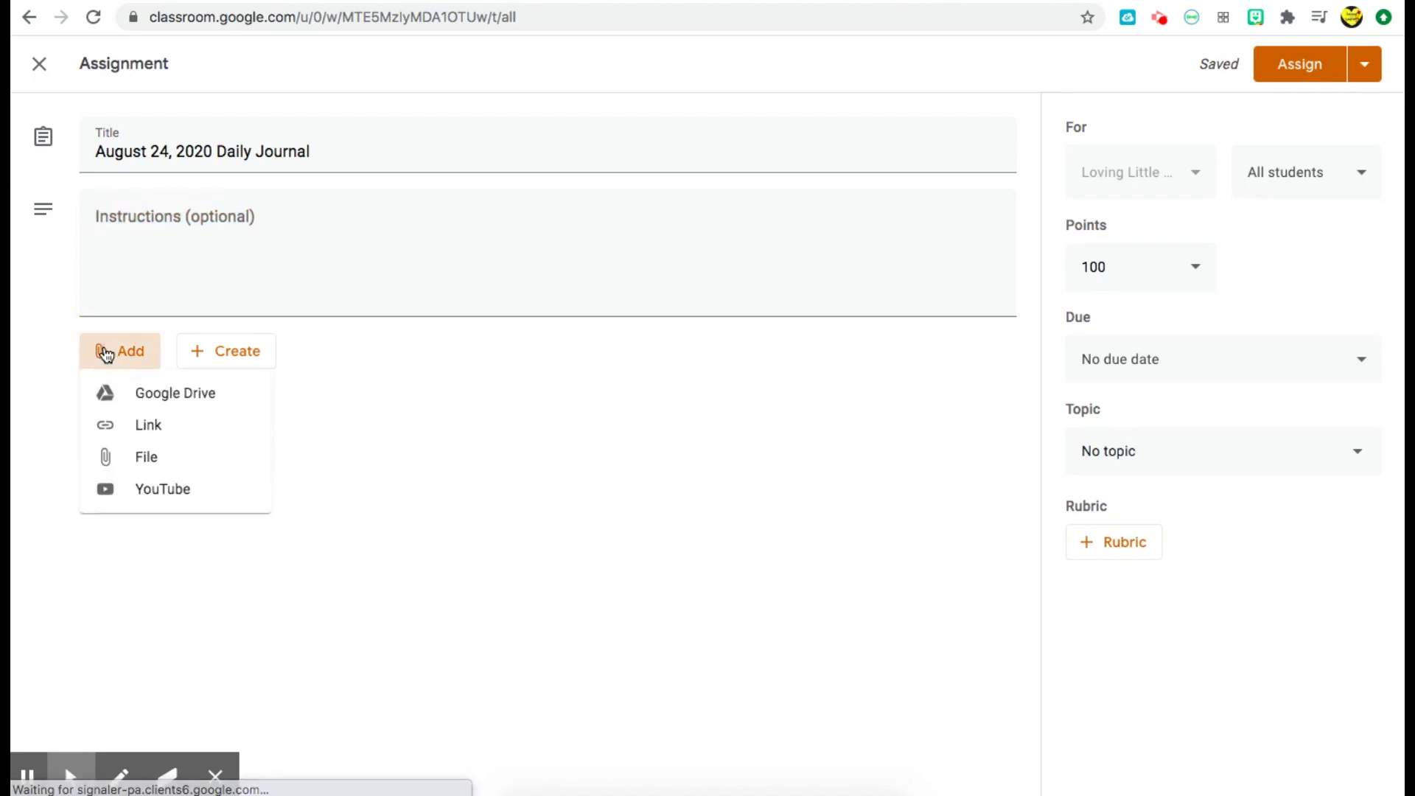
left_click(142, 402)
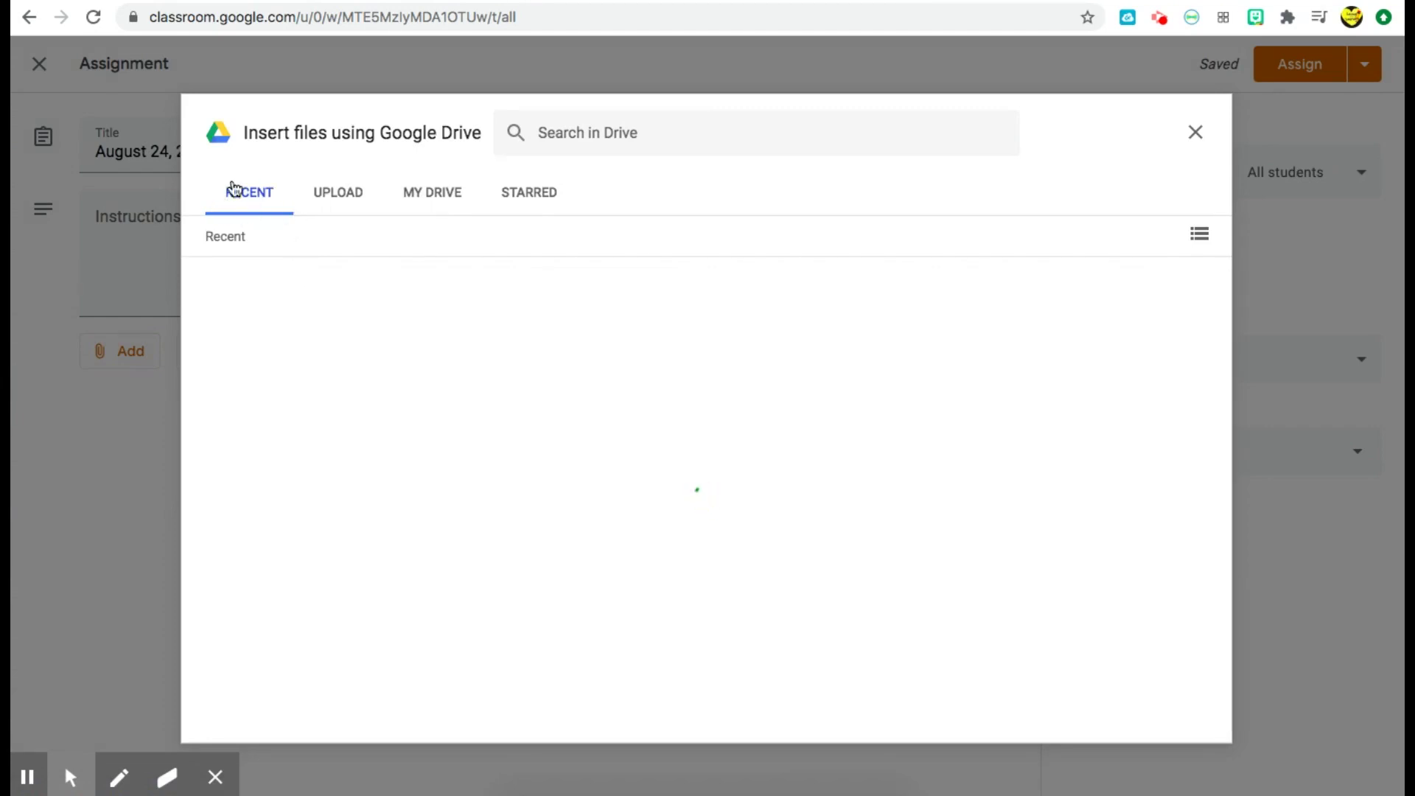
left_click(296, 347)
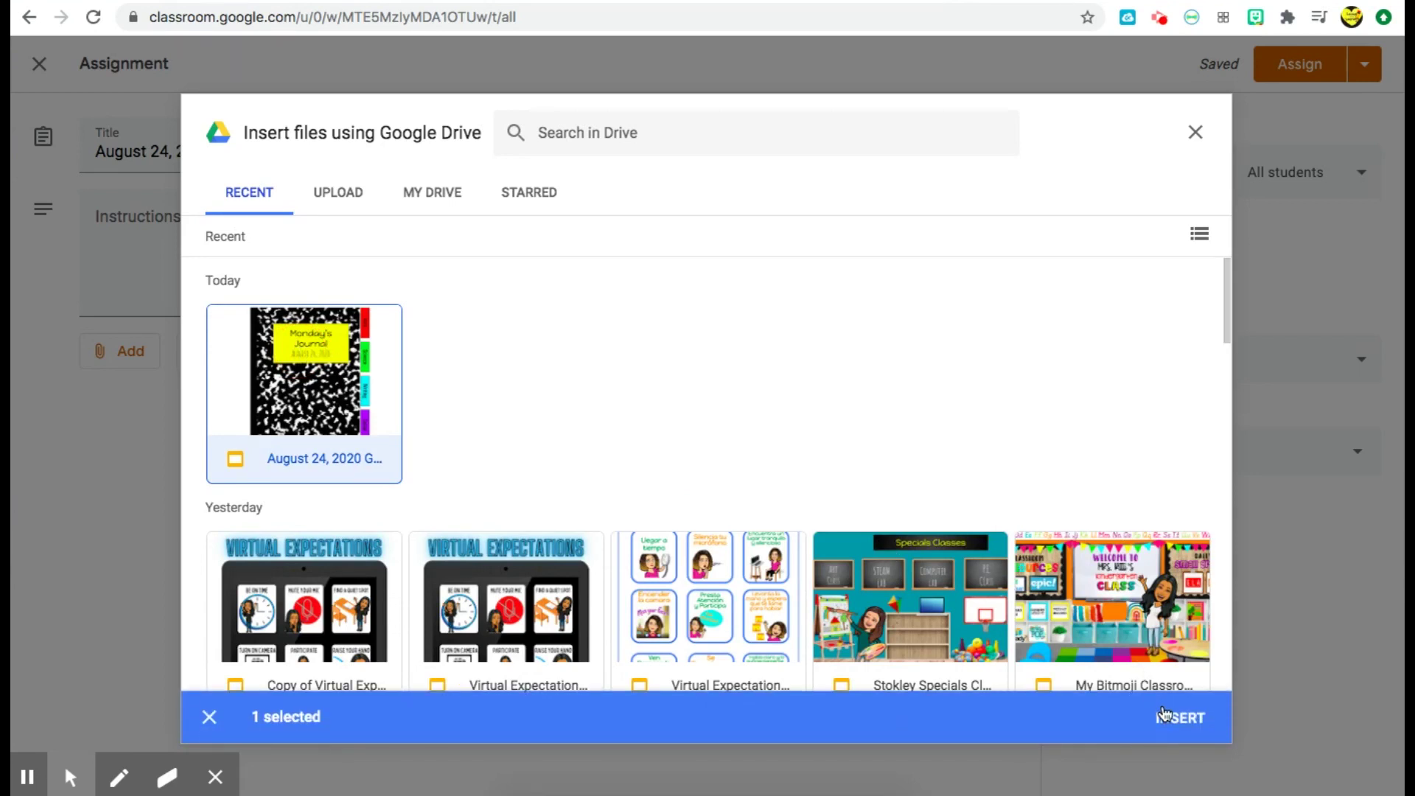
left_click(1166, 715)
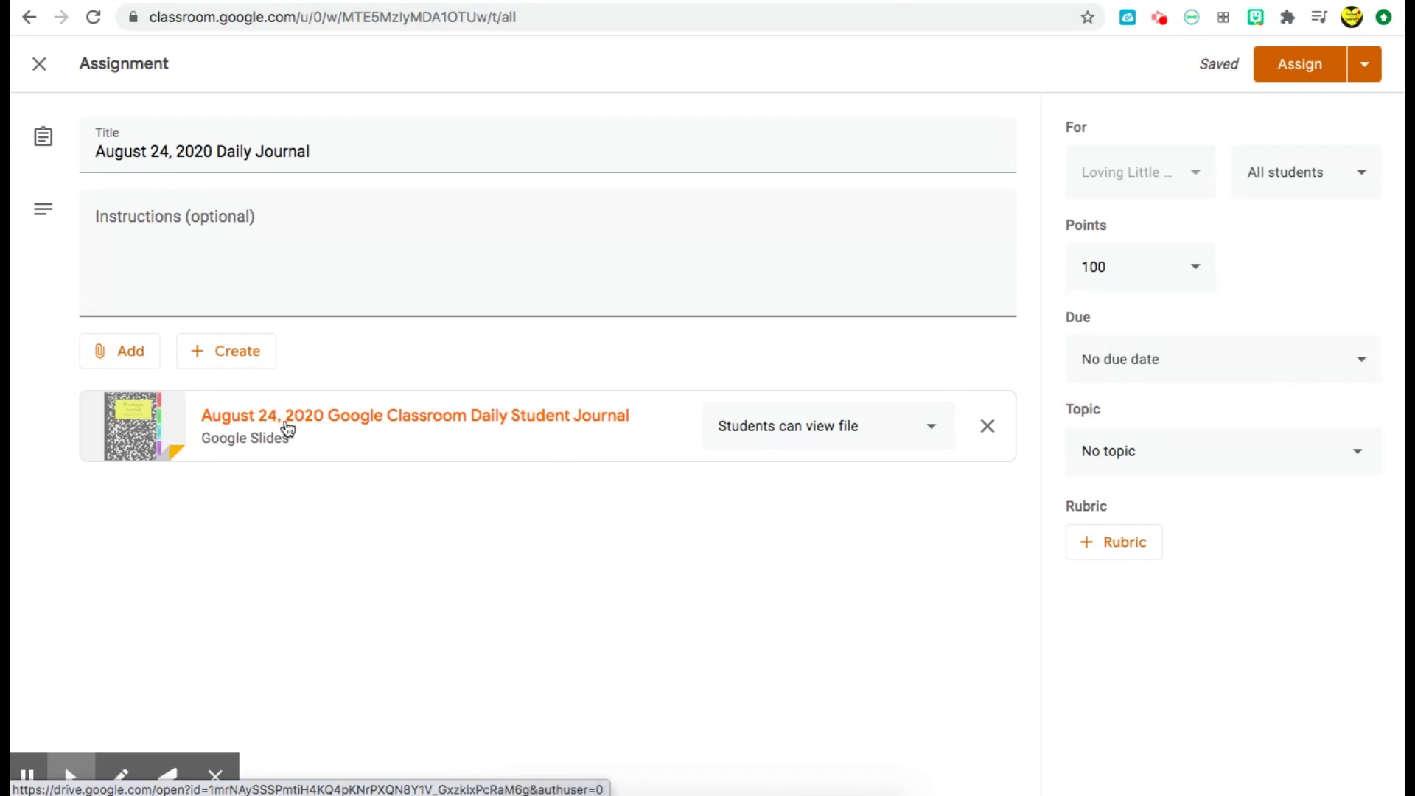
left_click(1269, 74)
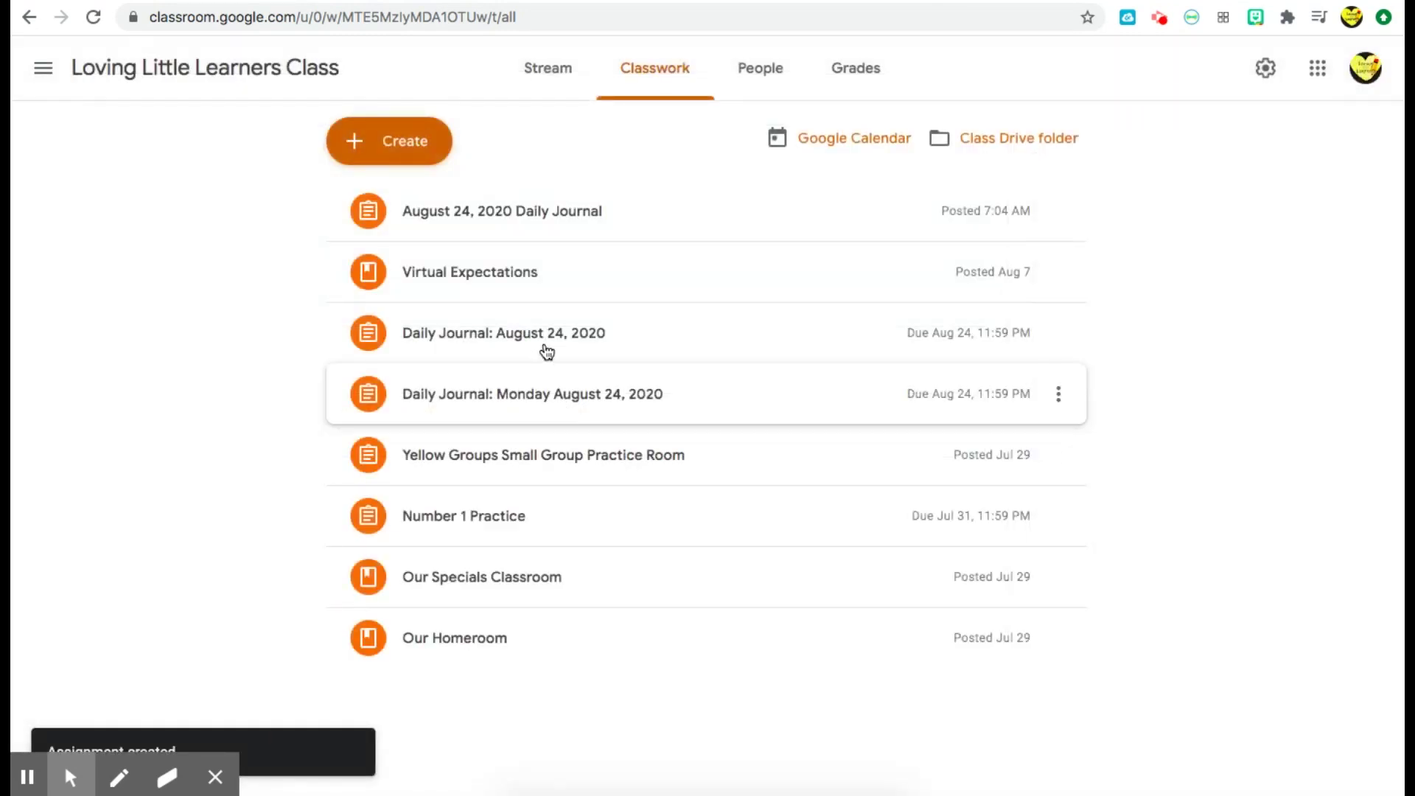
Open the journal attached to the posted assignment and check the Meet the Teacher slide and its Student Work arrow's link.
left_click(519, 229)
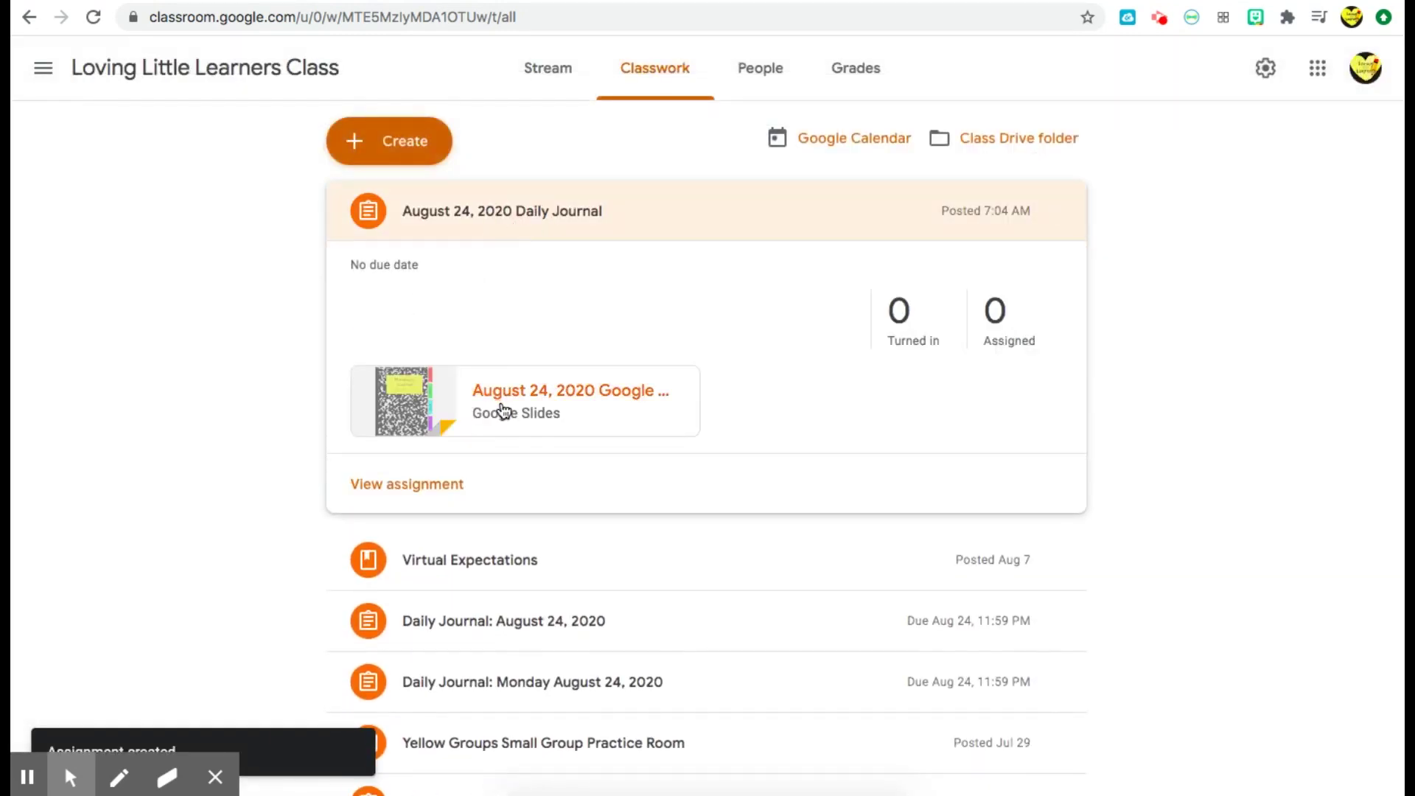
left_click(499, 409)
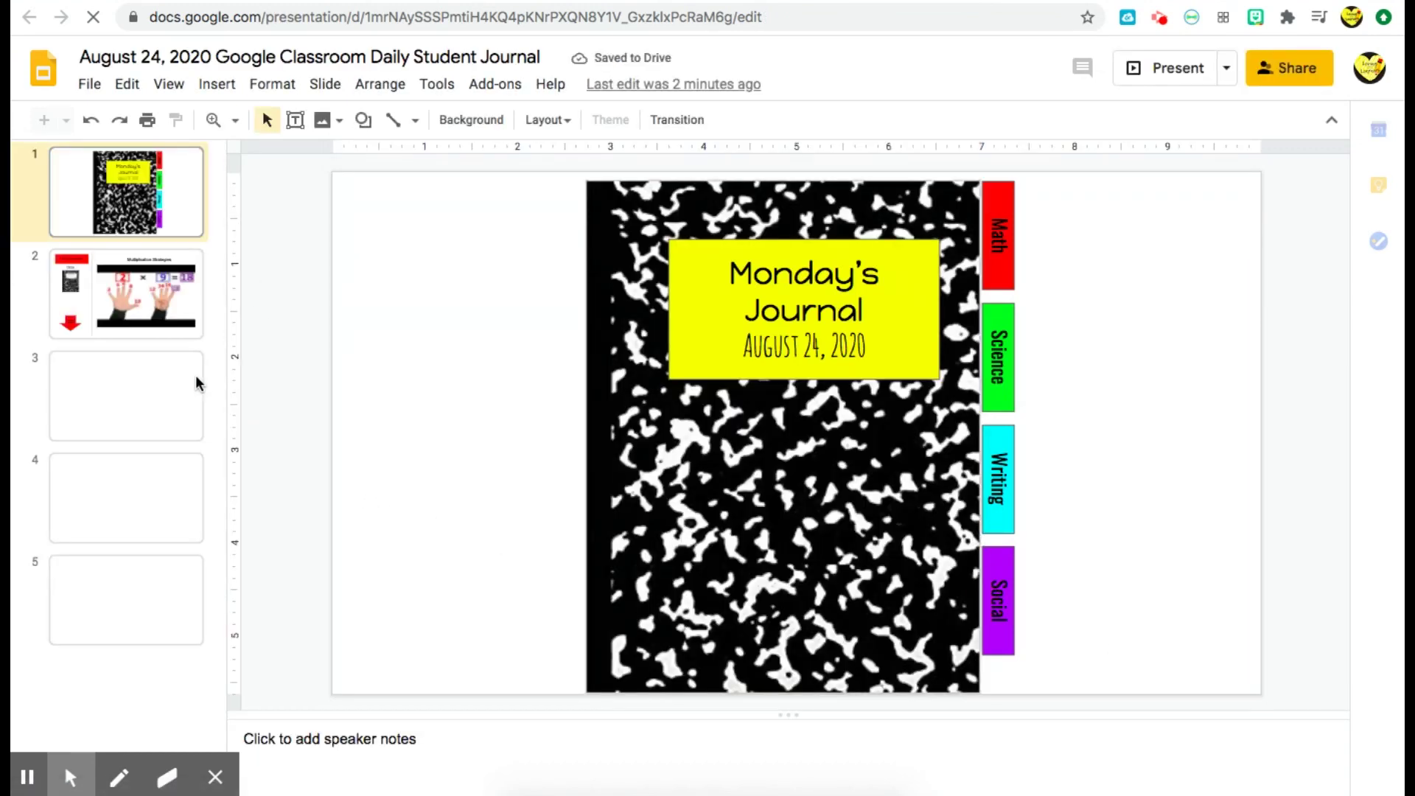
scroll(193, 398, "down", 5)
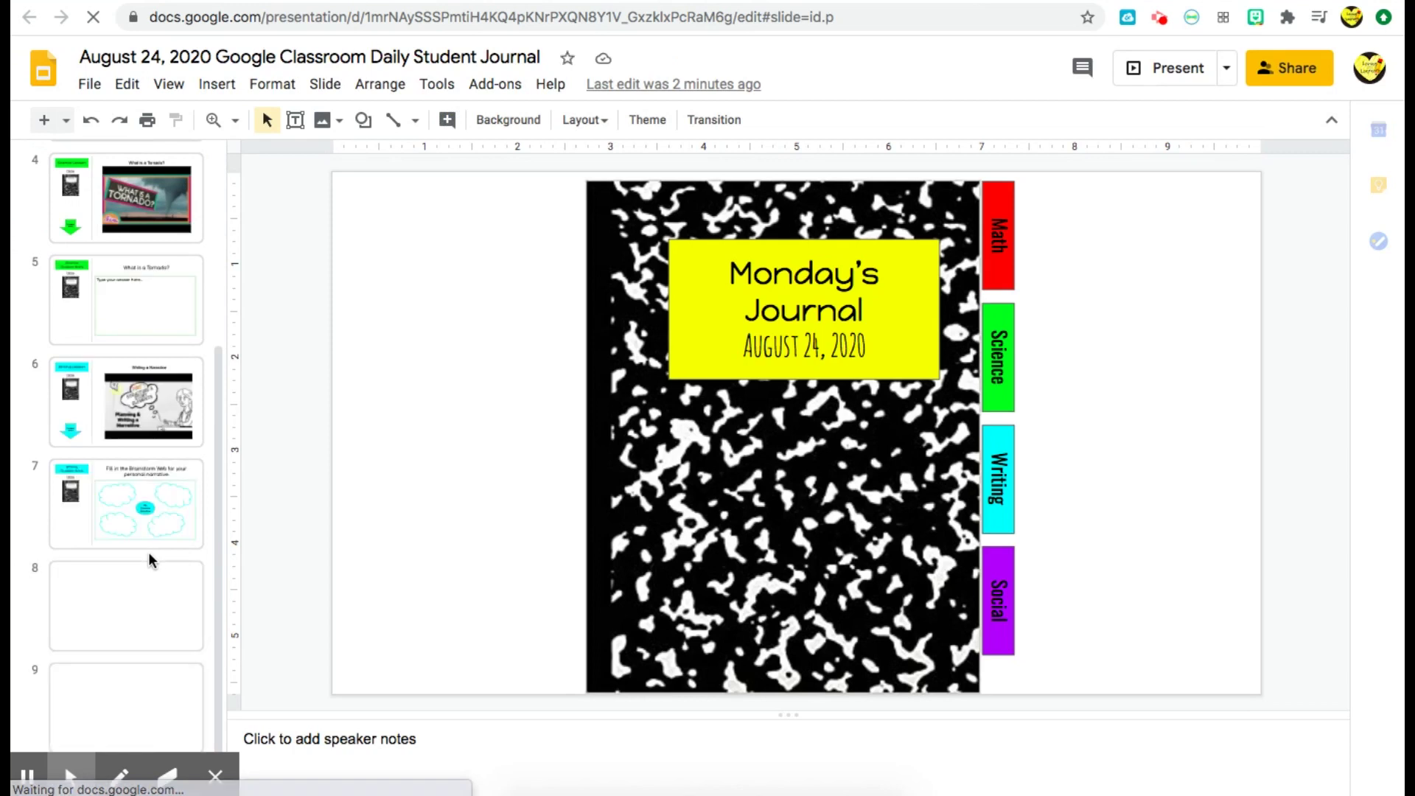
left_click(148, 566)
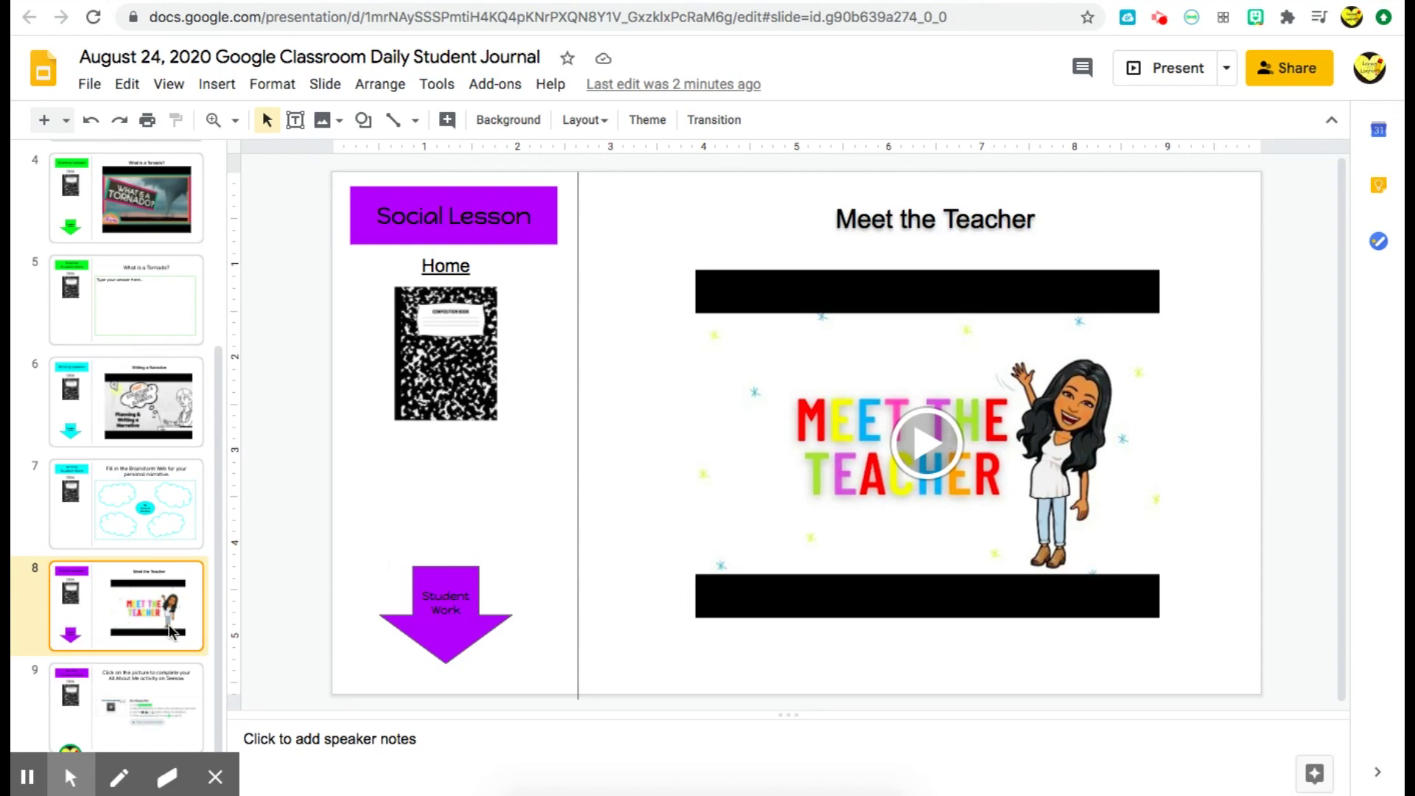
left_click(437, 609)
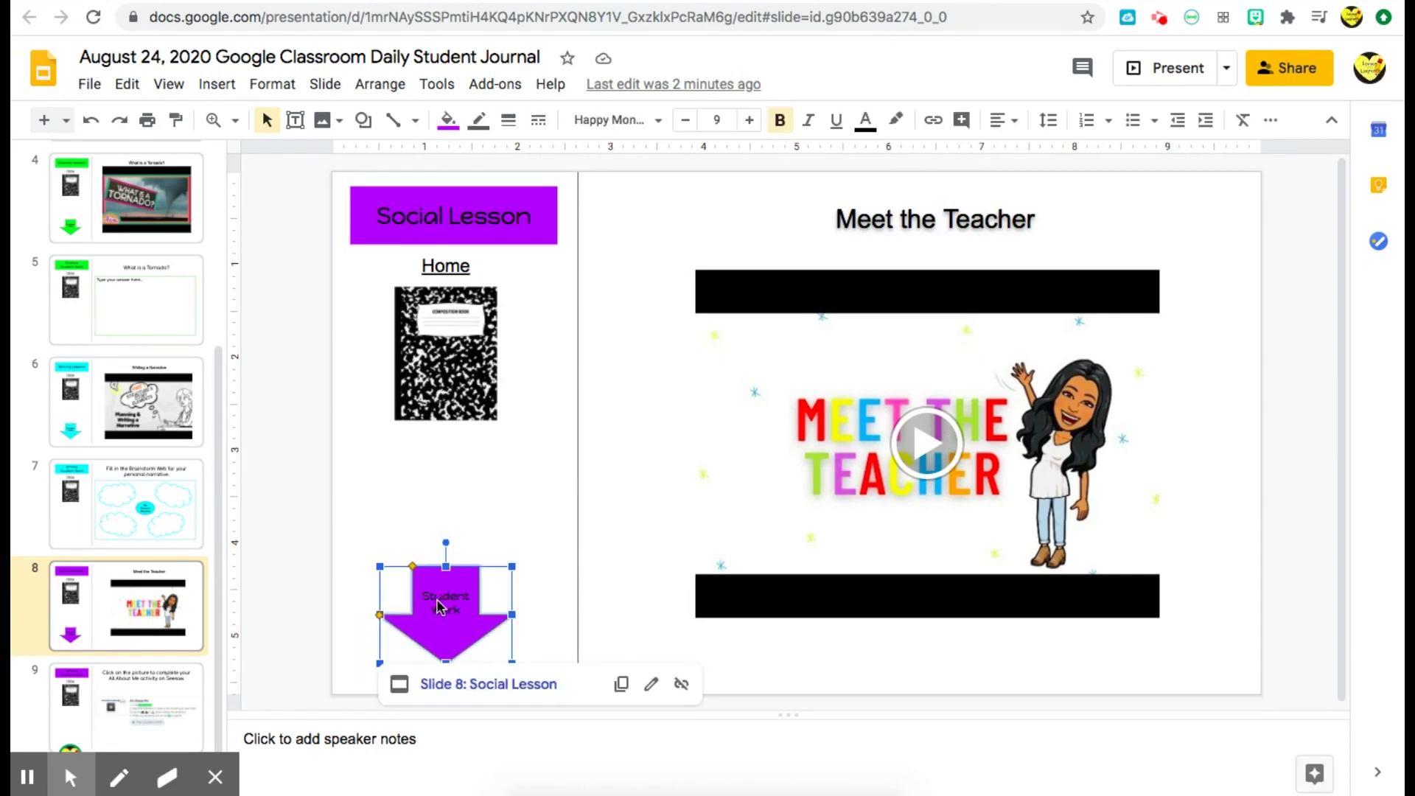
left_click(451, 684)
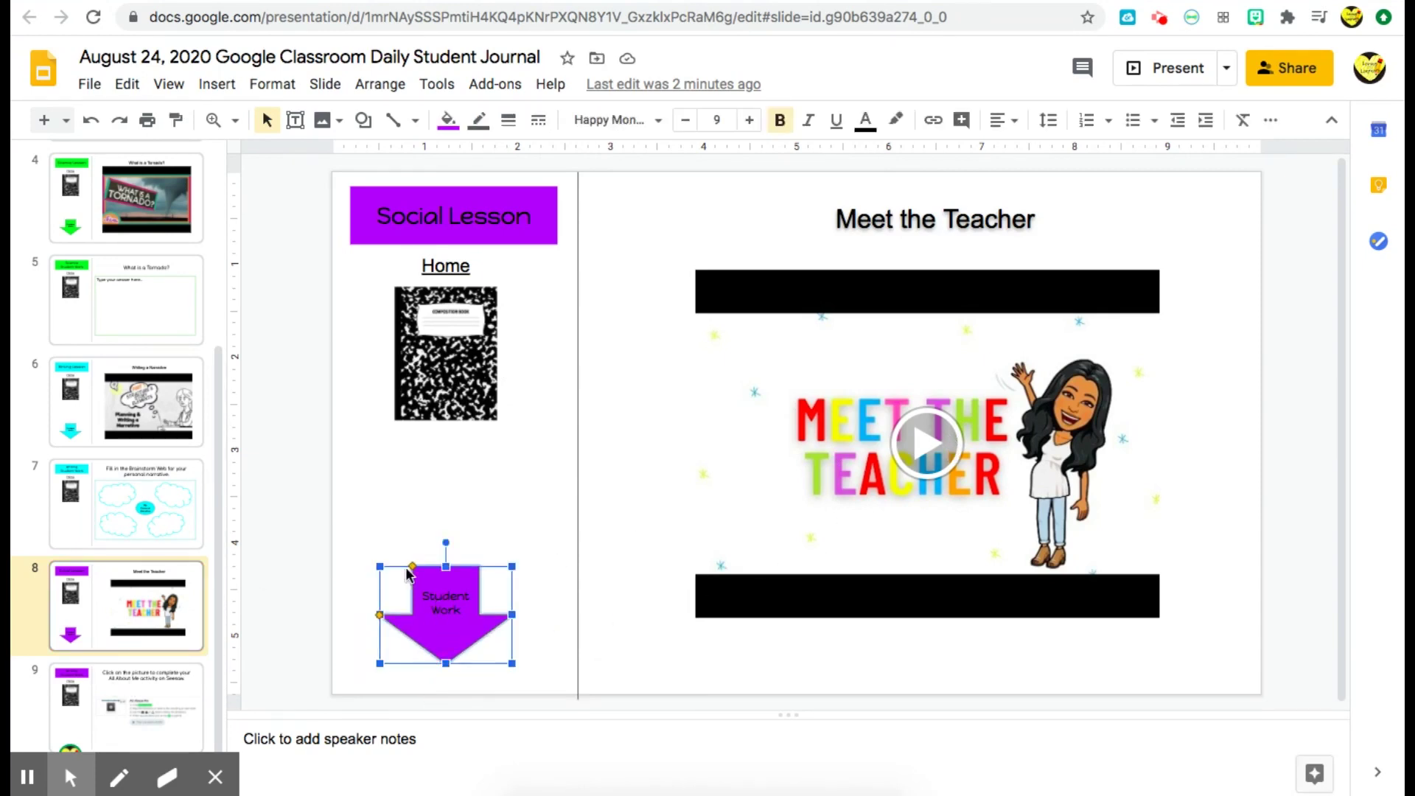
Follow the Student Work arrow's link to the next slide and check the link on the All About Me picture.
left_click(444, 601)
left_click(482, 637)
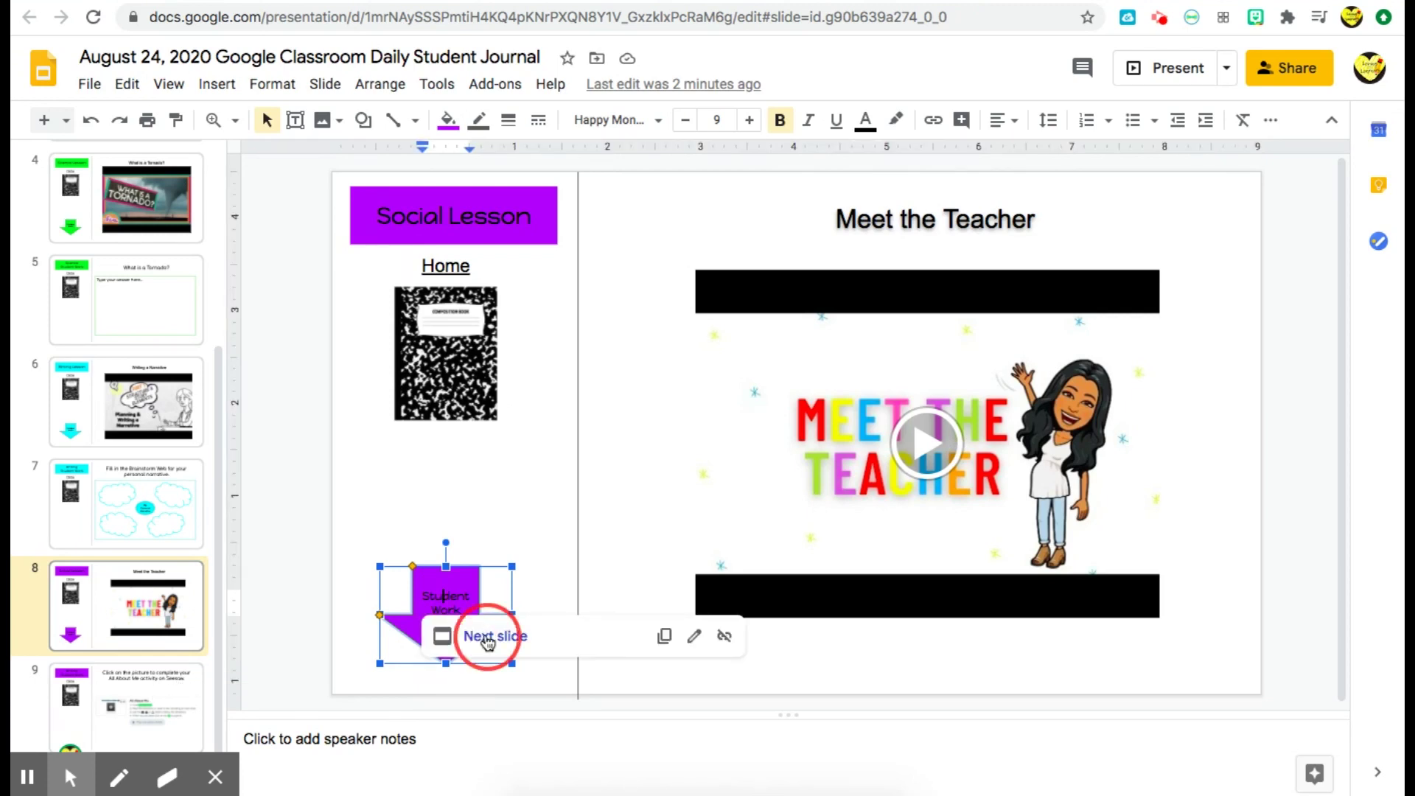
left_click(984, 409)
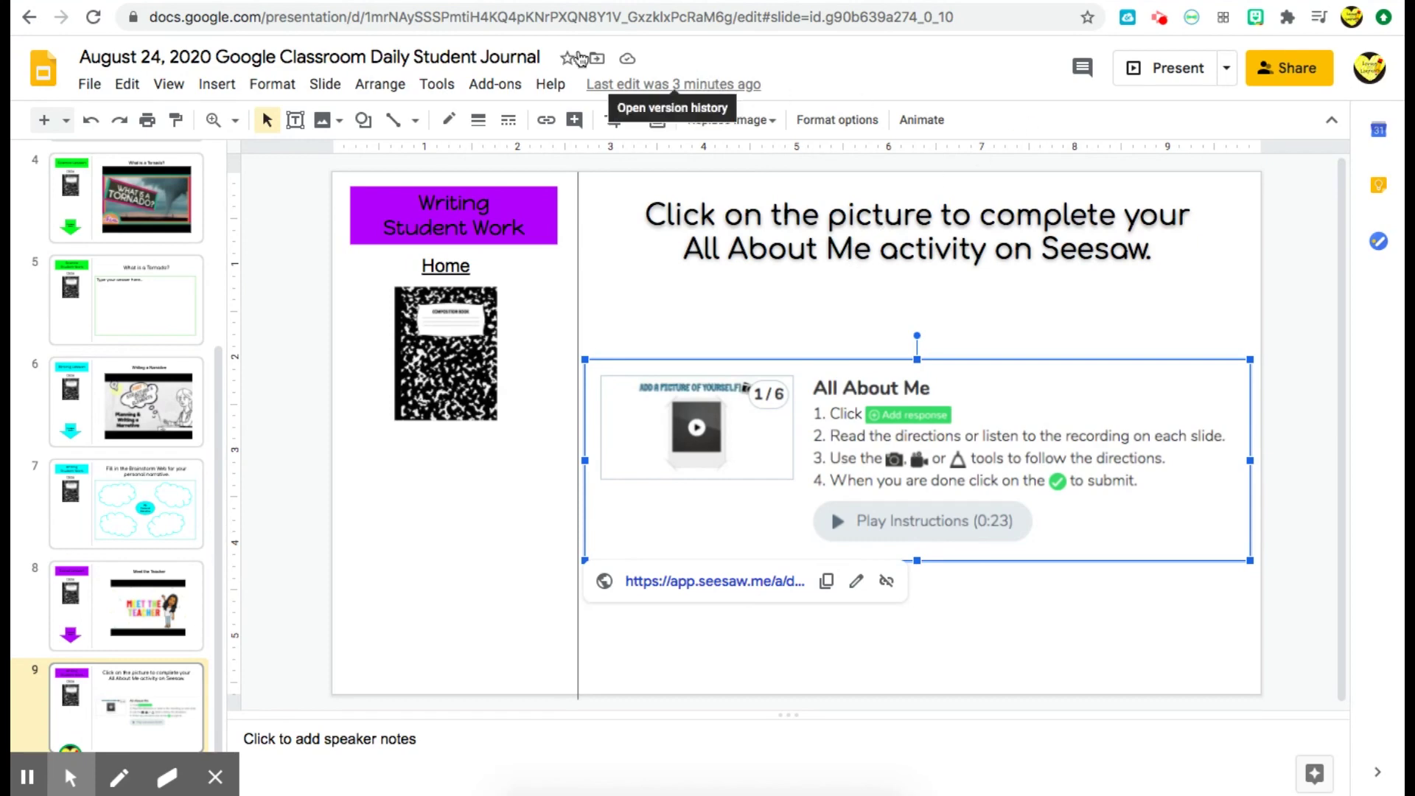
Switch to Seesaw and start a new activity in My Library.
left_click(239, 0)
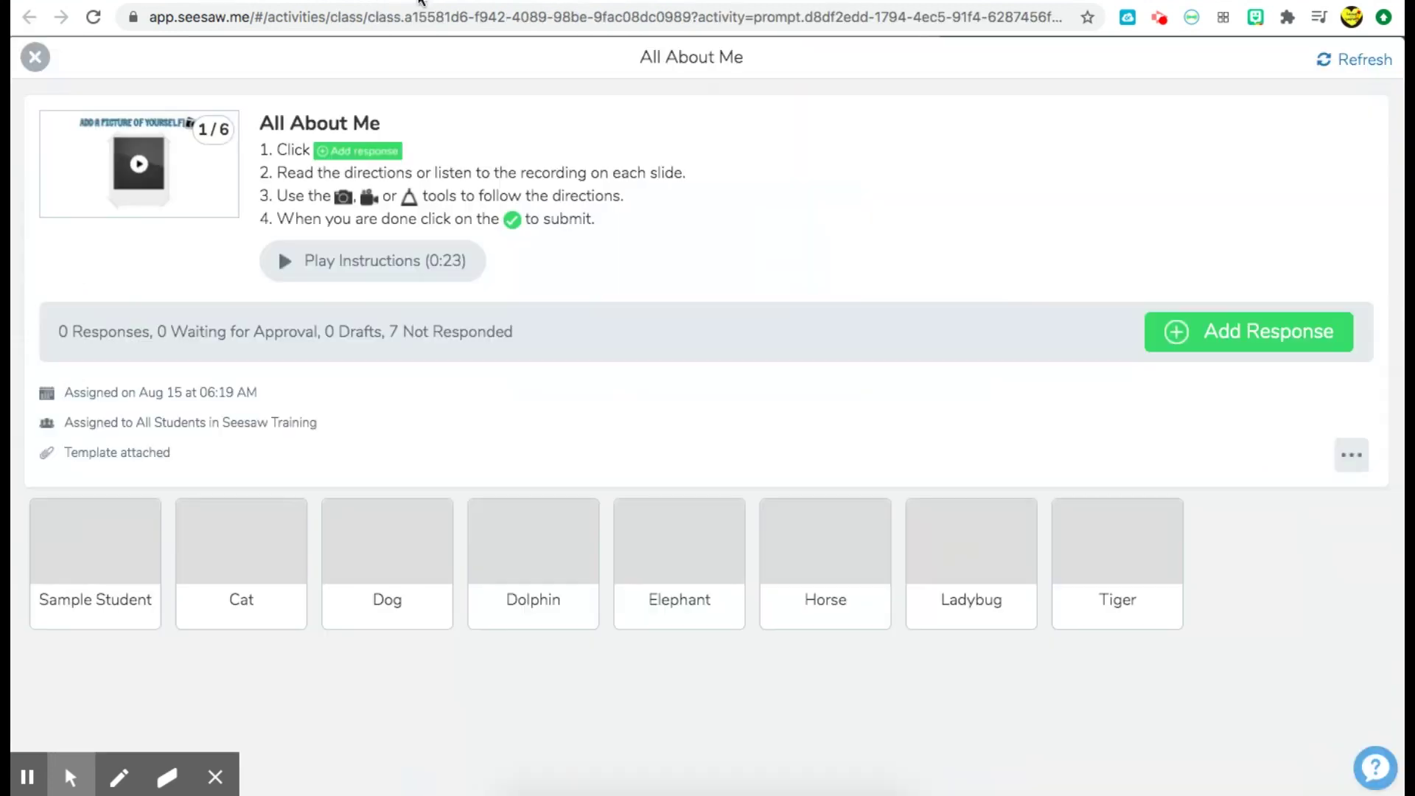
left_click(422, 1)
left_click(461, 0)
left_click(445, 98)
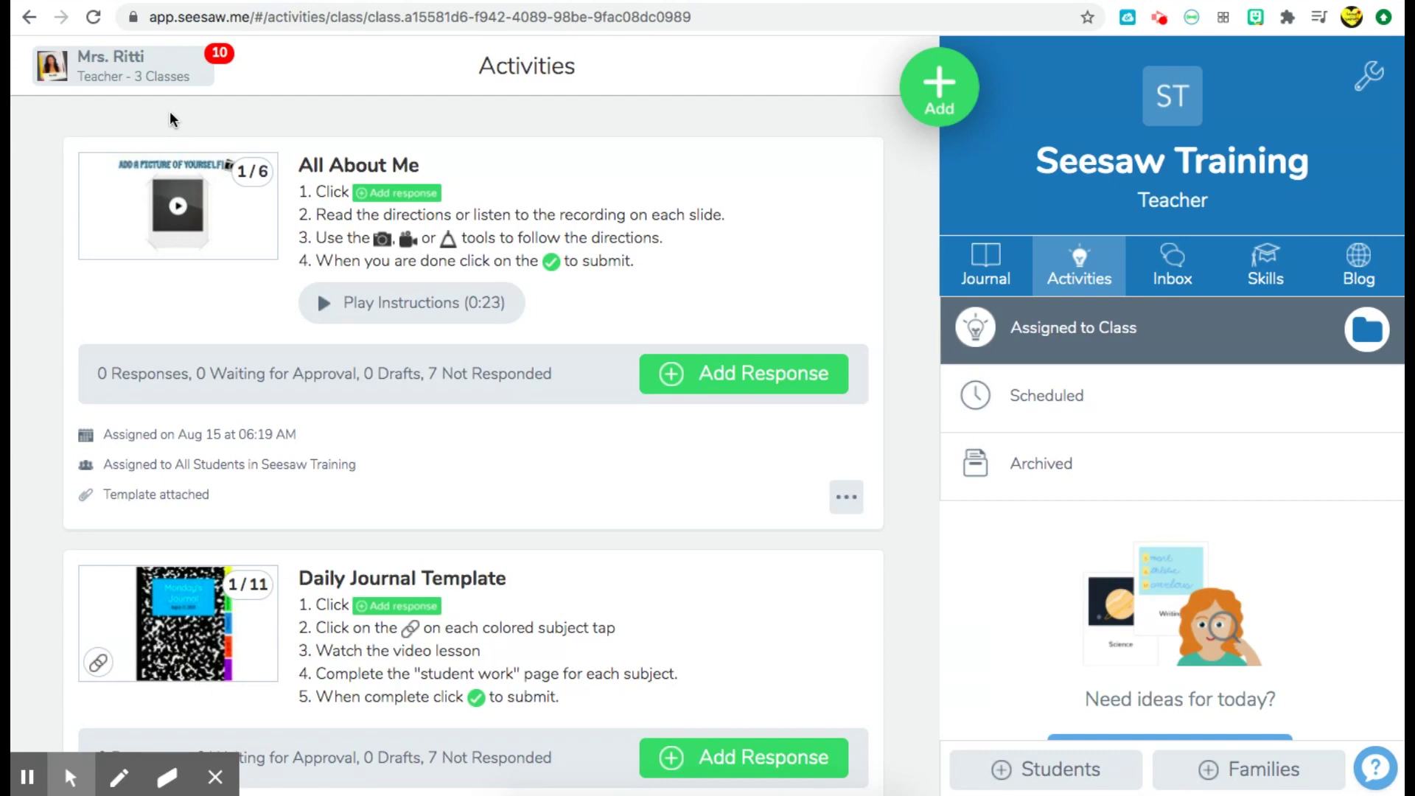
left_click(949, 89)
left_click(778, 177)
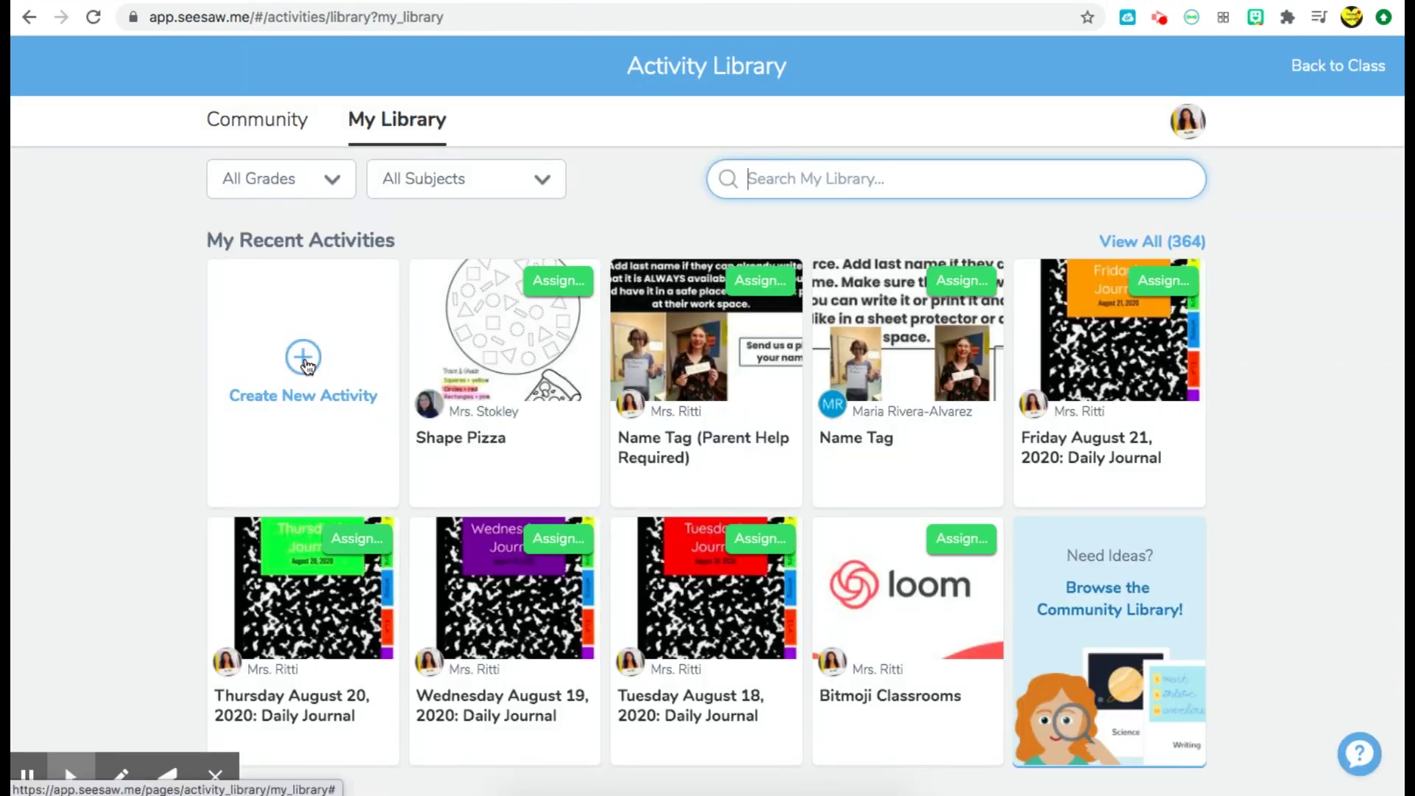
left_click(305, 360)
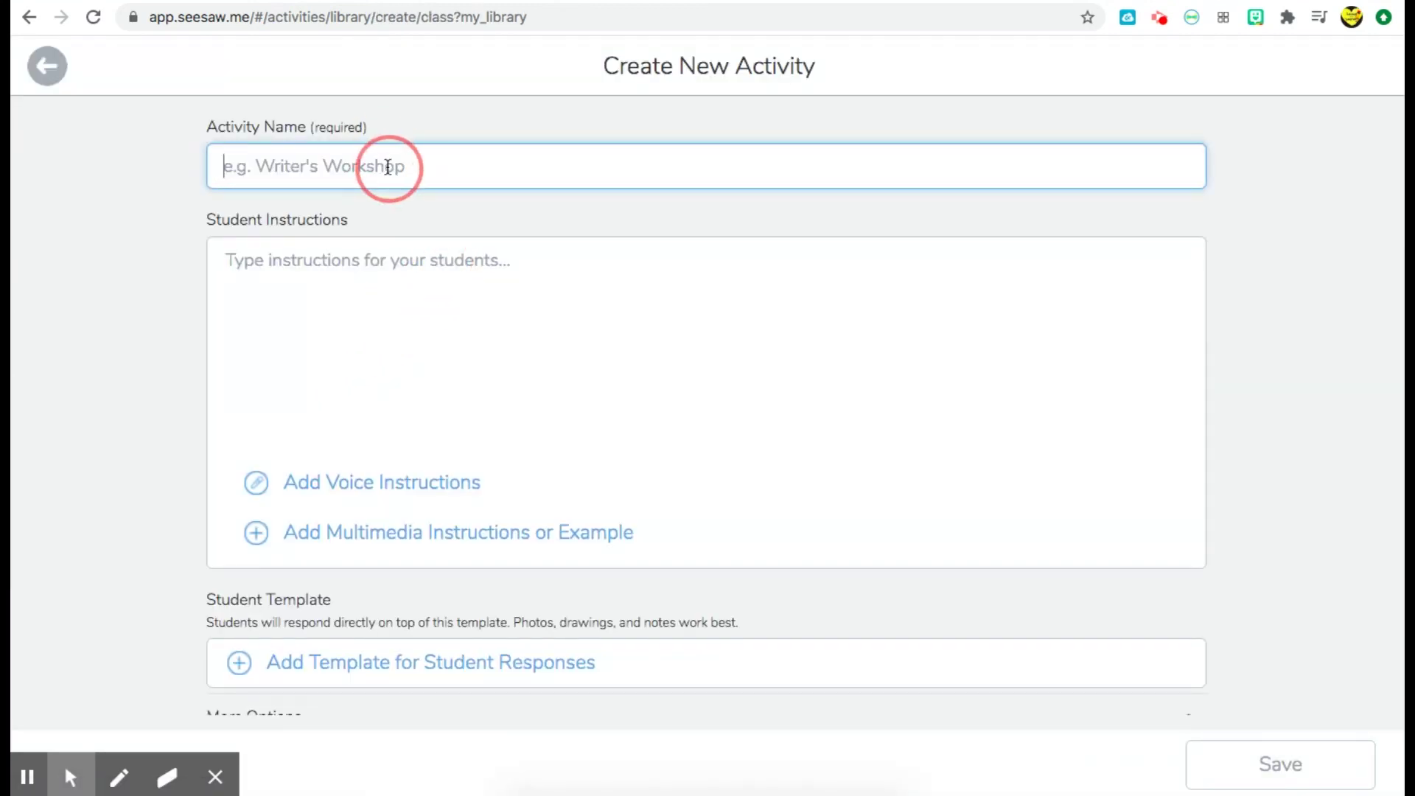
Name the activity Weather Web and enter "1. Click :add:" as the first line of the student instructions.
type("Weather Web")
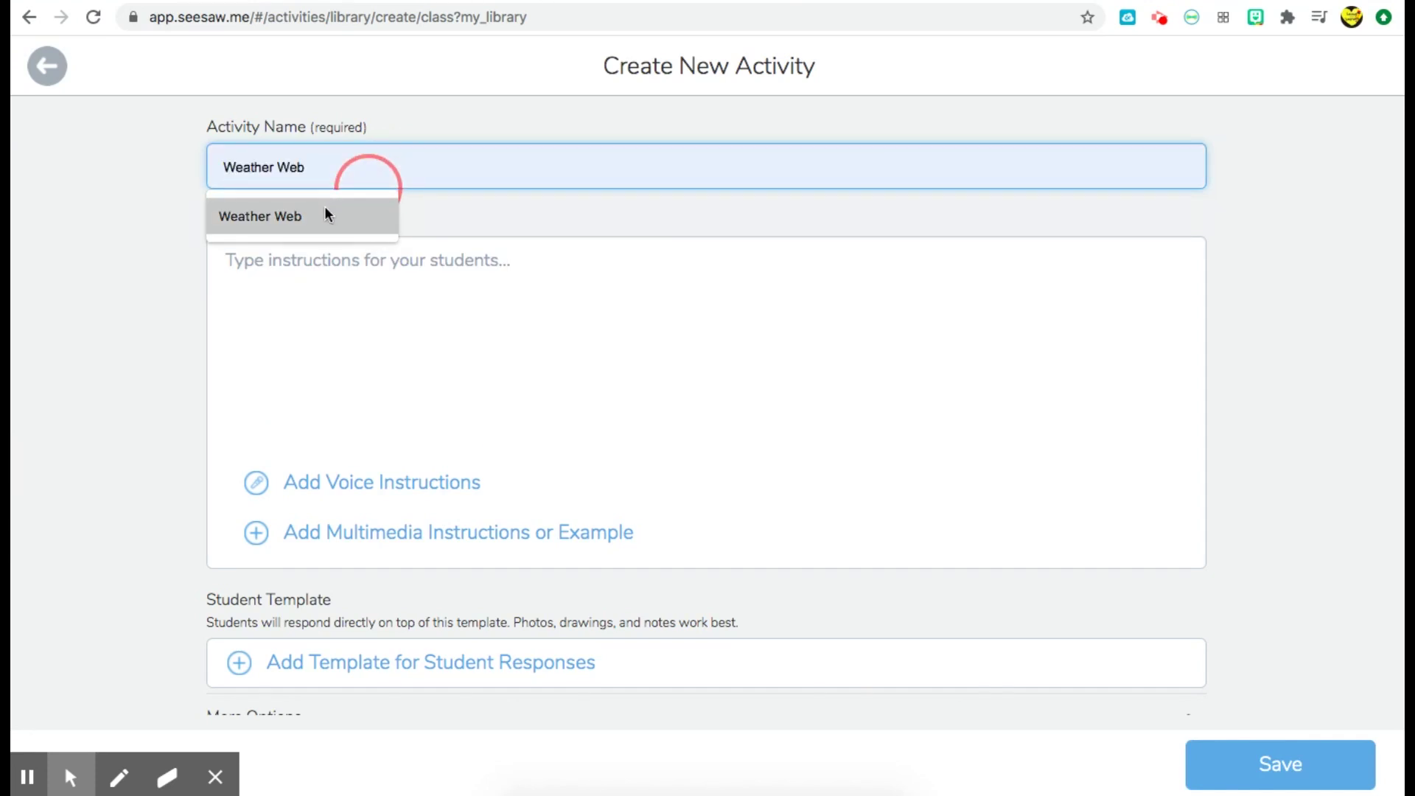
left_click(328, 220)
left_click(334, 265)
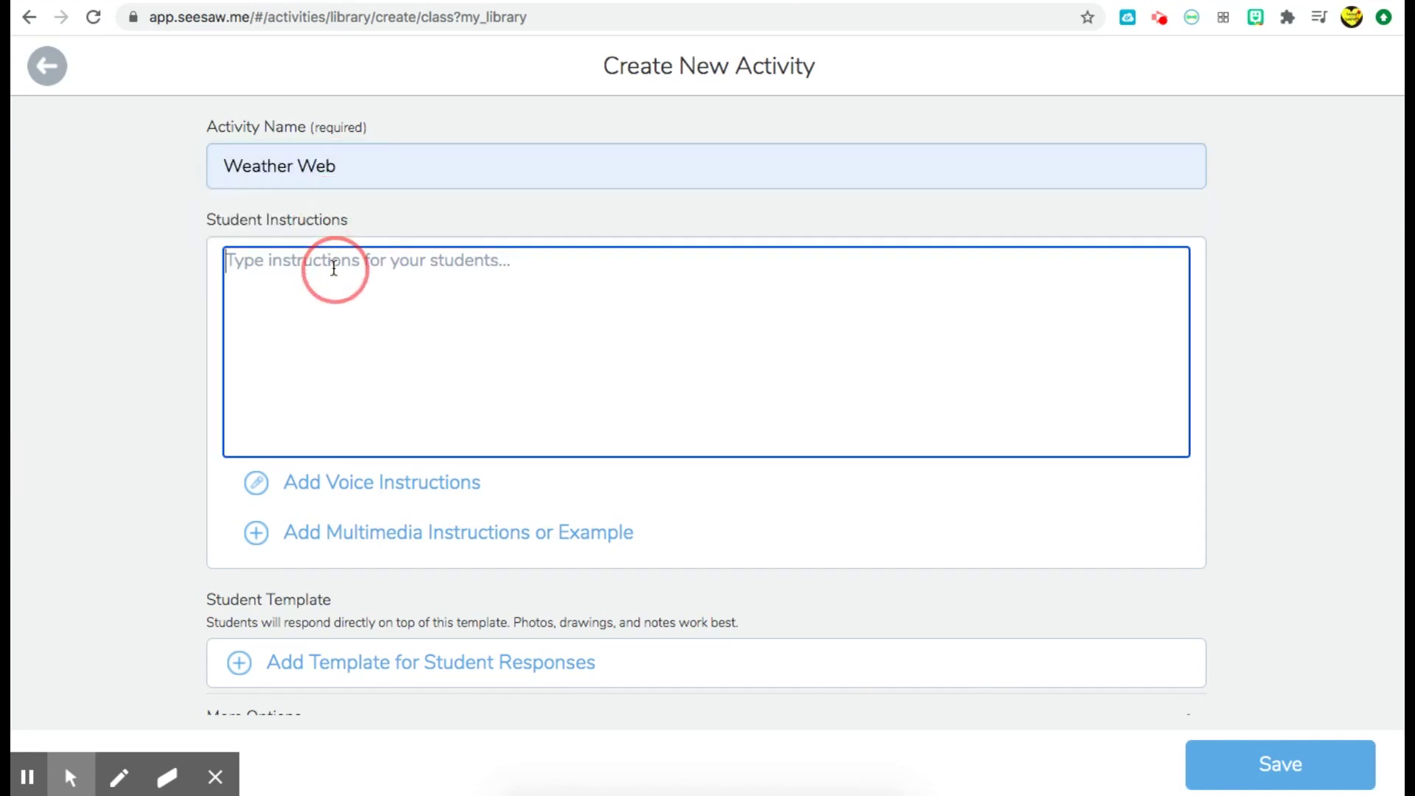
type("1. Click :add:")
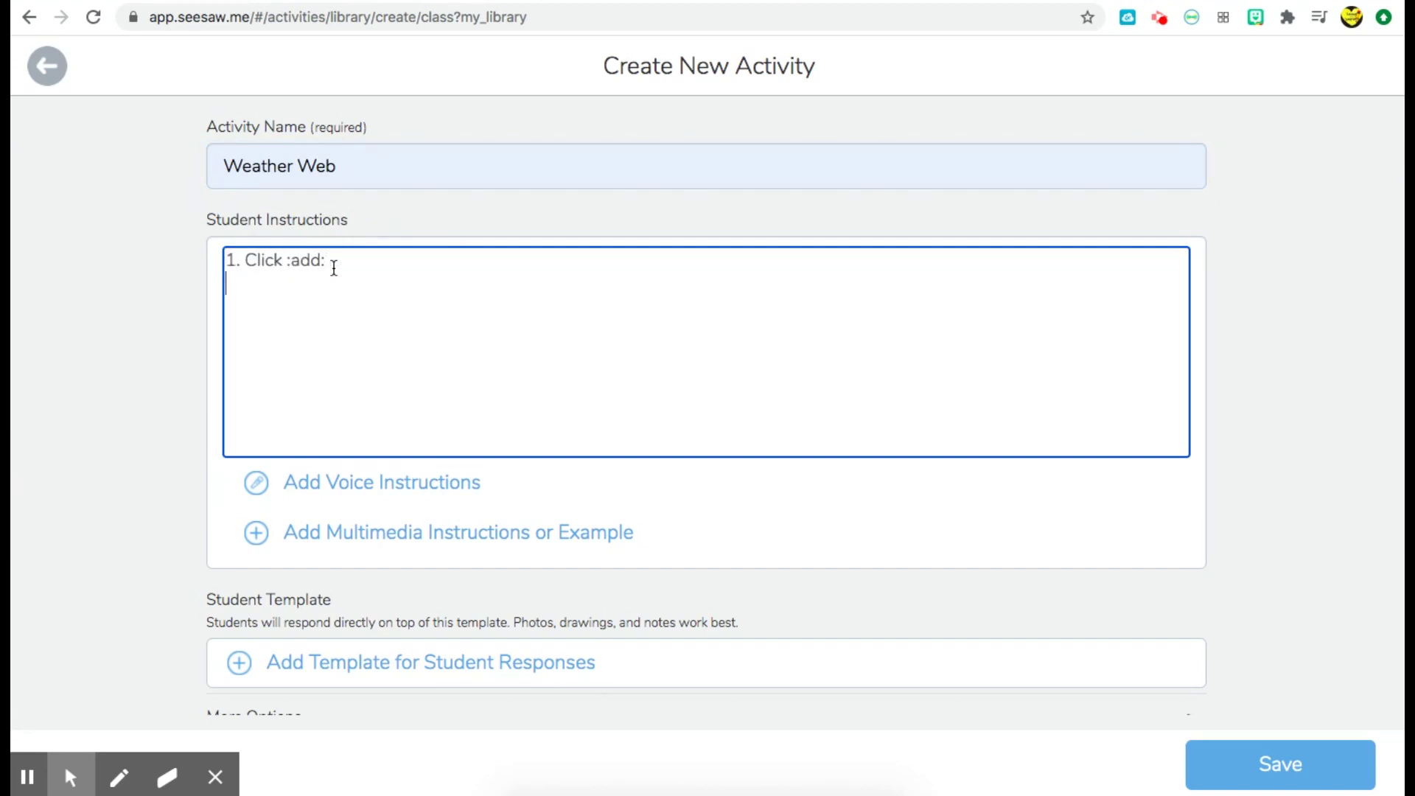
Start a drawing as the student response template and upload the blank bubble web JPG from the Desktop into it.
scroll(465, 449, "down", 2)
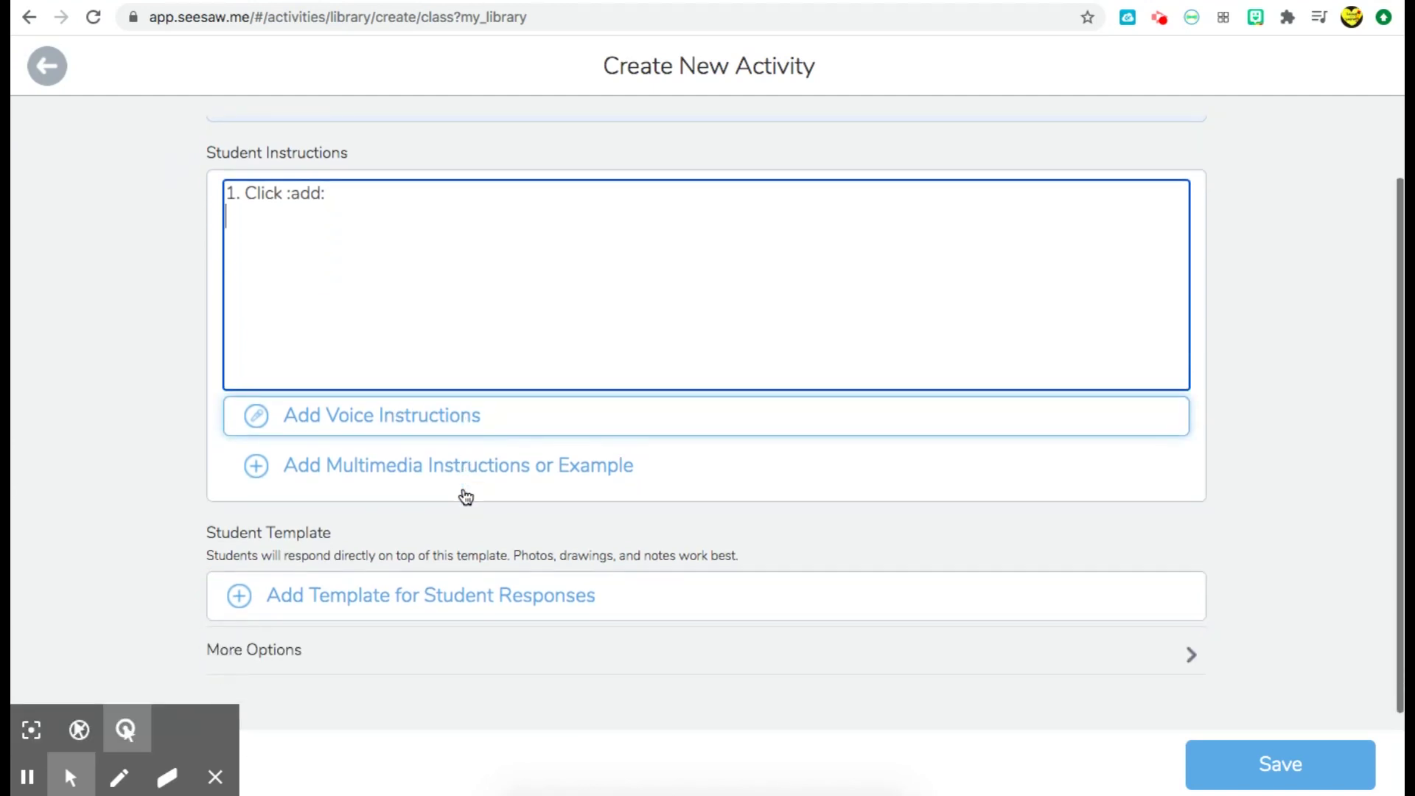
left_click(365, 605)
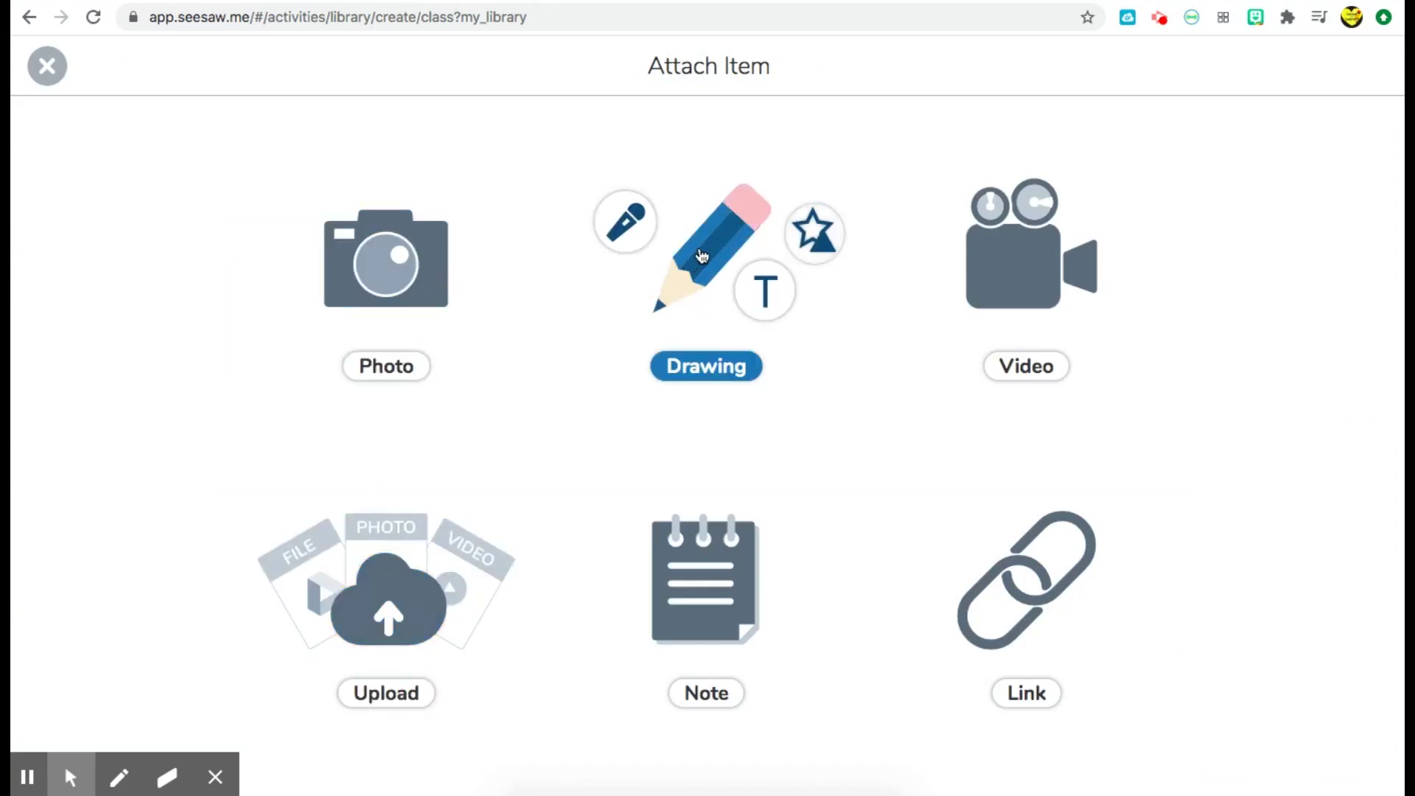
left_click(702, 256)
left_click(720, 256)
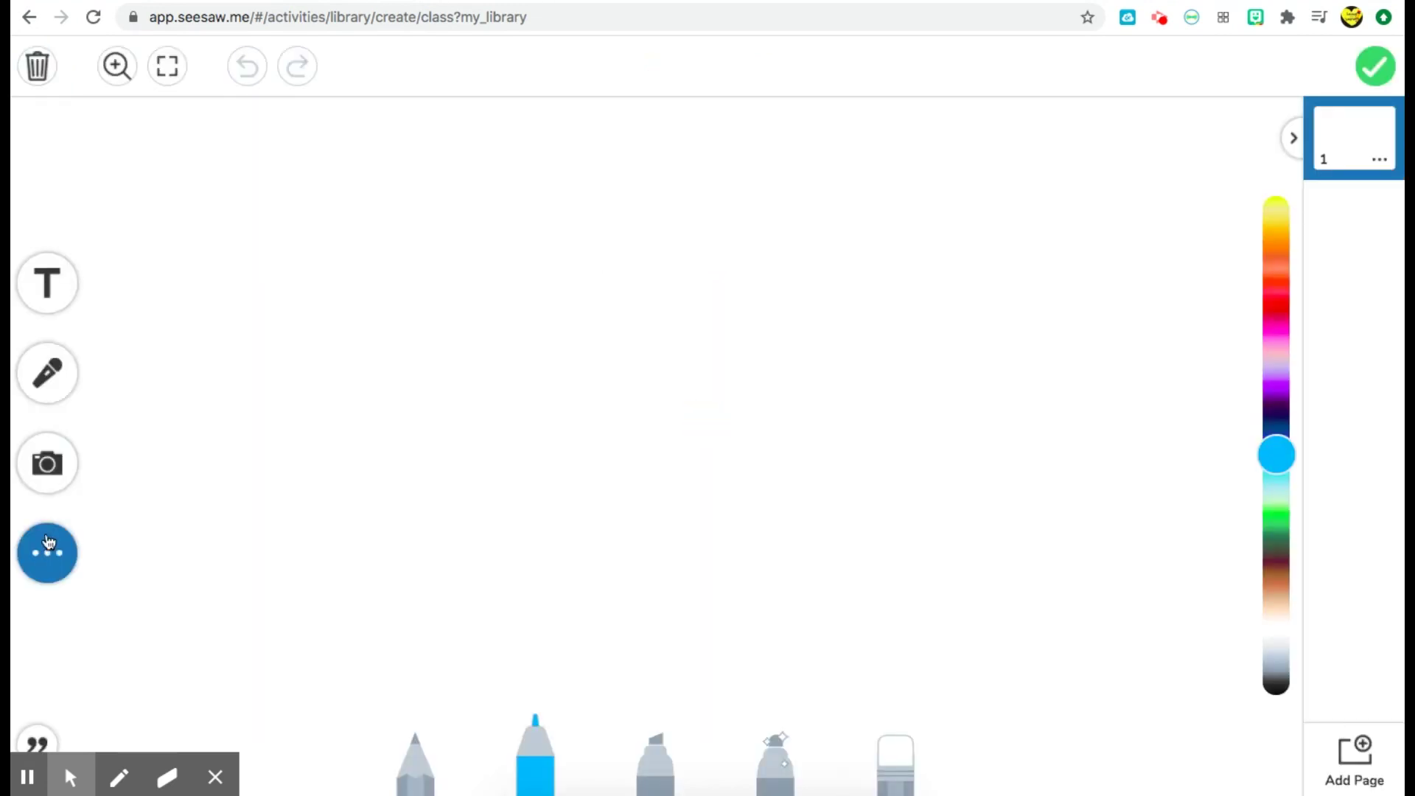
left_click(47, 465)
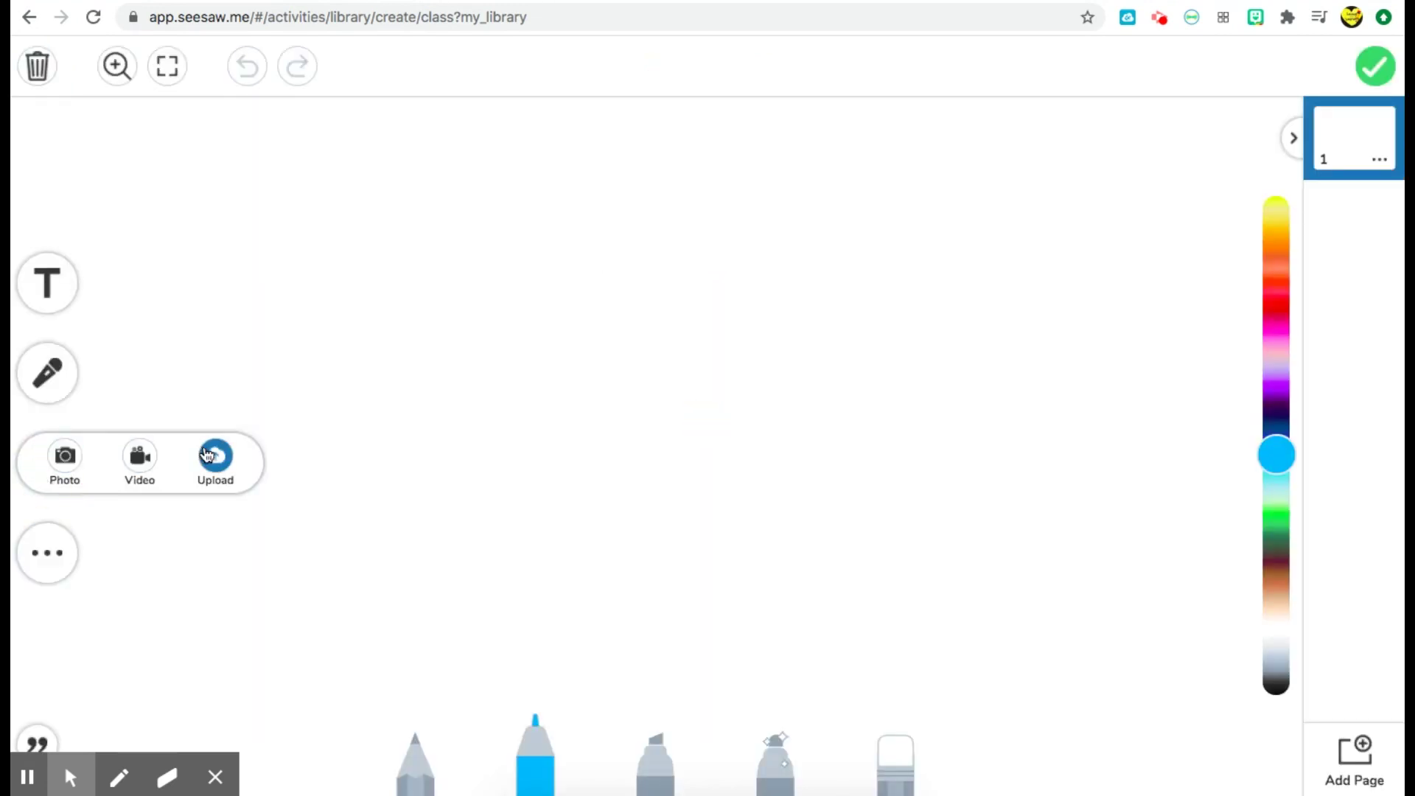
left_click(213, 457)
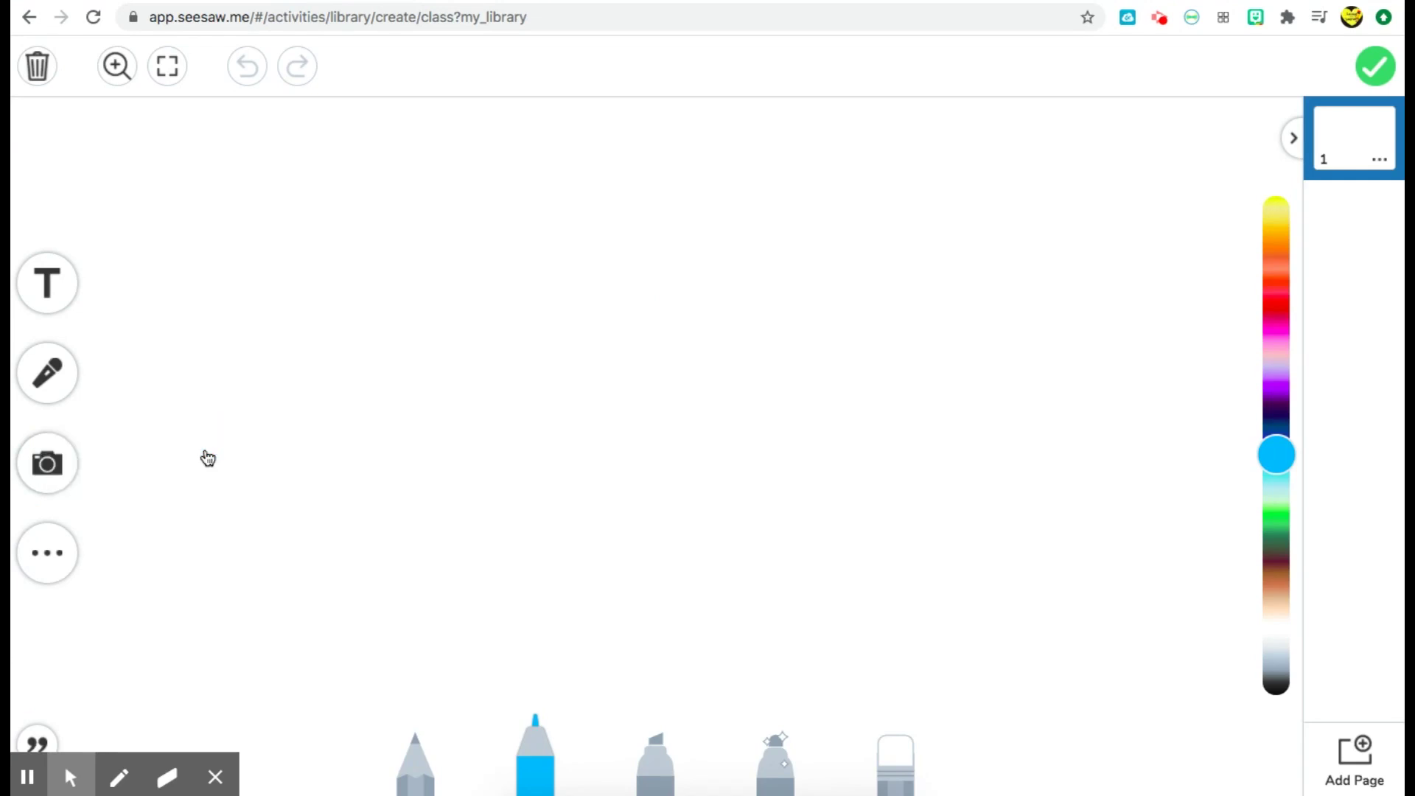
left_click(492, 146)
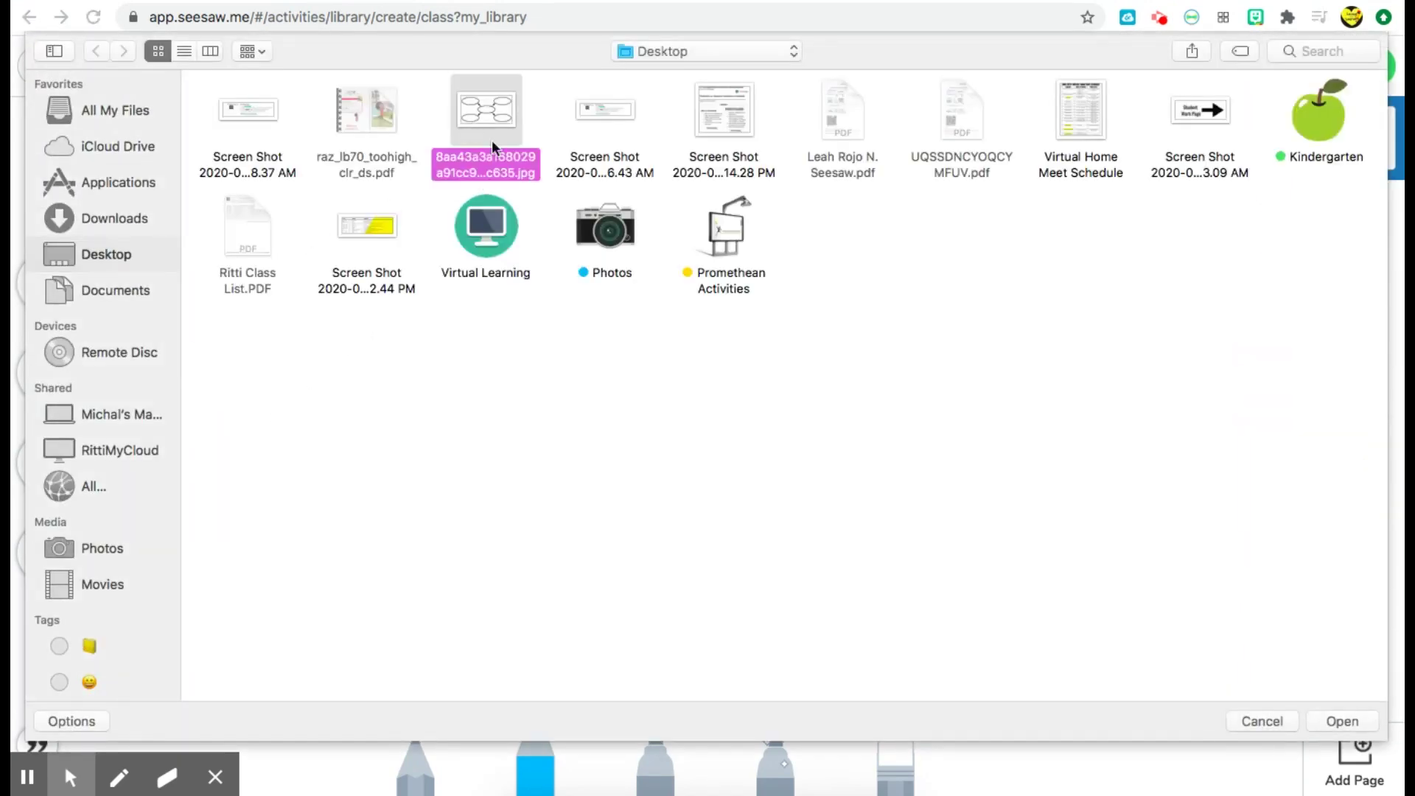
left_click(1341, 721)
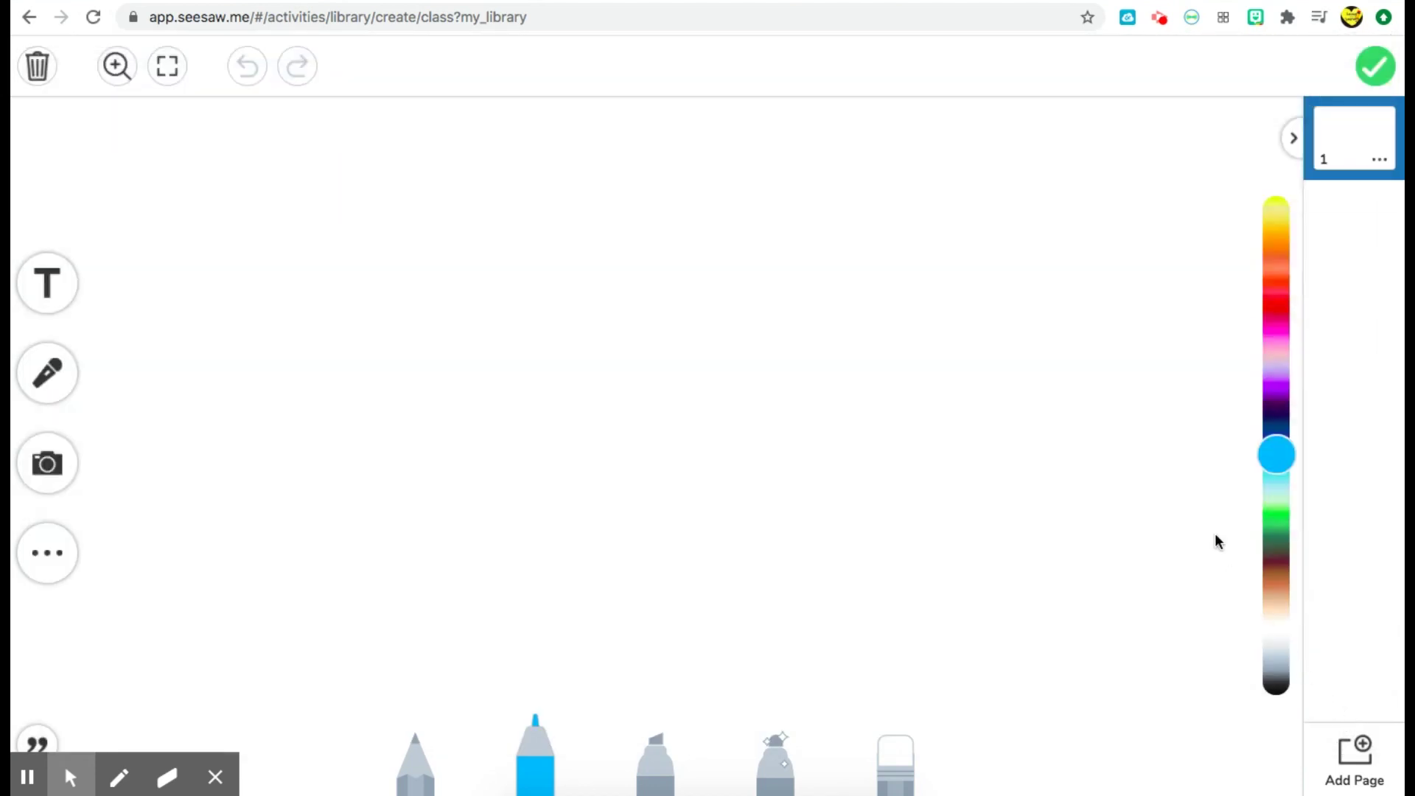
Lock the bubble web image in place on the template page.
left_click_drag(1055, 357, 1088, 359)
left_click(684, 667)
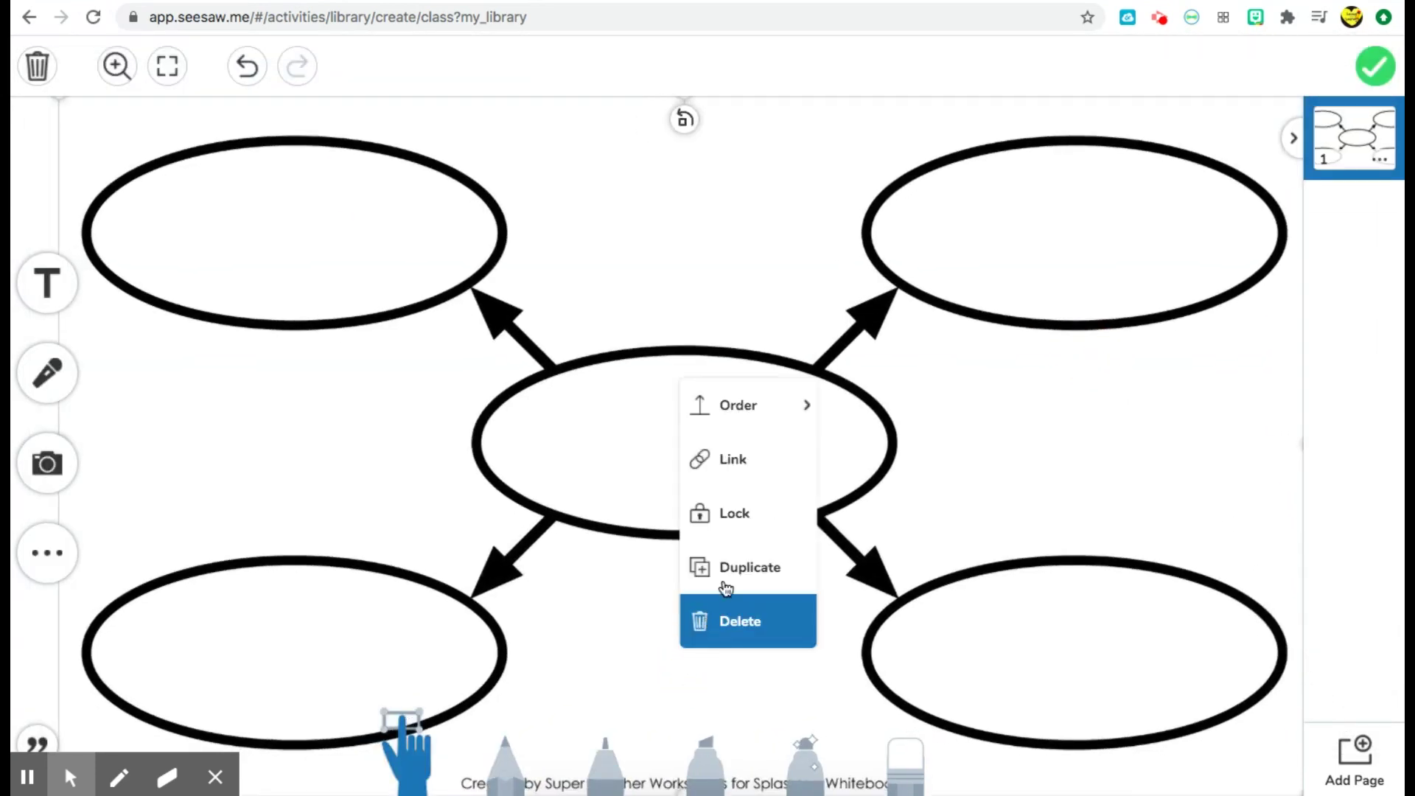
left_click(646, 622)
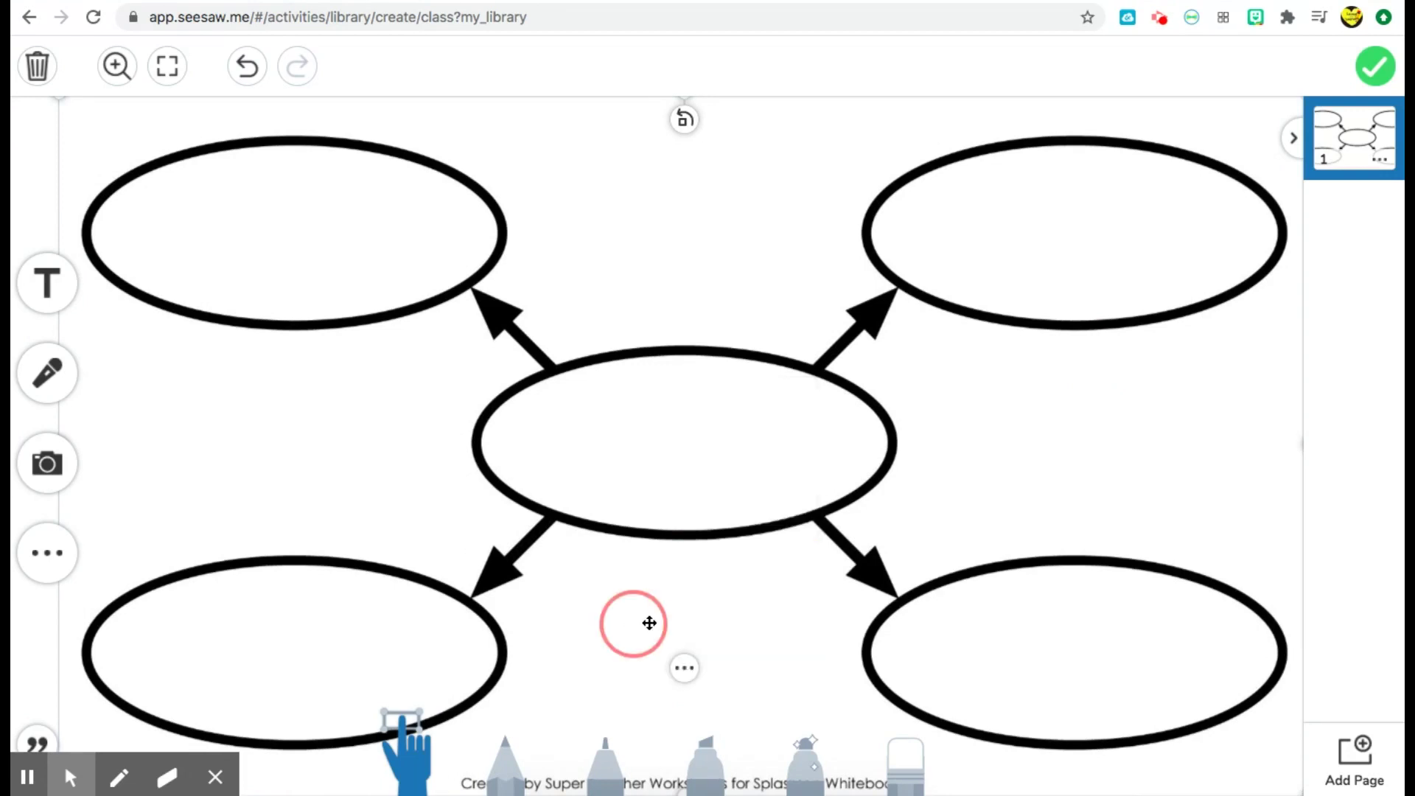
left_click(687, 665)
left_click(721, 513)
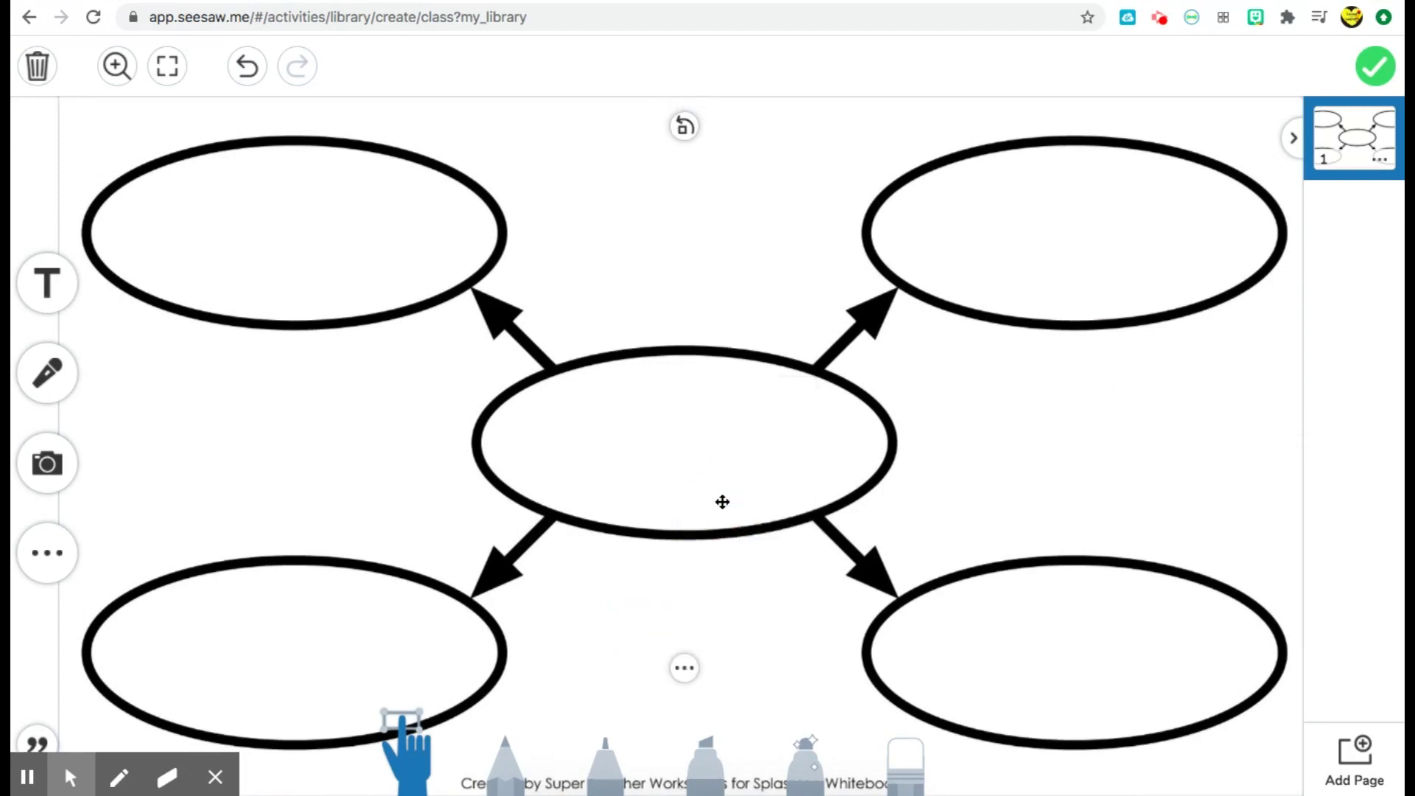
Add a text label reading "Weather" and place it inside the centre oval of the web.
left_click(47, 283)
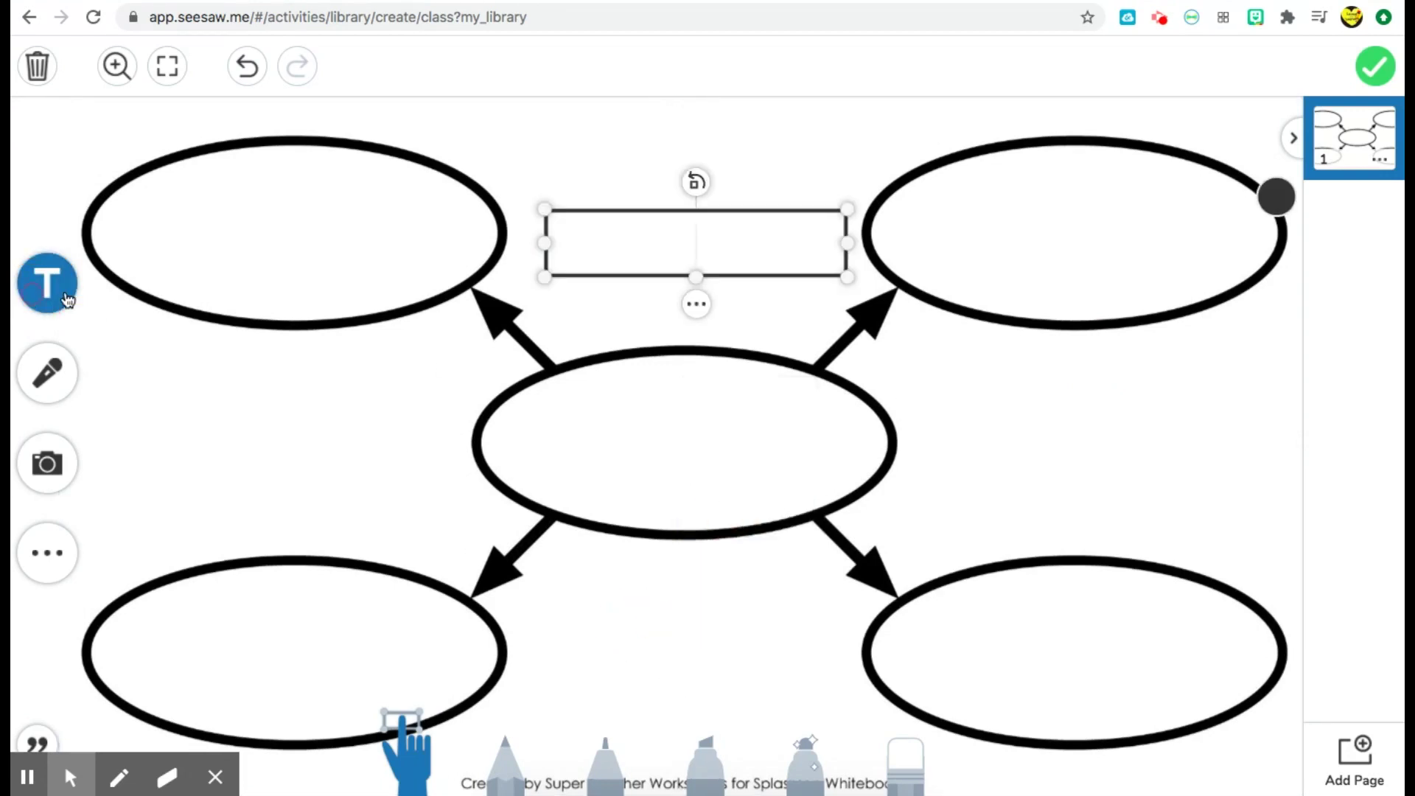
type("Weather")
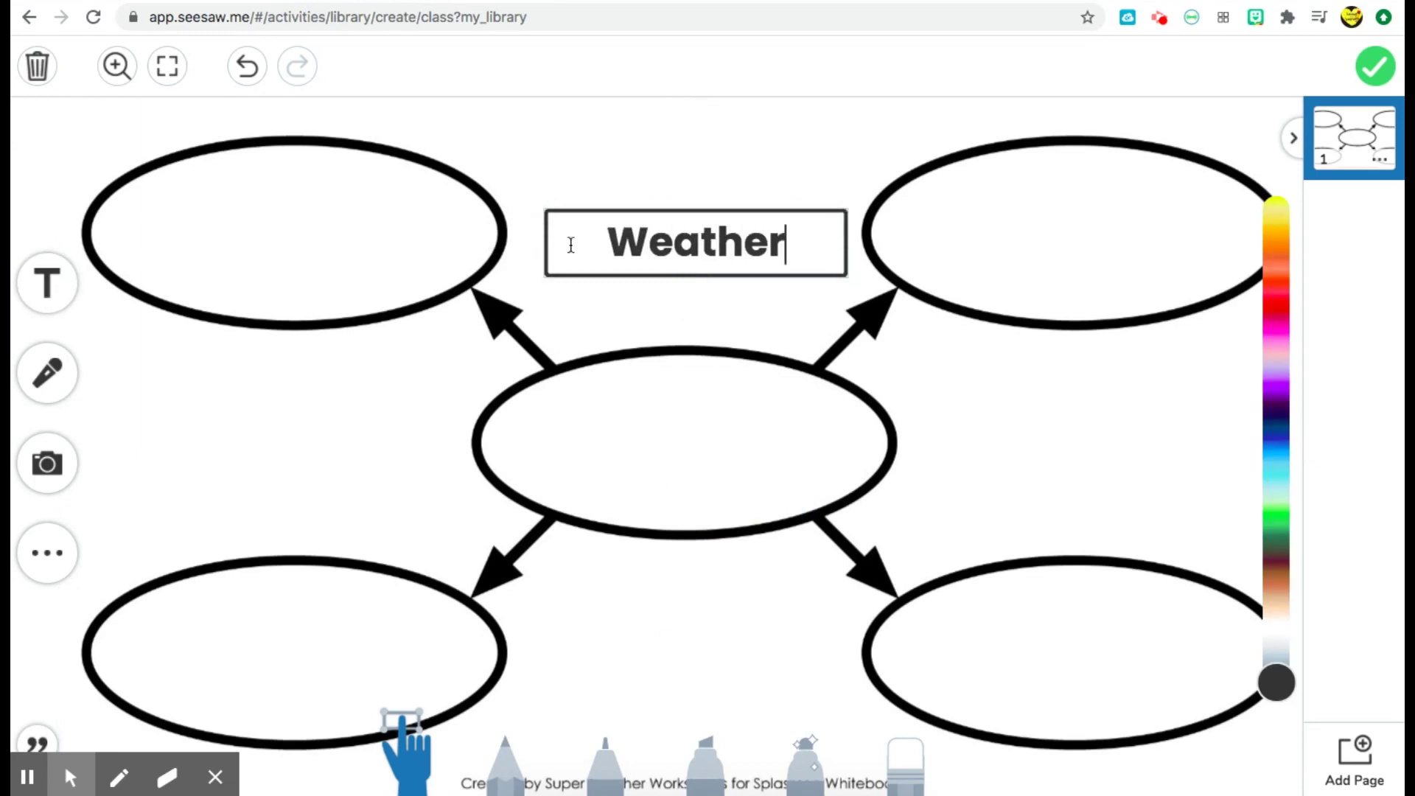
left_click(711, 274)
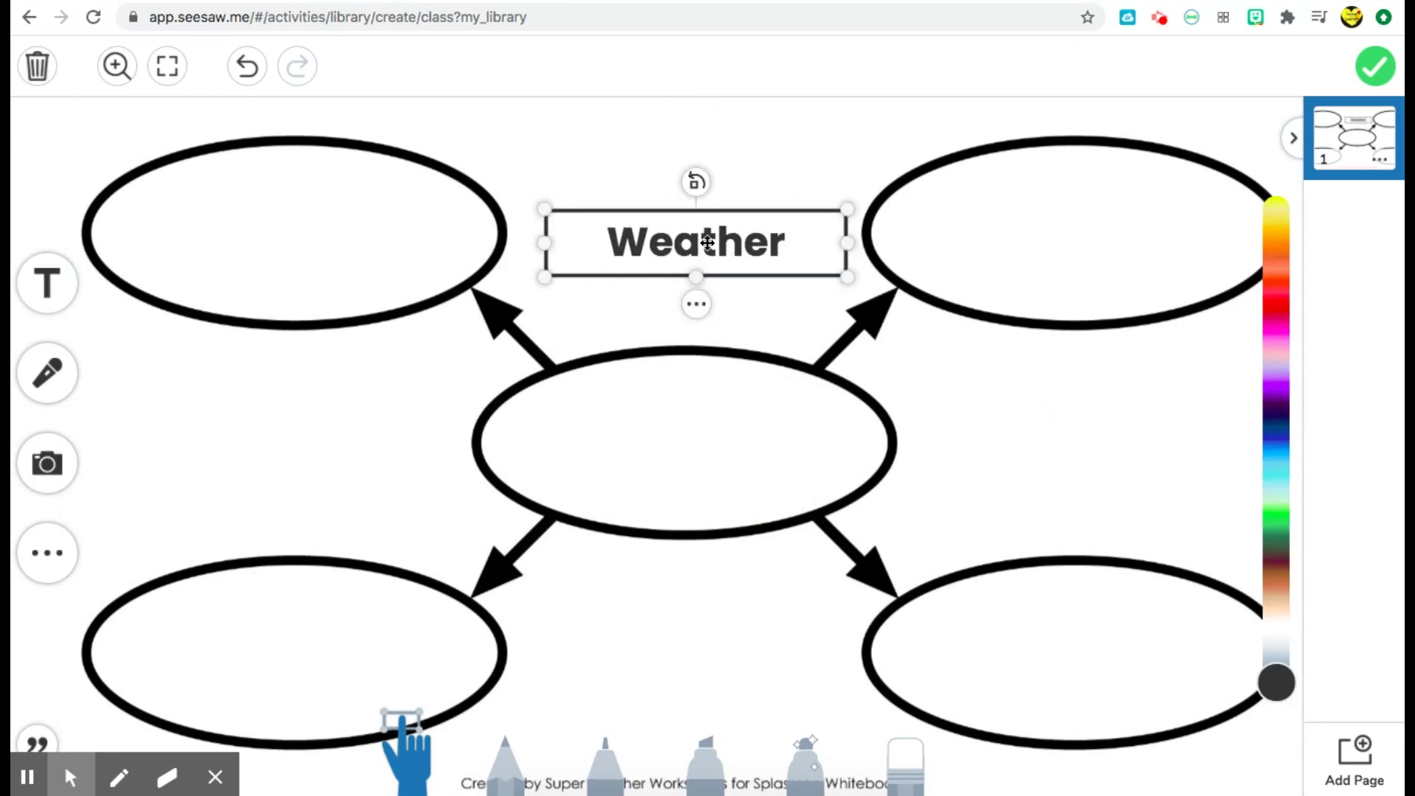
left_click_drag(711, 274, 700, 467)
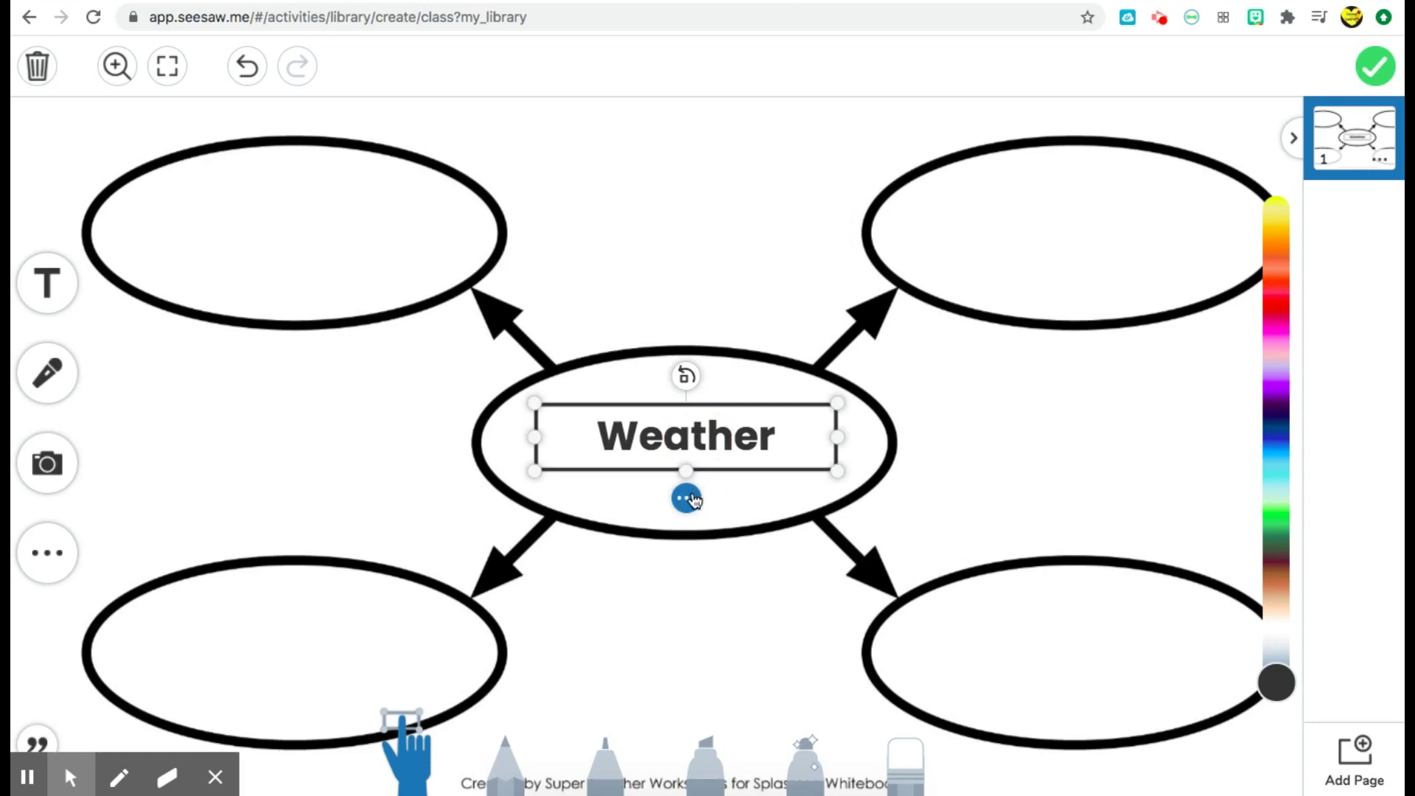
Style the Weather label as borderless black Comic text and enlarge it.
left_click(693, 495)
left_click(784, 197)
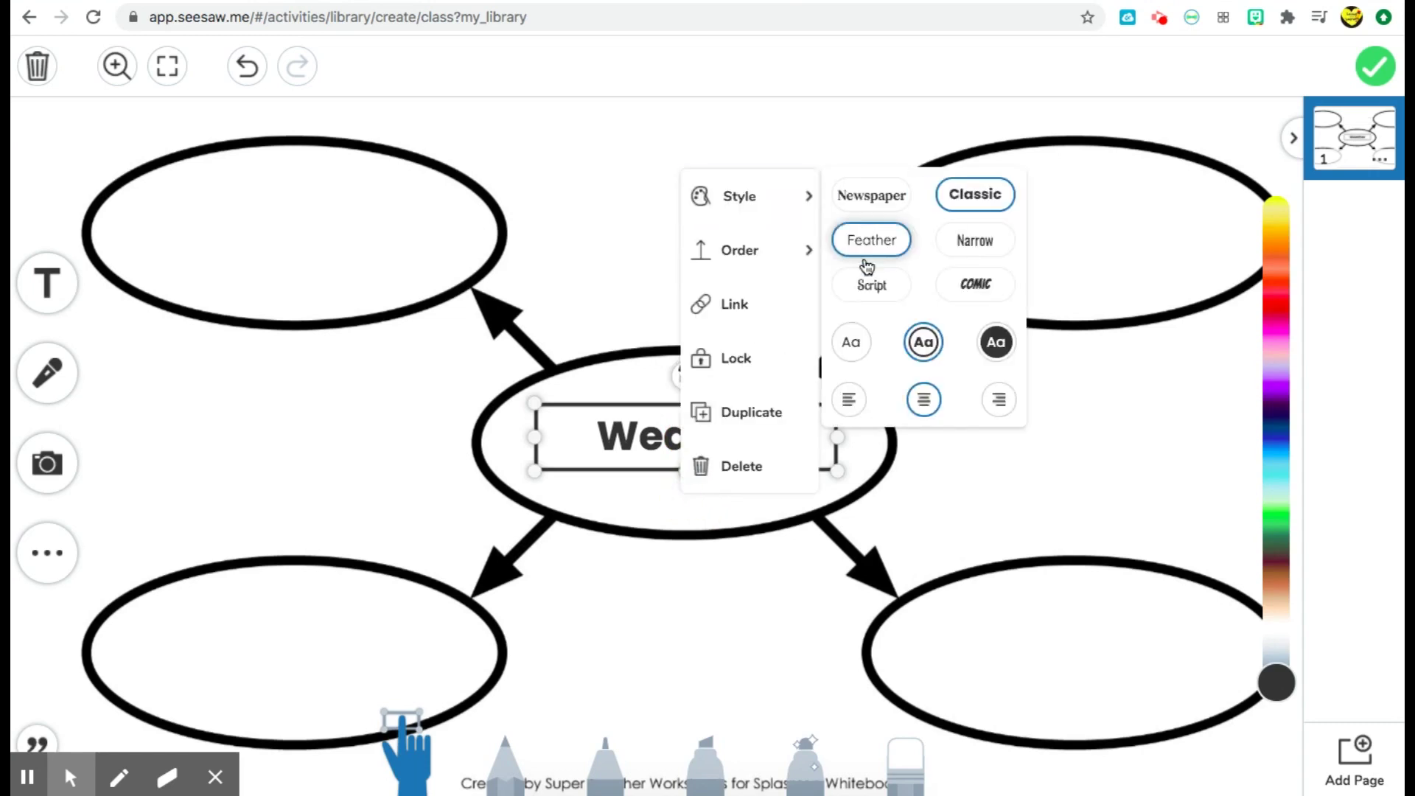
left_click(859, 345)
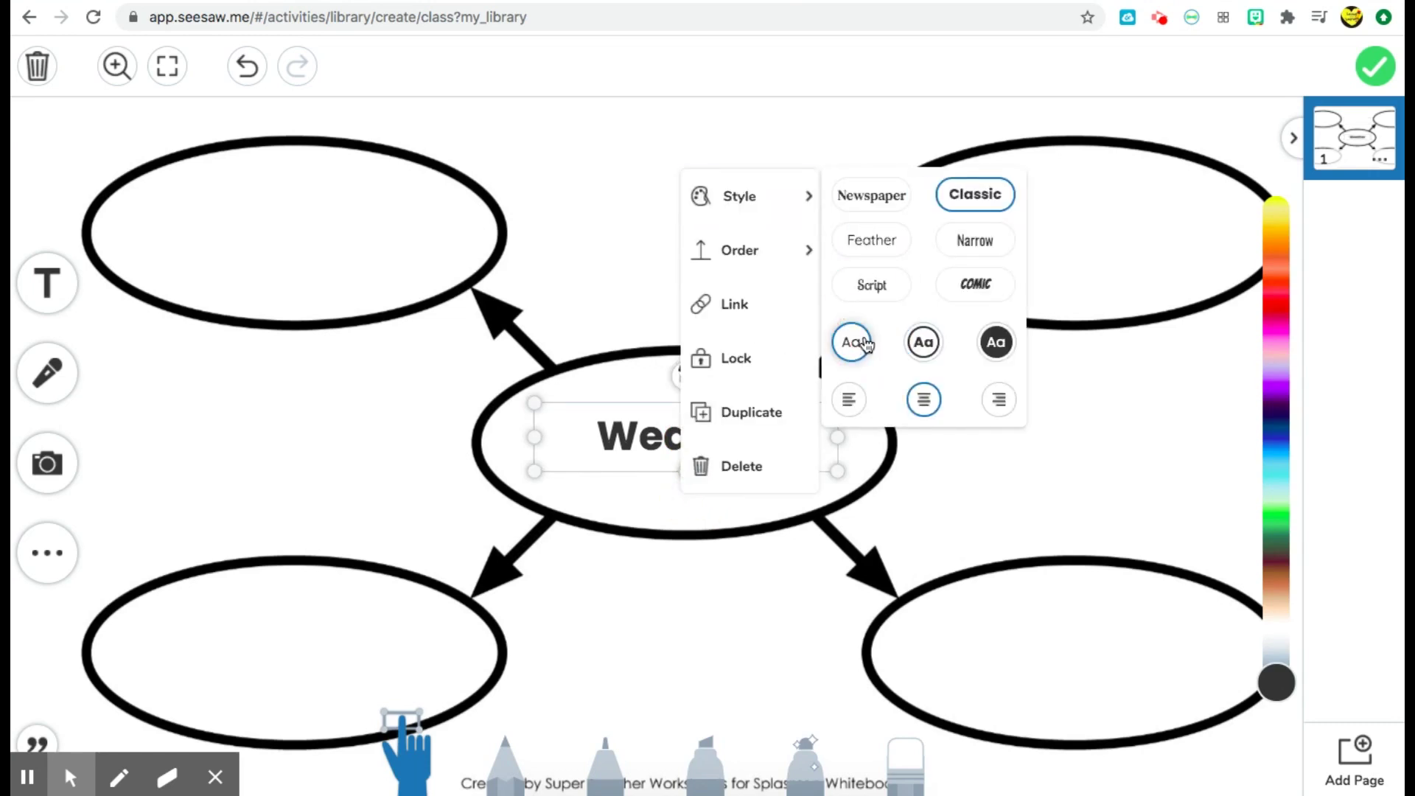
left_click(978, 293)
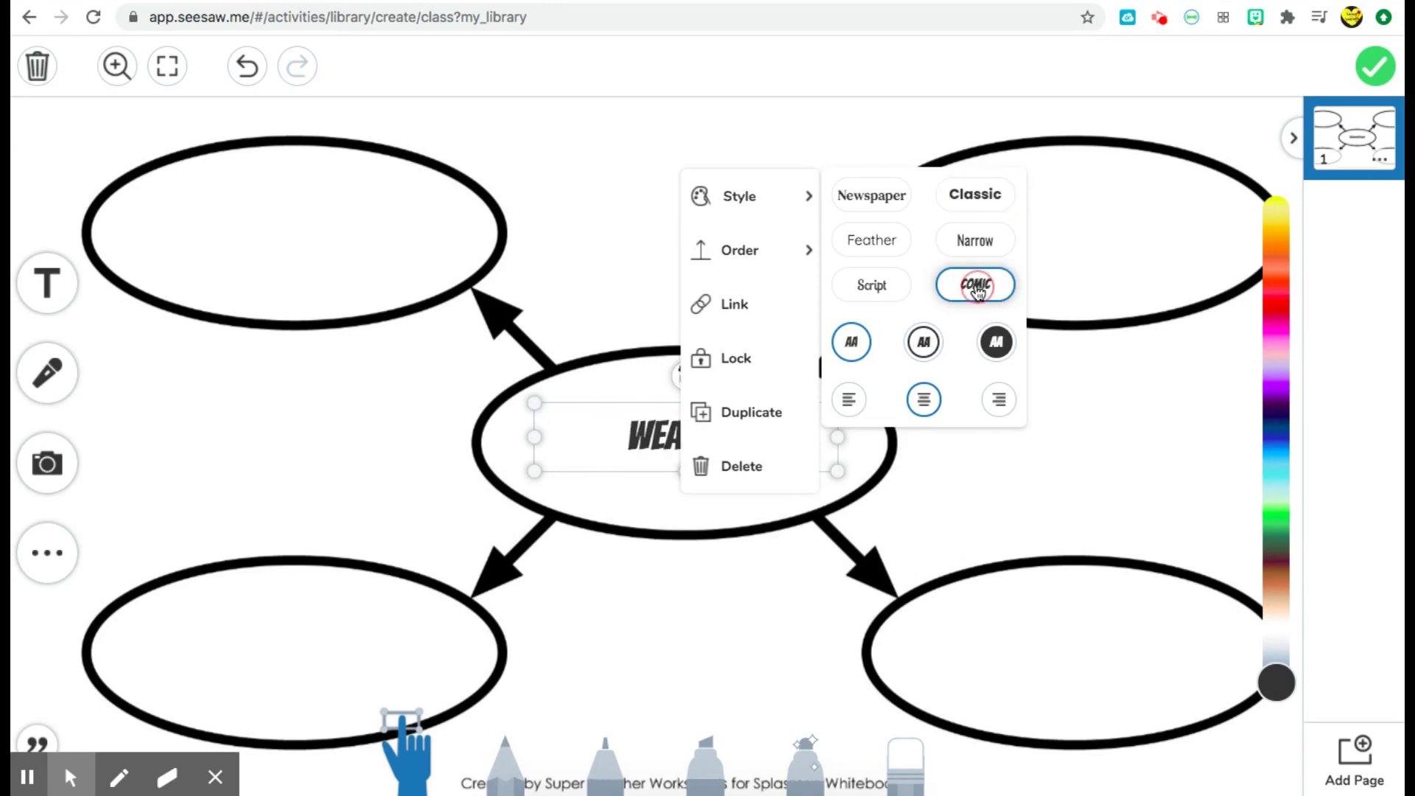
left_click_drag(1277, 680, 1276, 784)
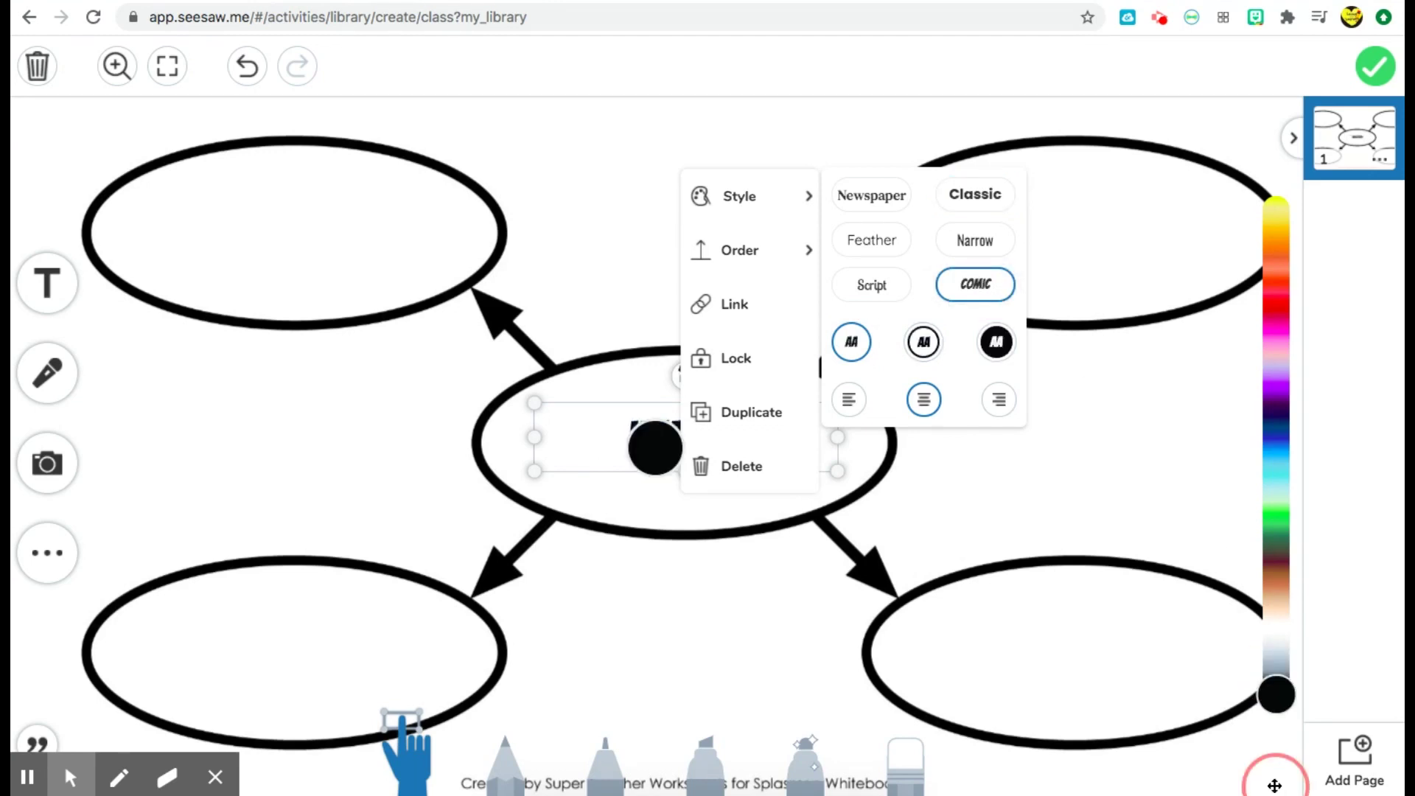
left_click(1129, 469)
left_click(652, 440)
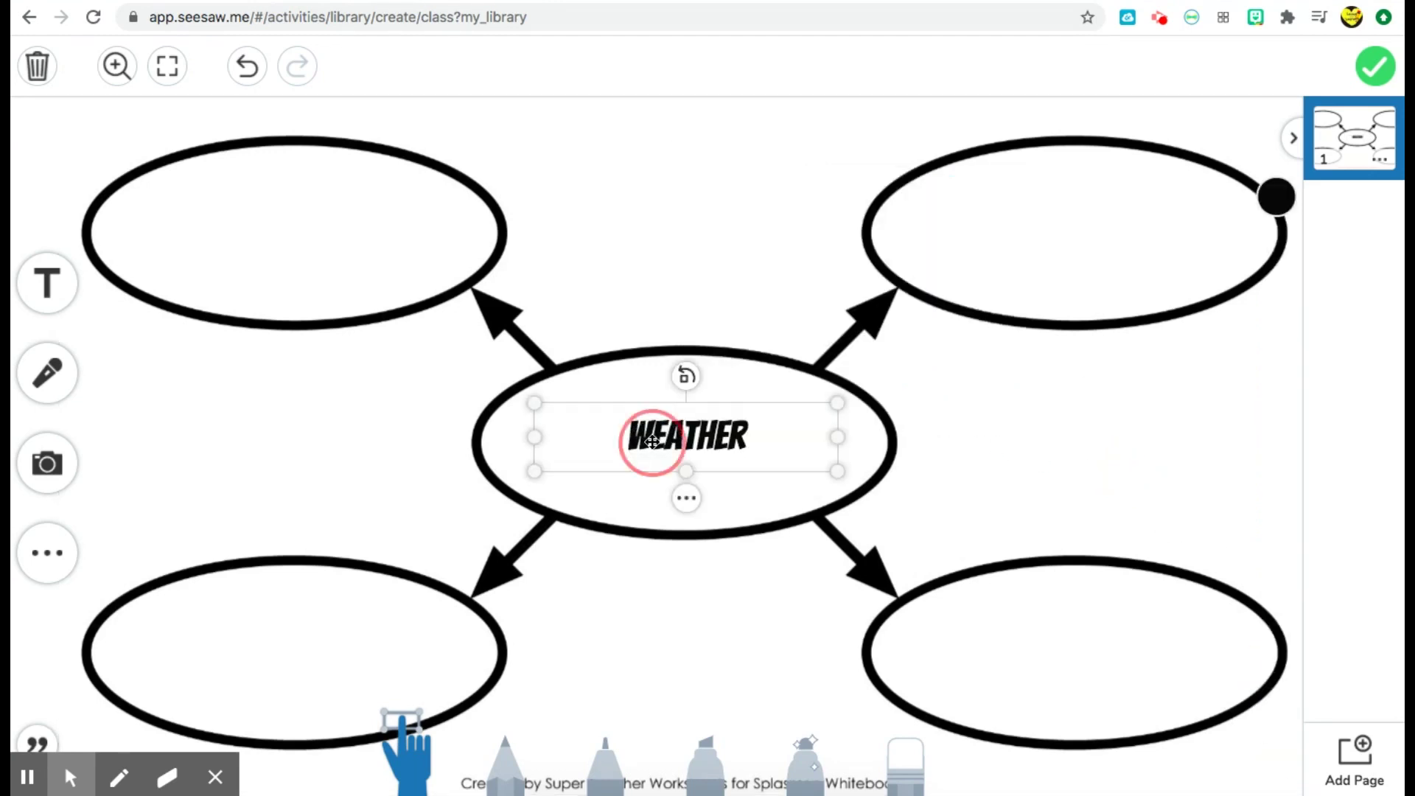
left_click_drag(815, 470, 913, 543)
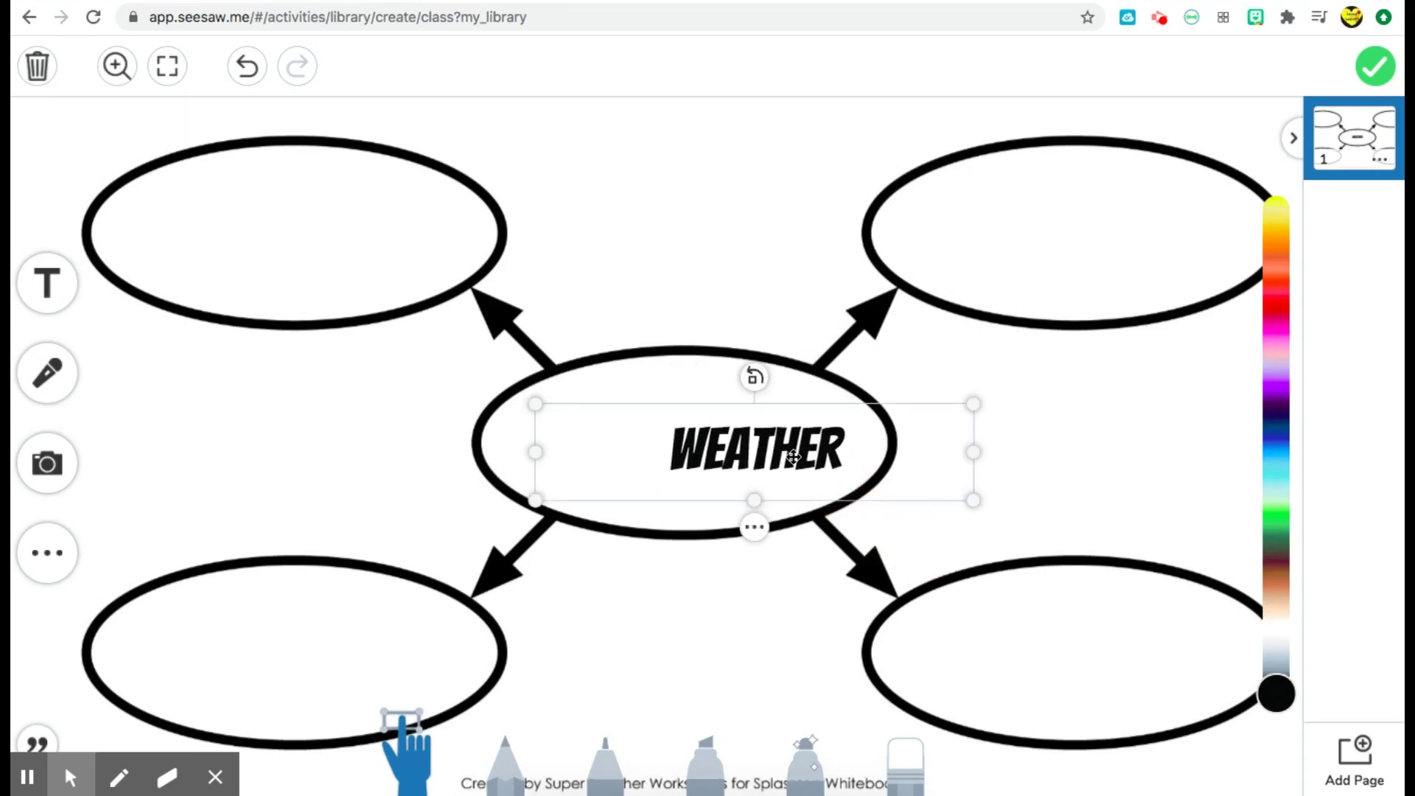
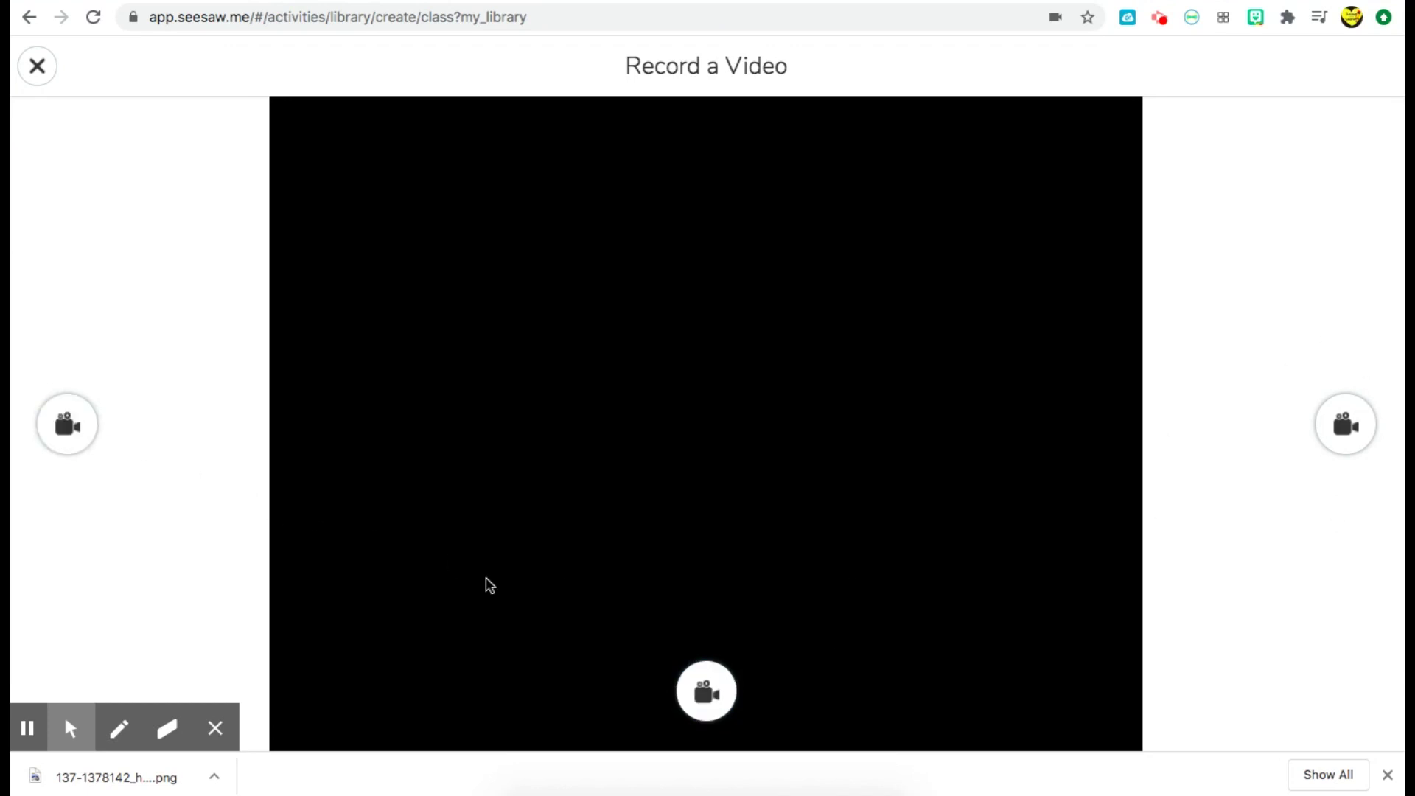
Record a short video and insert it on the "Tell me what you learned about tornados" page.
left_click(708, 696)
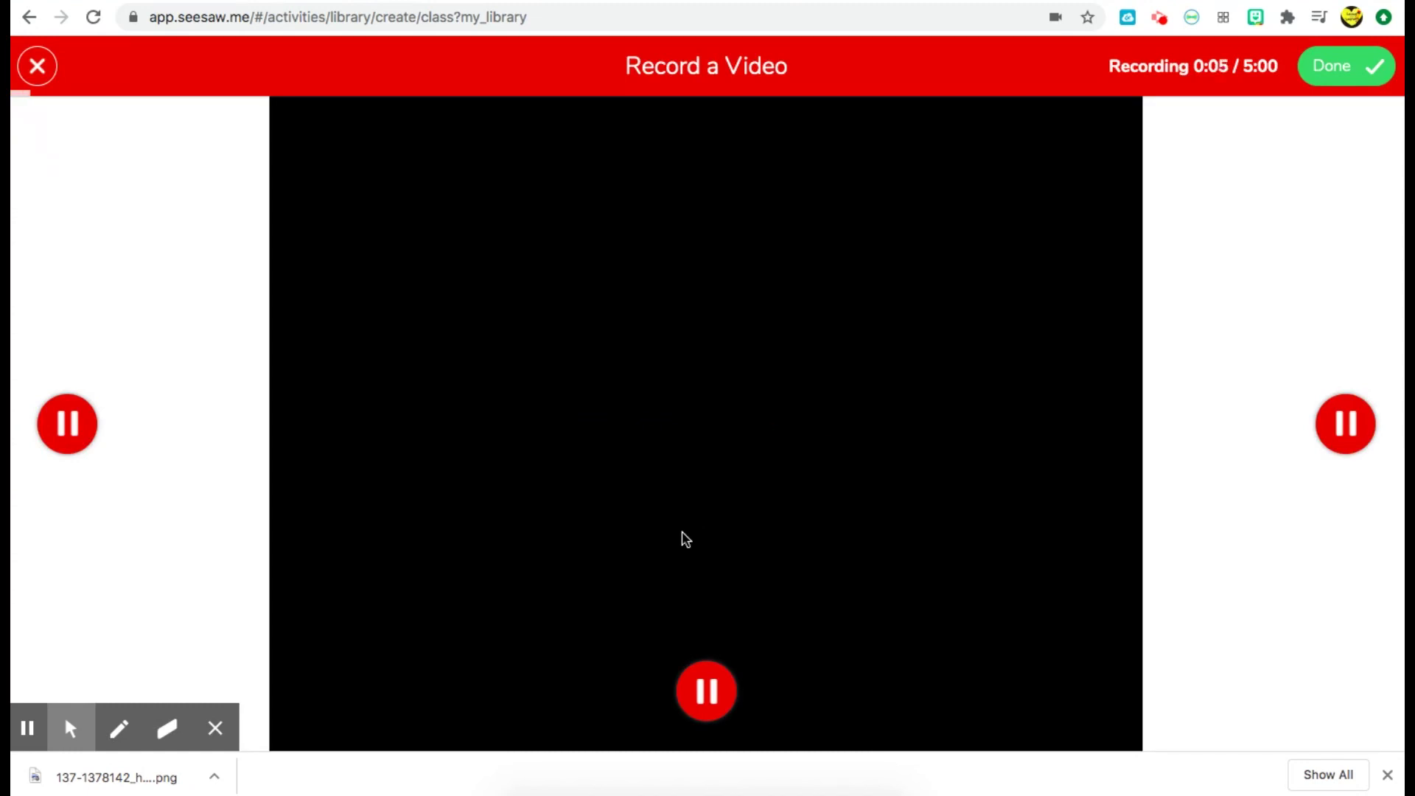
left_click(712, 684)
left_click(1360, 66)
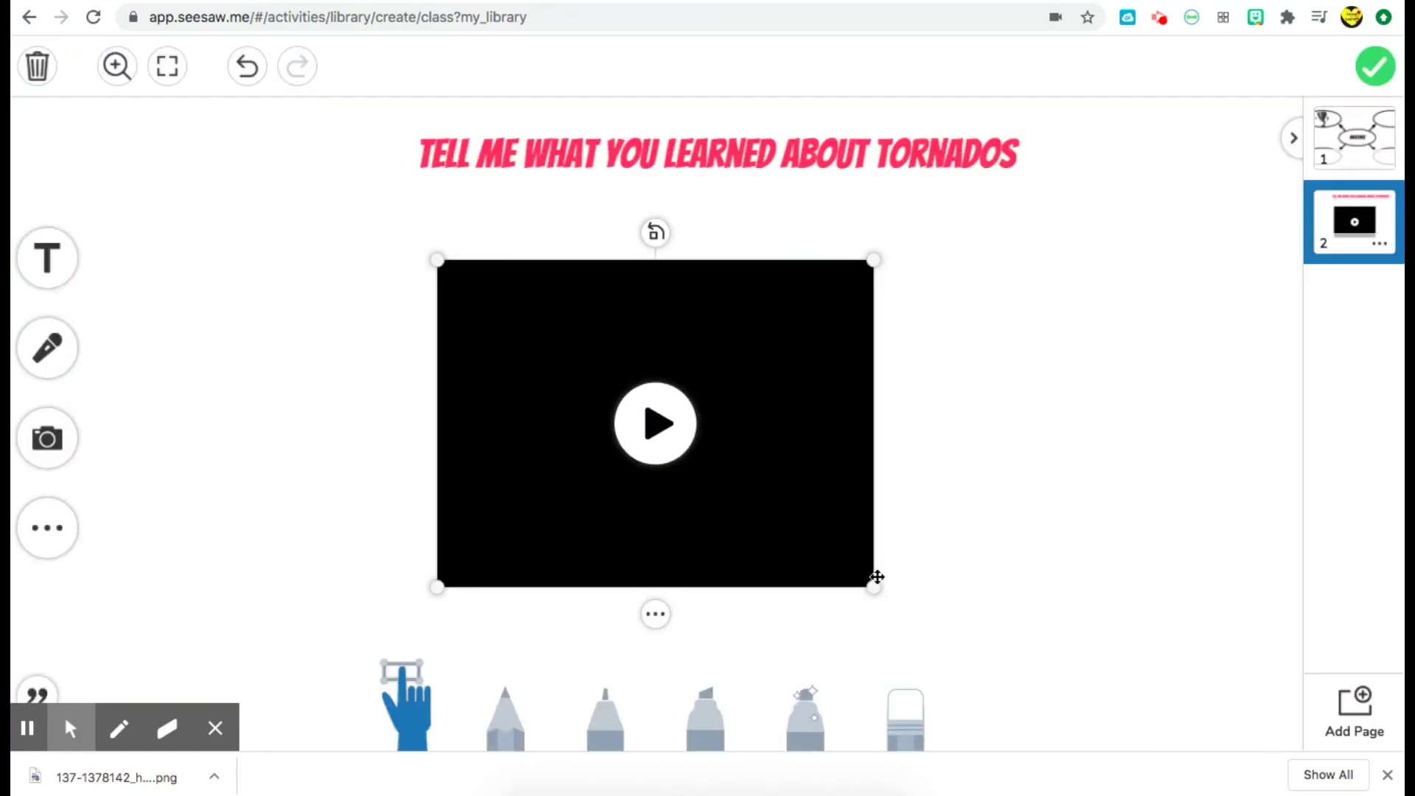
Shrink the video to about half size, move it to the page's upper left, and shift the tornado title right.
left_click(877, 587)
left_click_drag(877, 587, 657, 424)
left_click_drag(634, 338, 322, 278)
left_click_drag(749, 157, 821, 167)
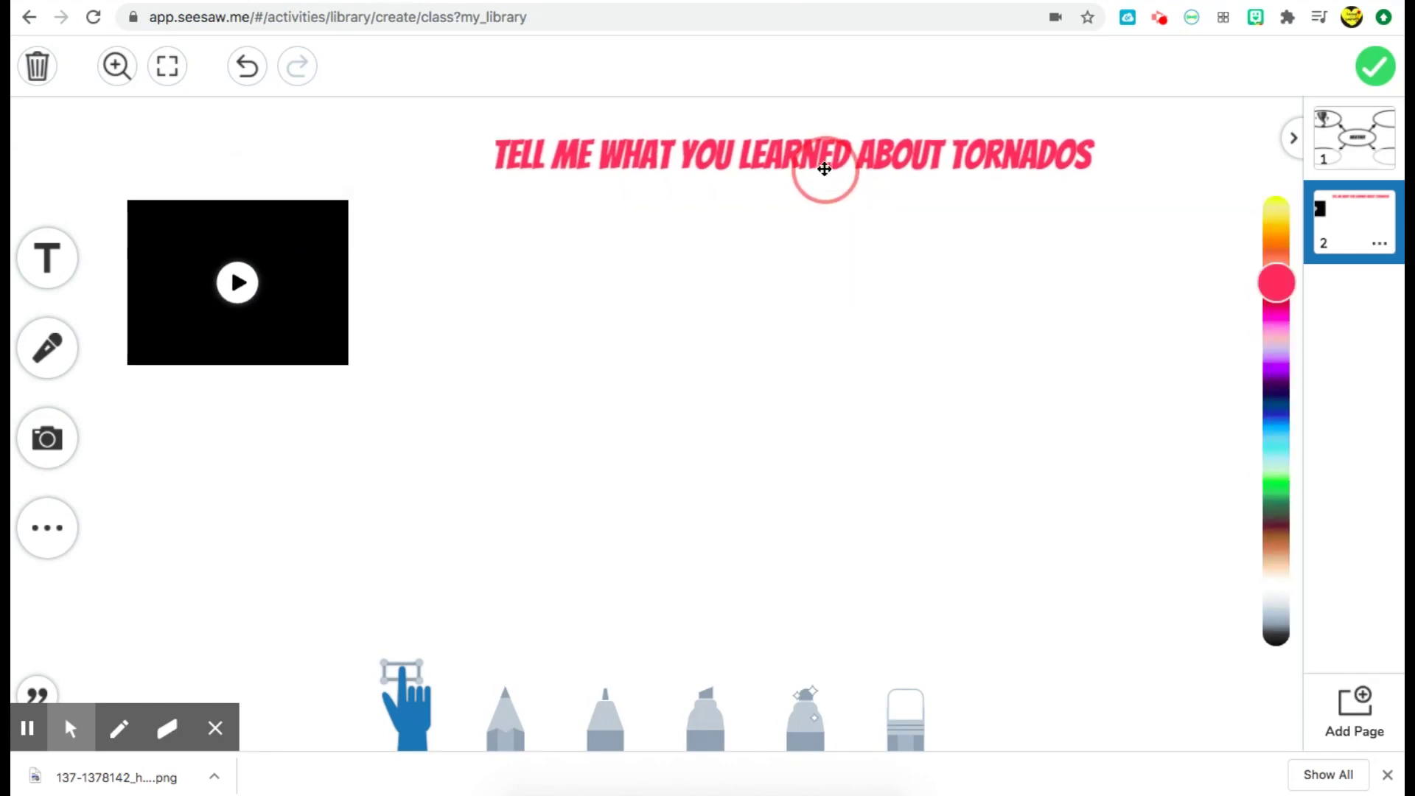
left_click_drag(325, 252, 336, 252)
Insert a straight line shape on the tornado page.
left_click(64, 524)
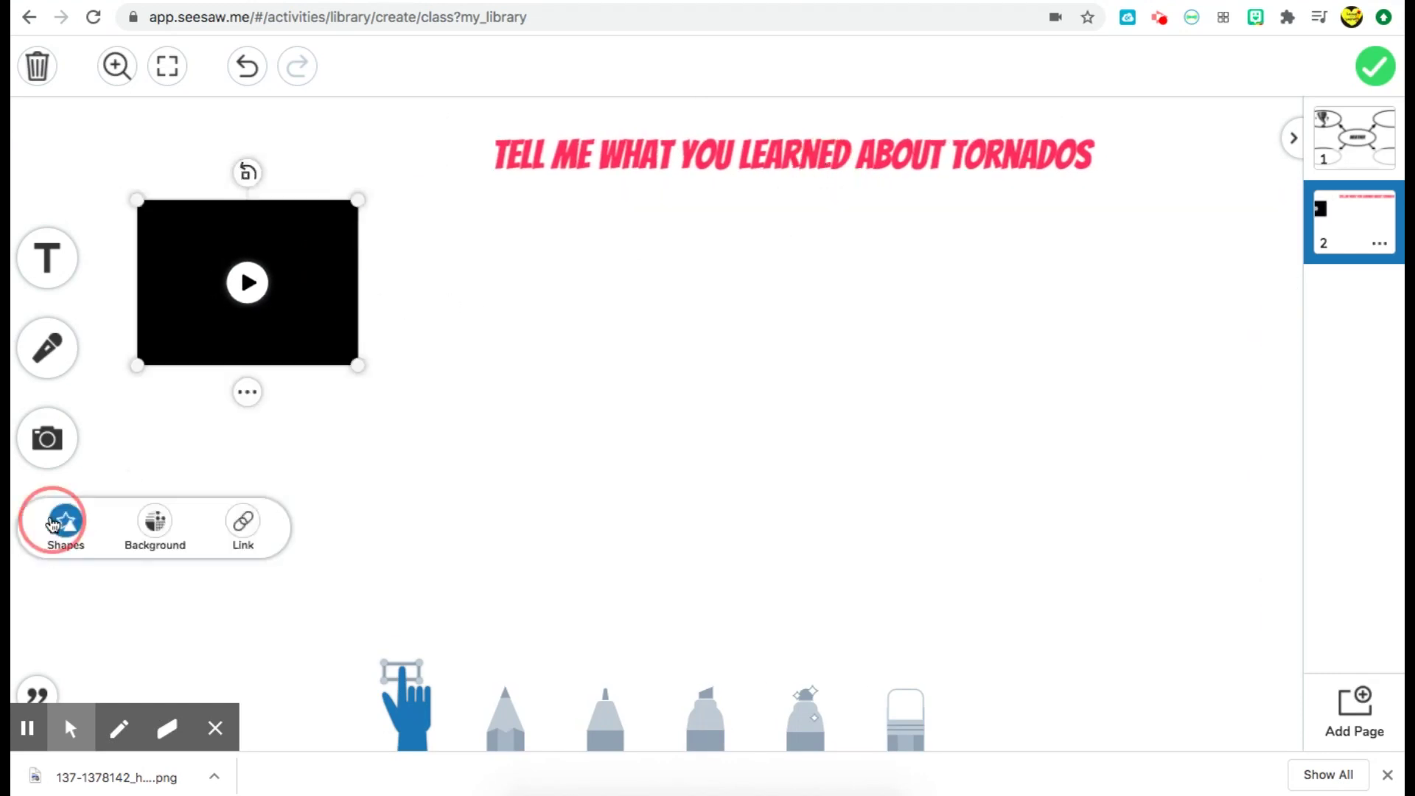
left_click(77, 524)
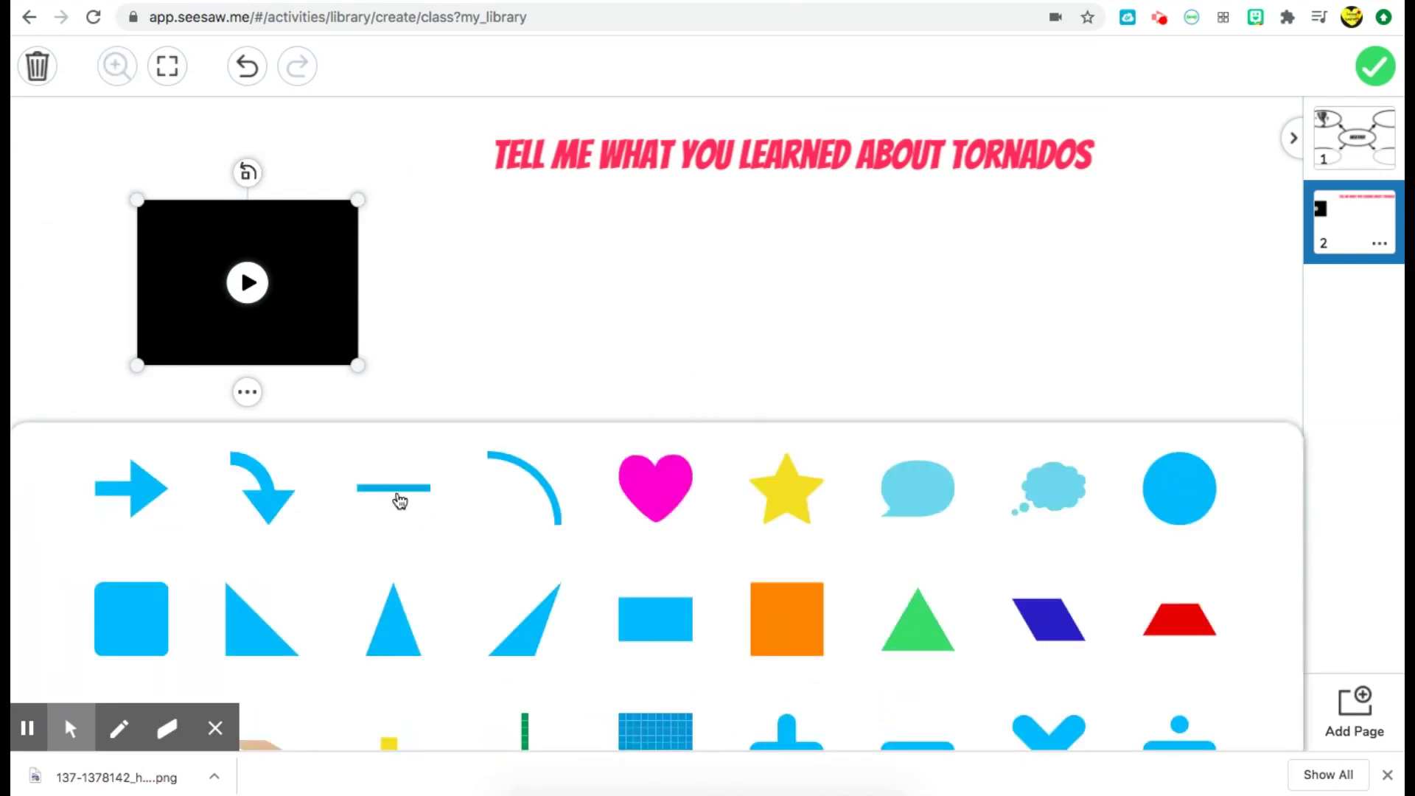
left_click(394, 487)
left_click(799, 275)
left_click(1070, 278)
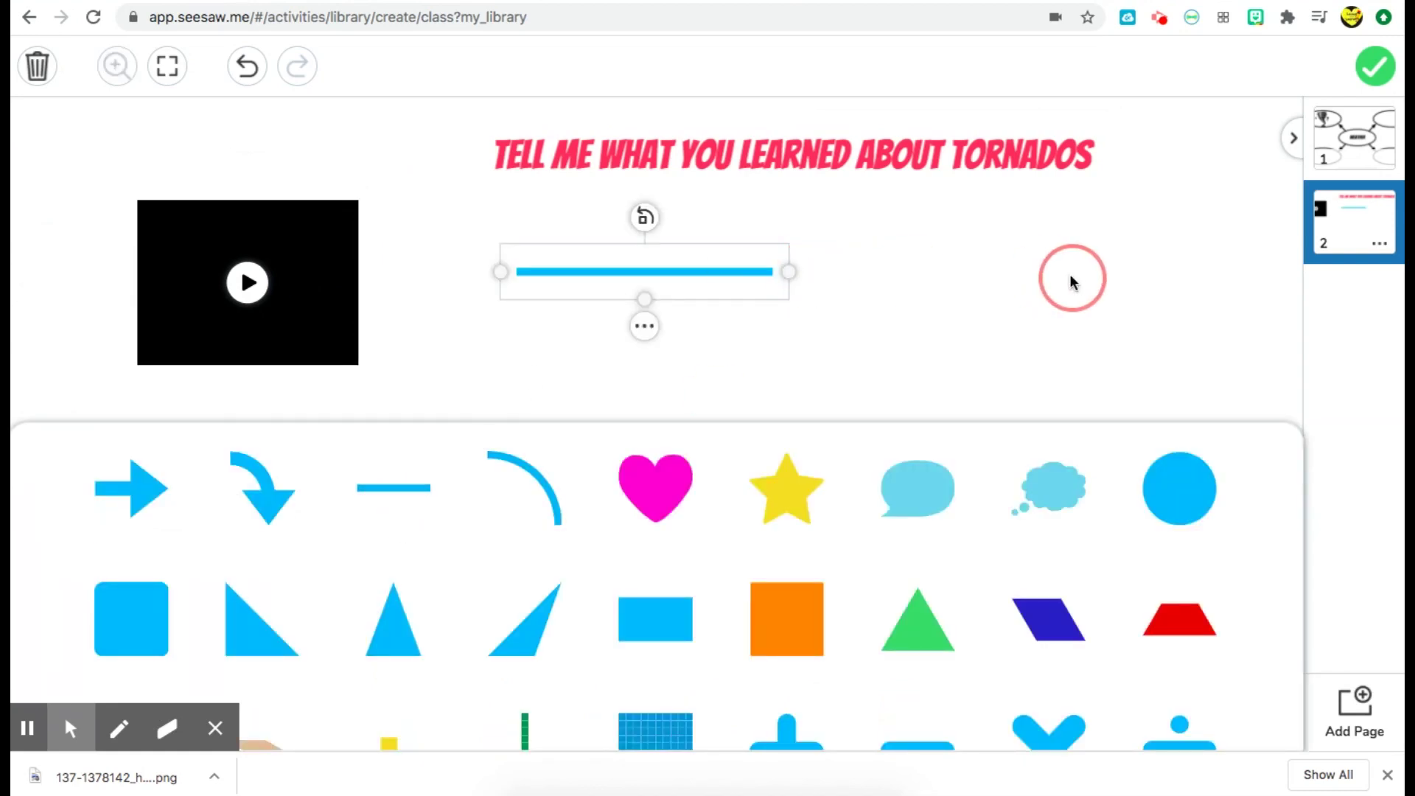
Lengthen the blue line and rotate it into a vertical divider between the video and the title, and return to page 1.
left_click(691, 266)
left_click_drag(788, 271, 1182, 273)
left_click_drag(844, 223, 613, 267)
left_click_drag(375, 356, 436, 347)
left_click_drag(486, 411, 488, 415)
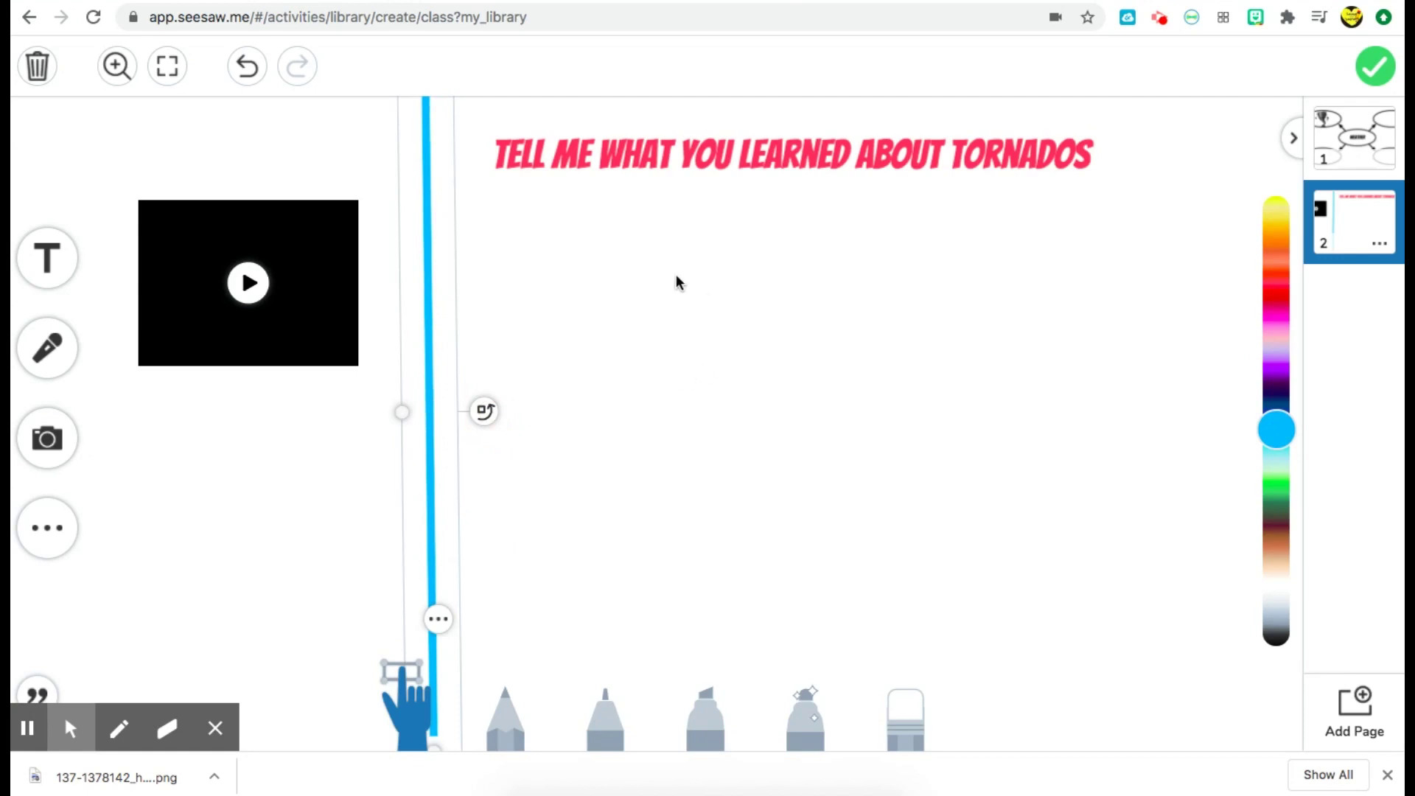
left_click(786, 321)
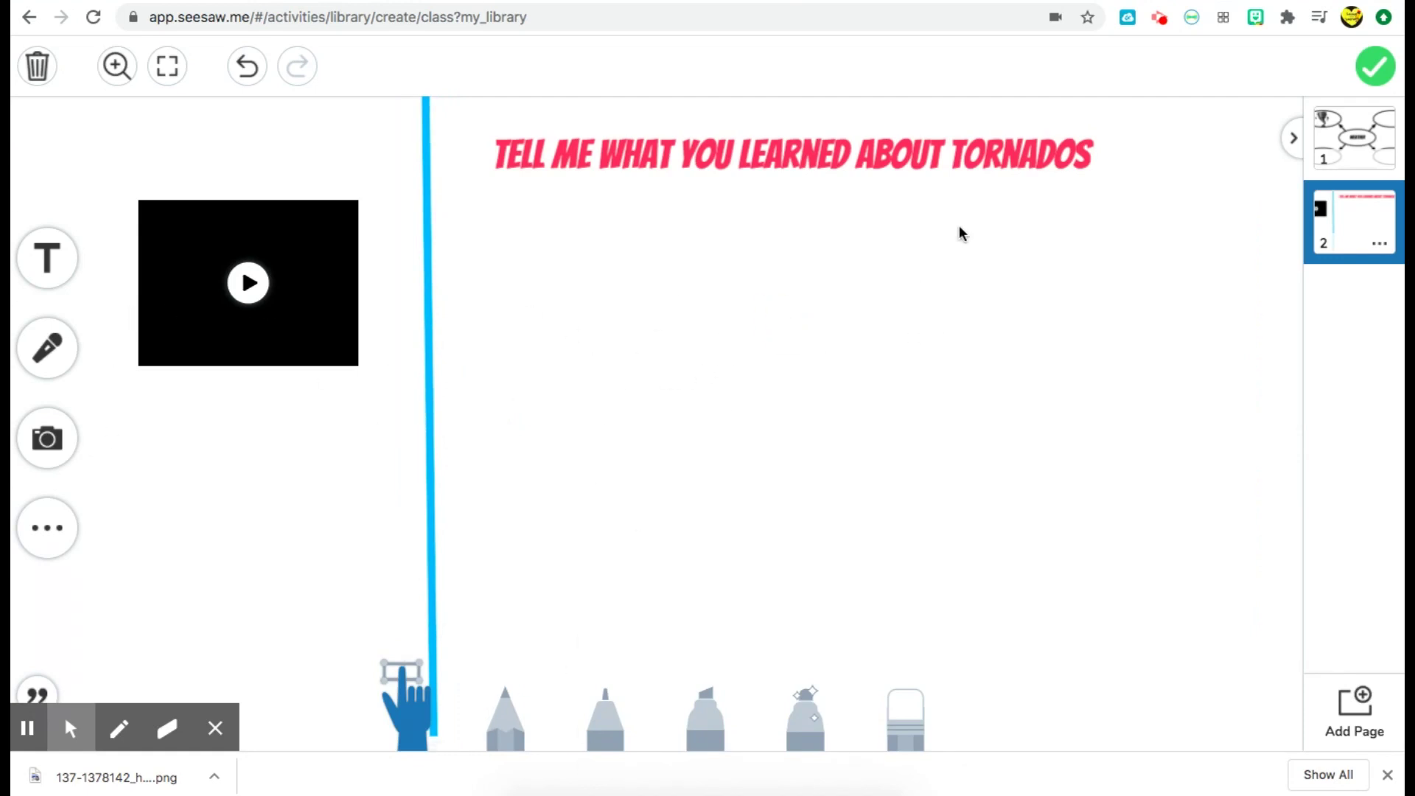
left_click(1342, 147)
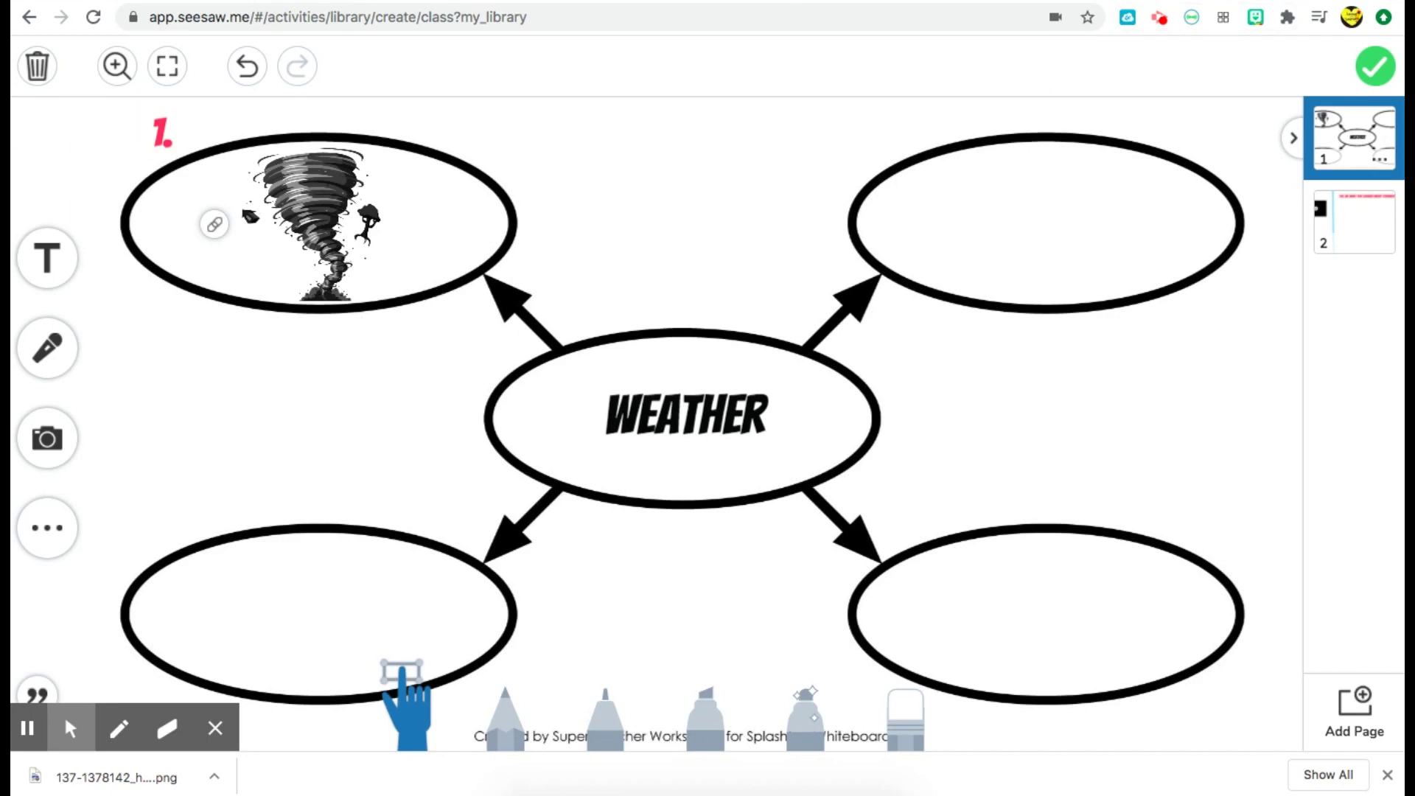
Open seesaw.me in a new browser tab and start creating a new activity from the Activity Library.
key("super+t")
type("seesaw.me")
key("Return")
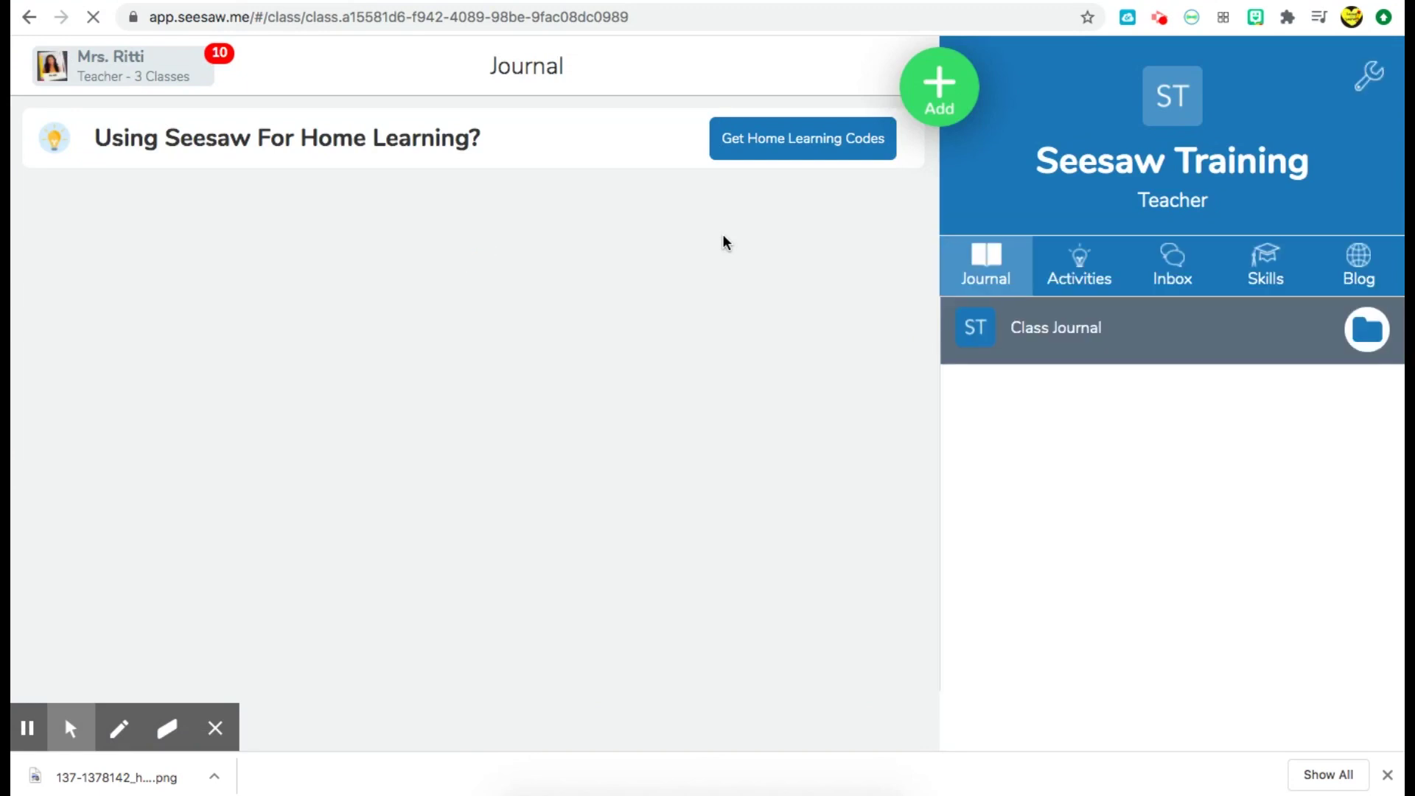
left_click(943, 91)
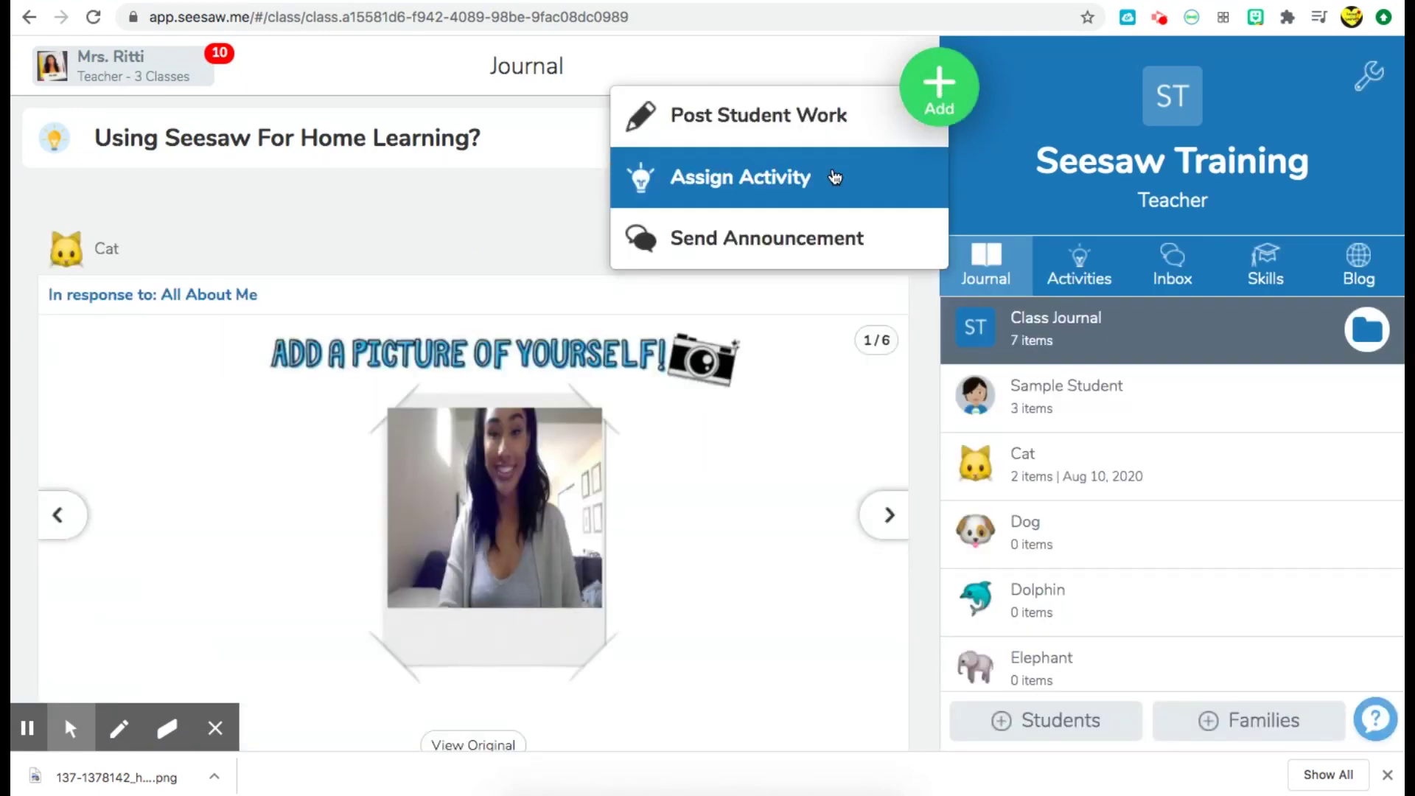
left_click(791, 180)
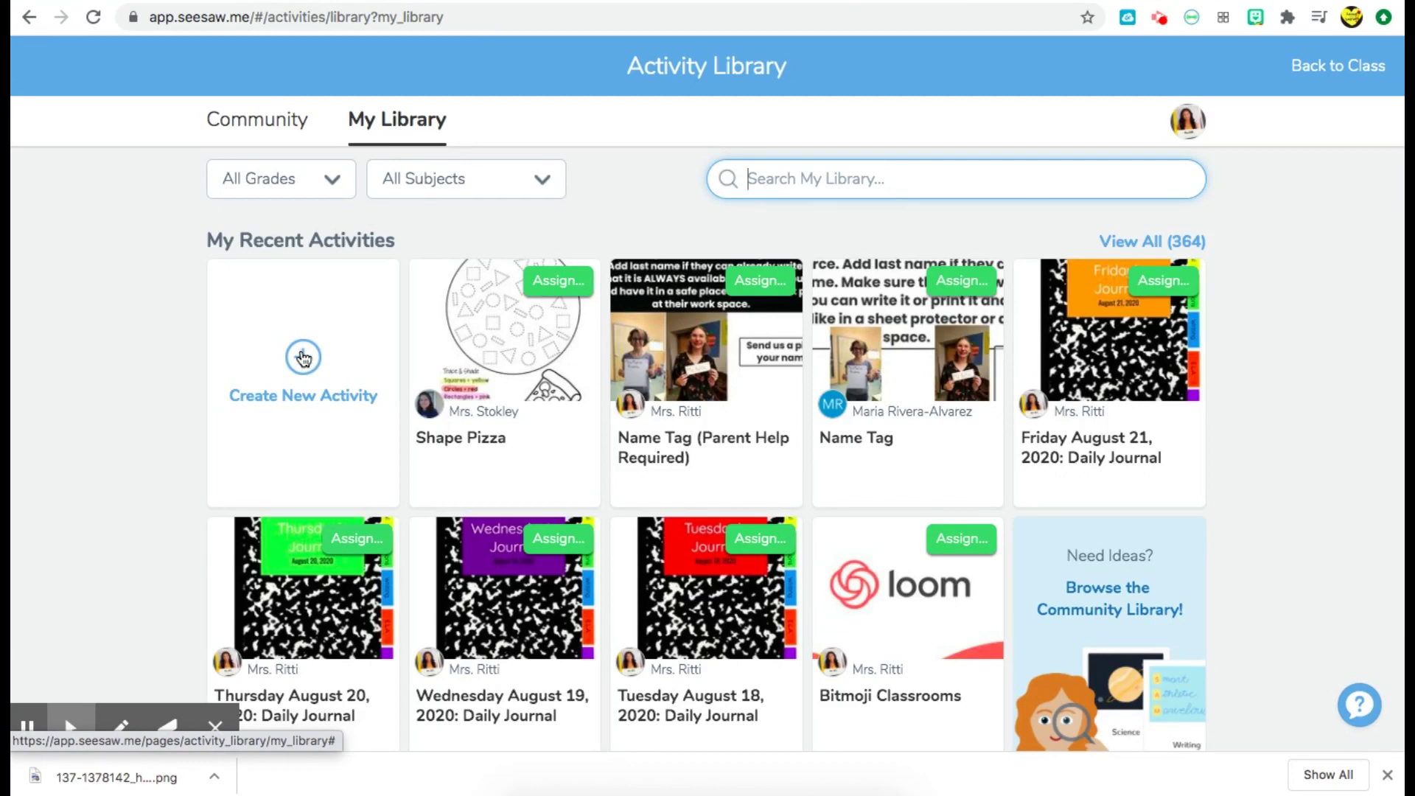
left_click(303, 357)
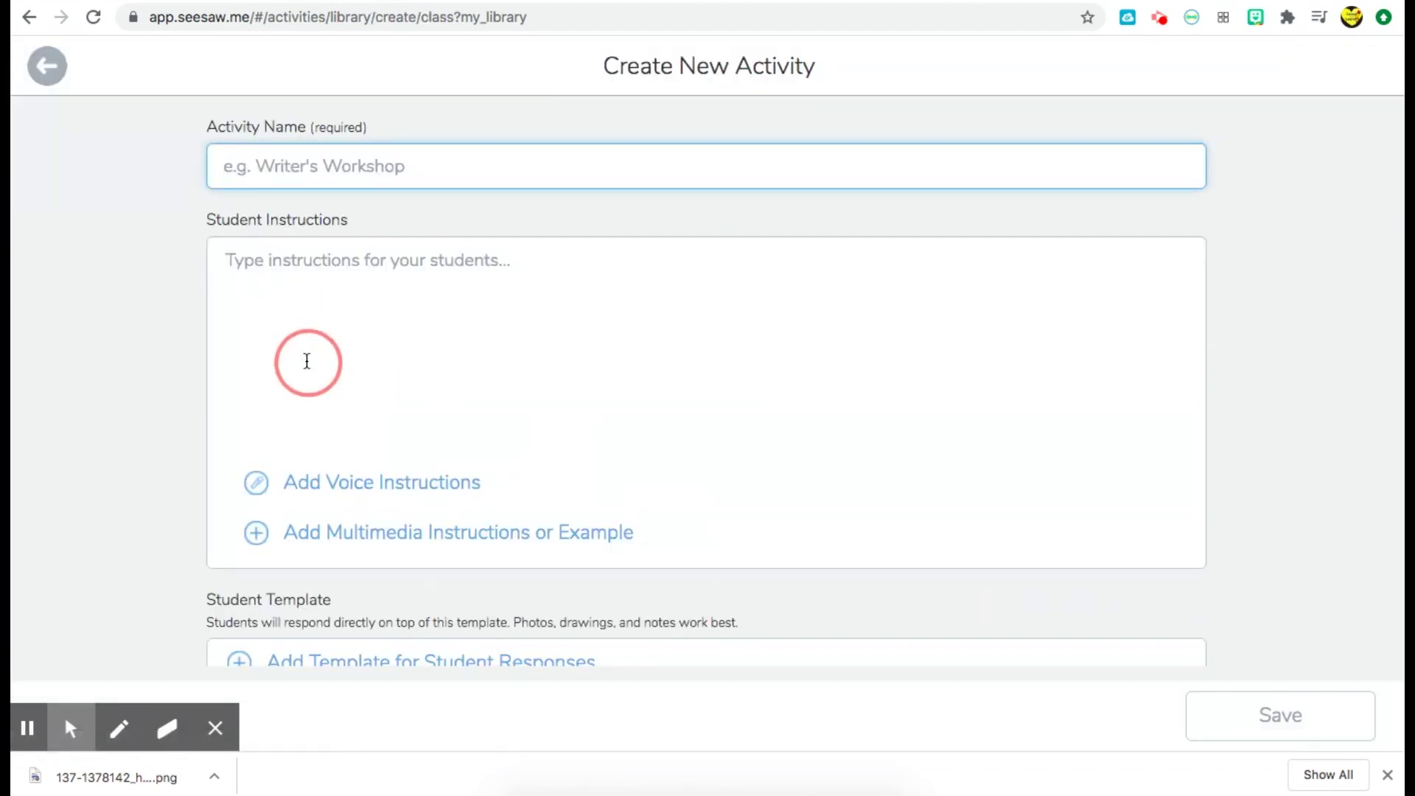
Name the new activity "Read Along" and open the student instructions for editing.
scroll(306, 361, "down", 2)
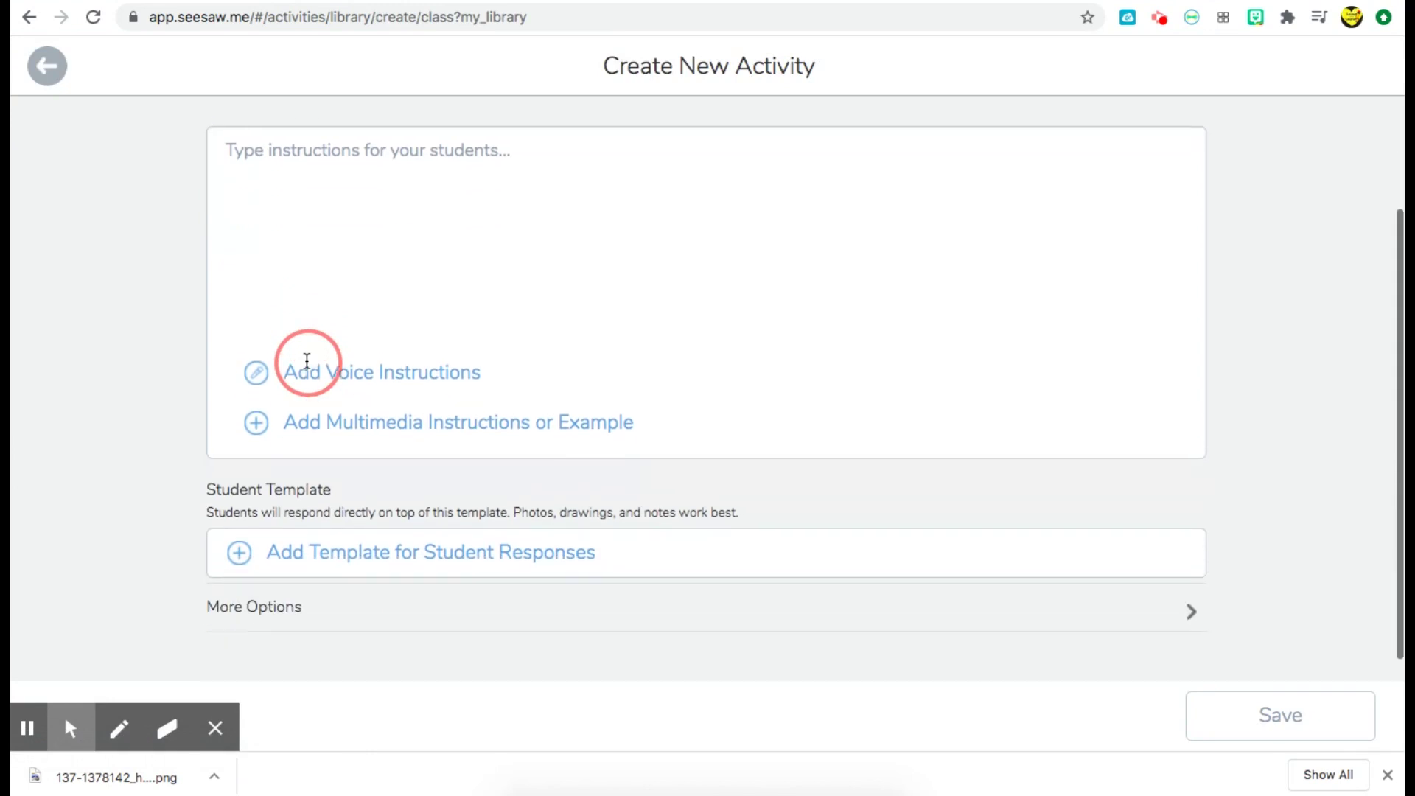
scroll(307, 362, "up", 2)
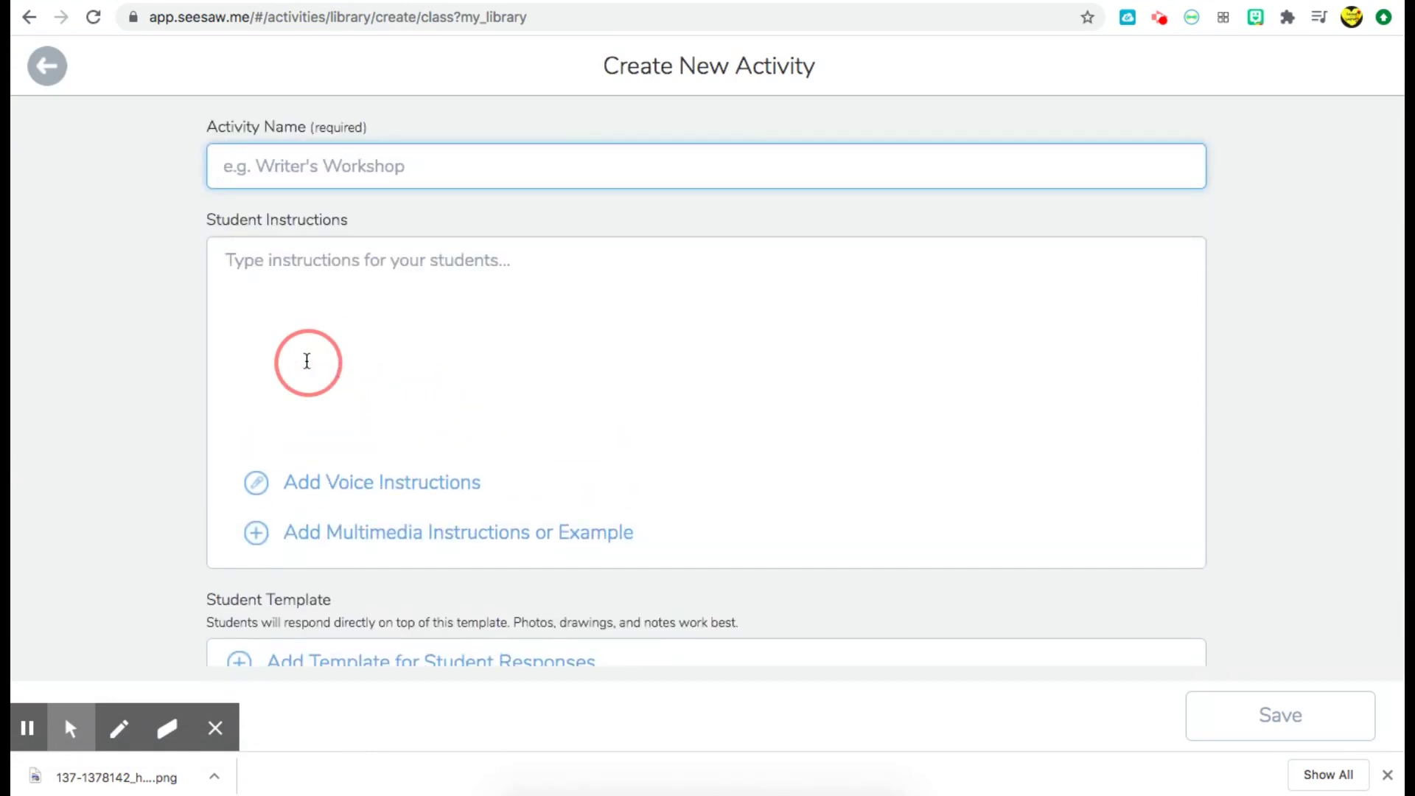
type("Read Along")
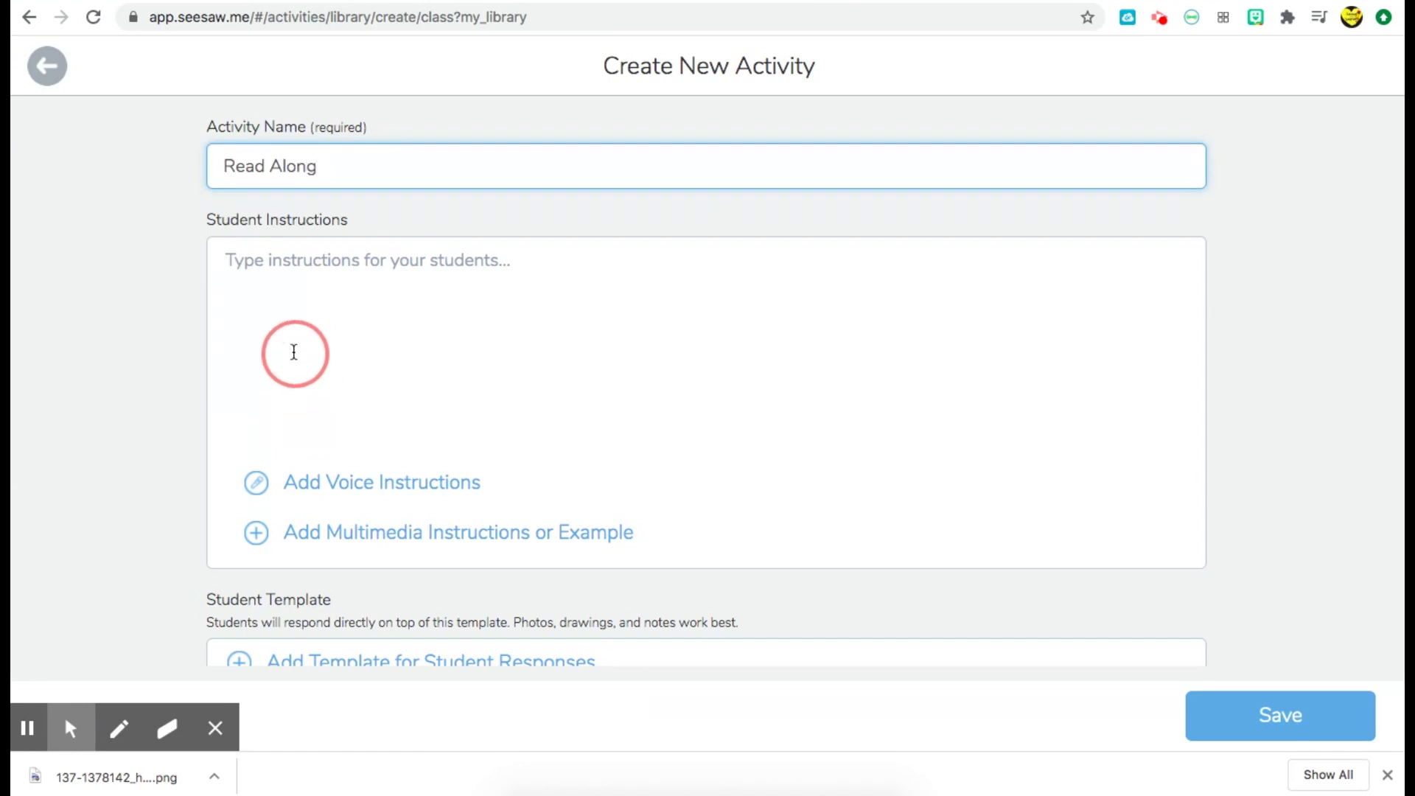
left_click(274, 265)
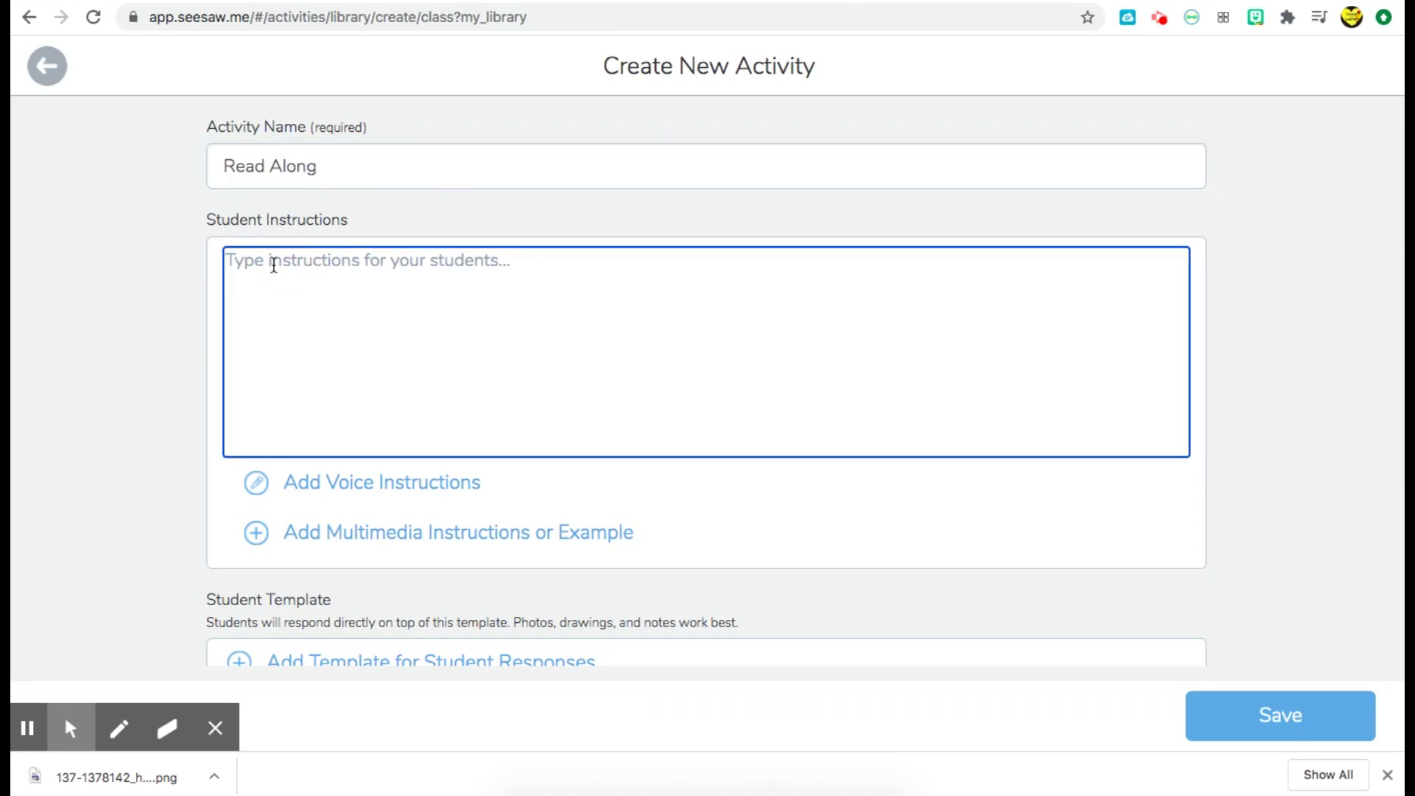
Upload the Too High book PDF from the desktop as the activity's template for student responses.
scroll(430, 474, "down", 2)
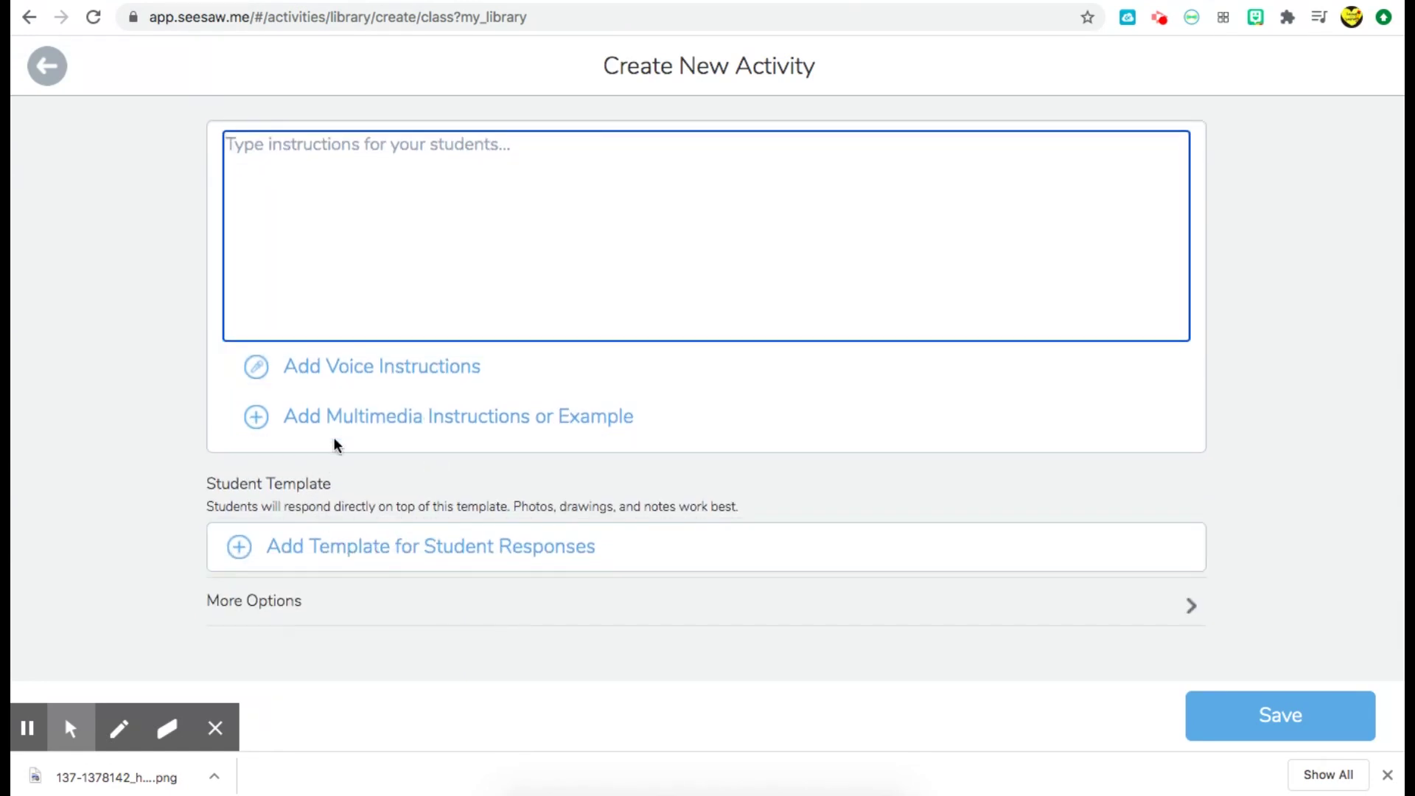
left_click(356, 550)
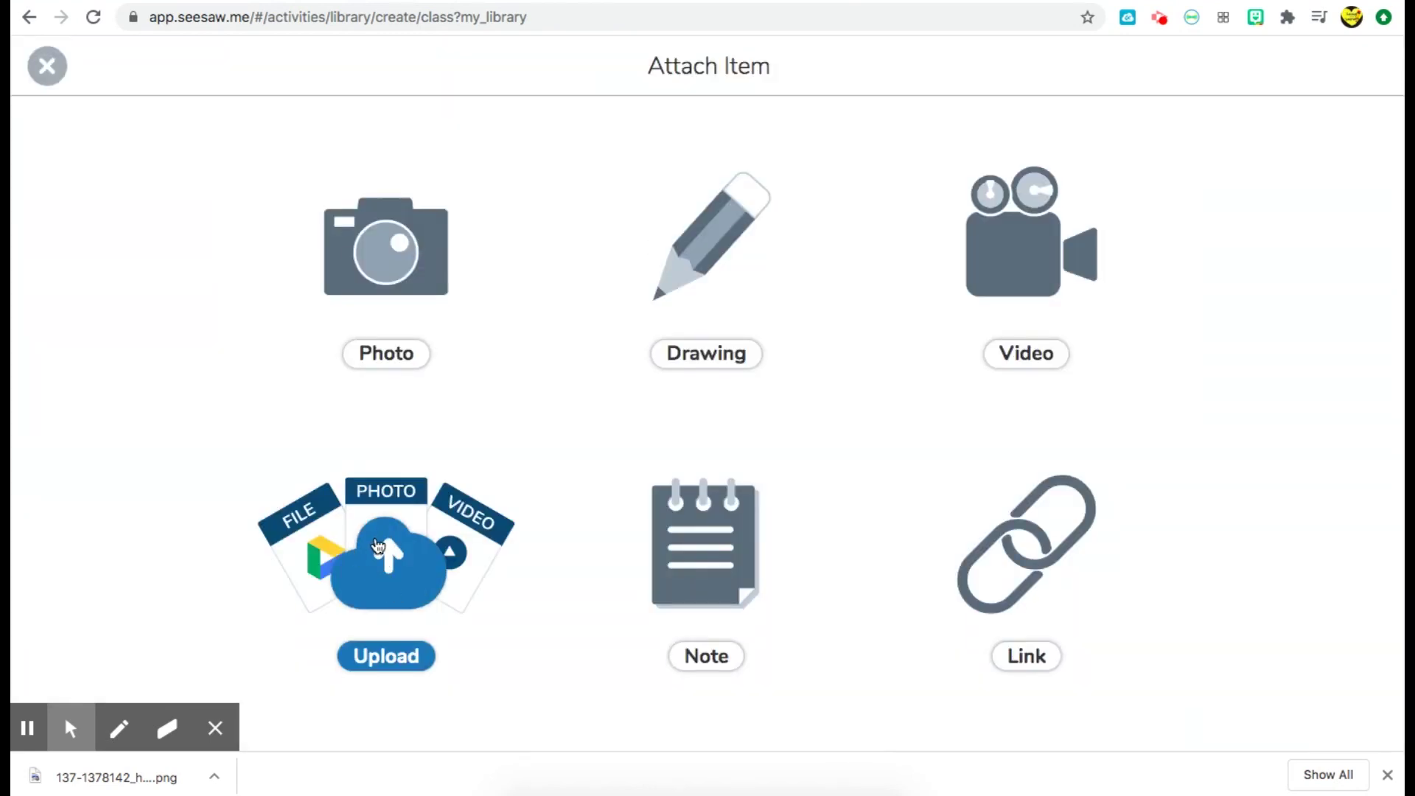
left_click(378, 547)
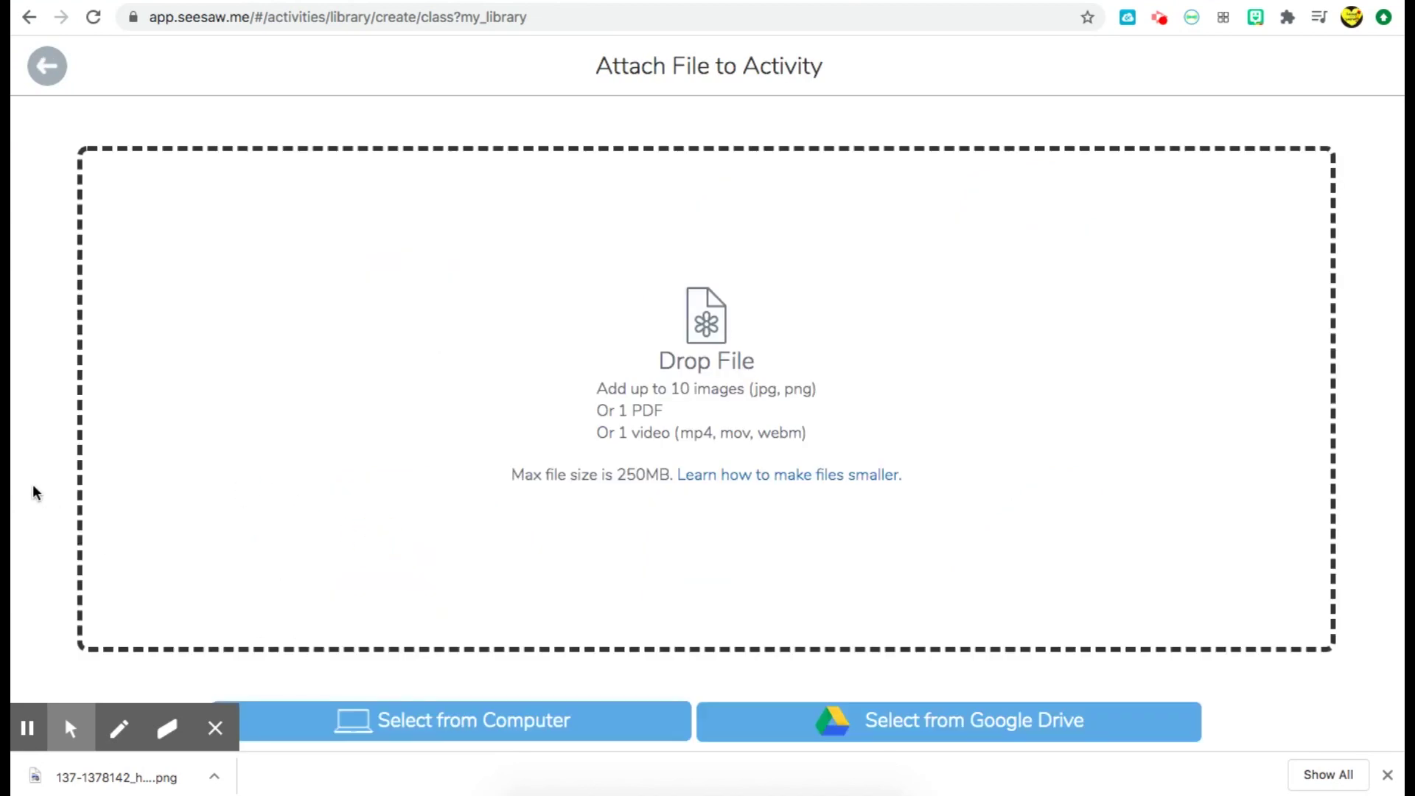
left_click_drag(28, 474, 89, 475)
mouse_move(20, 519)
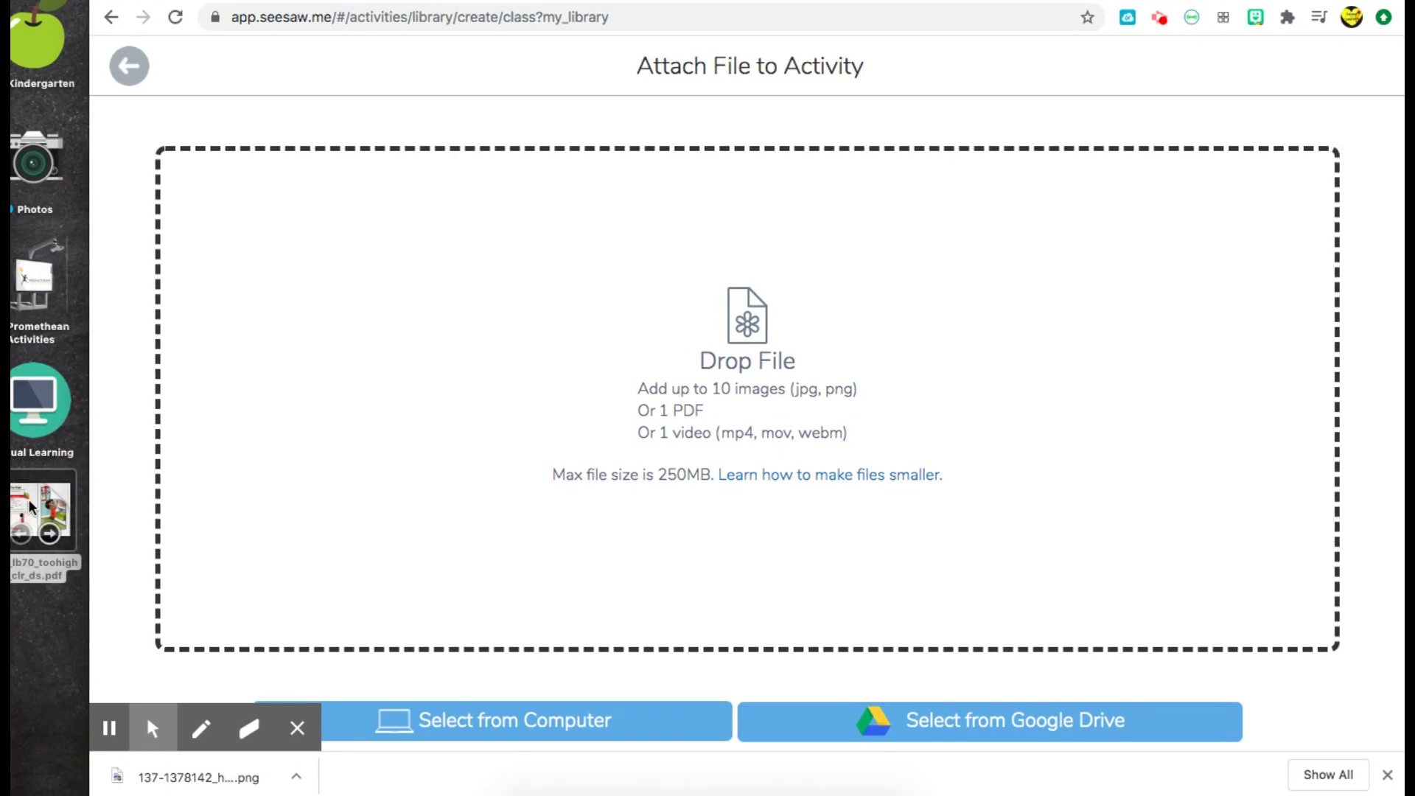
left_click_drag(28, 506, 744, 328)
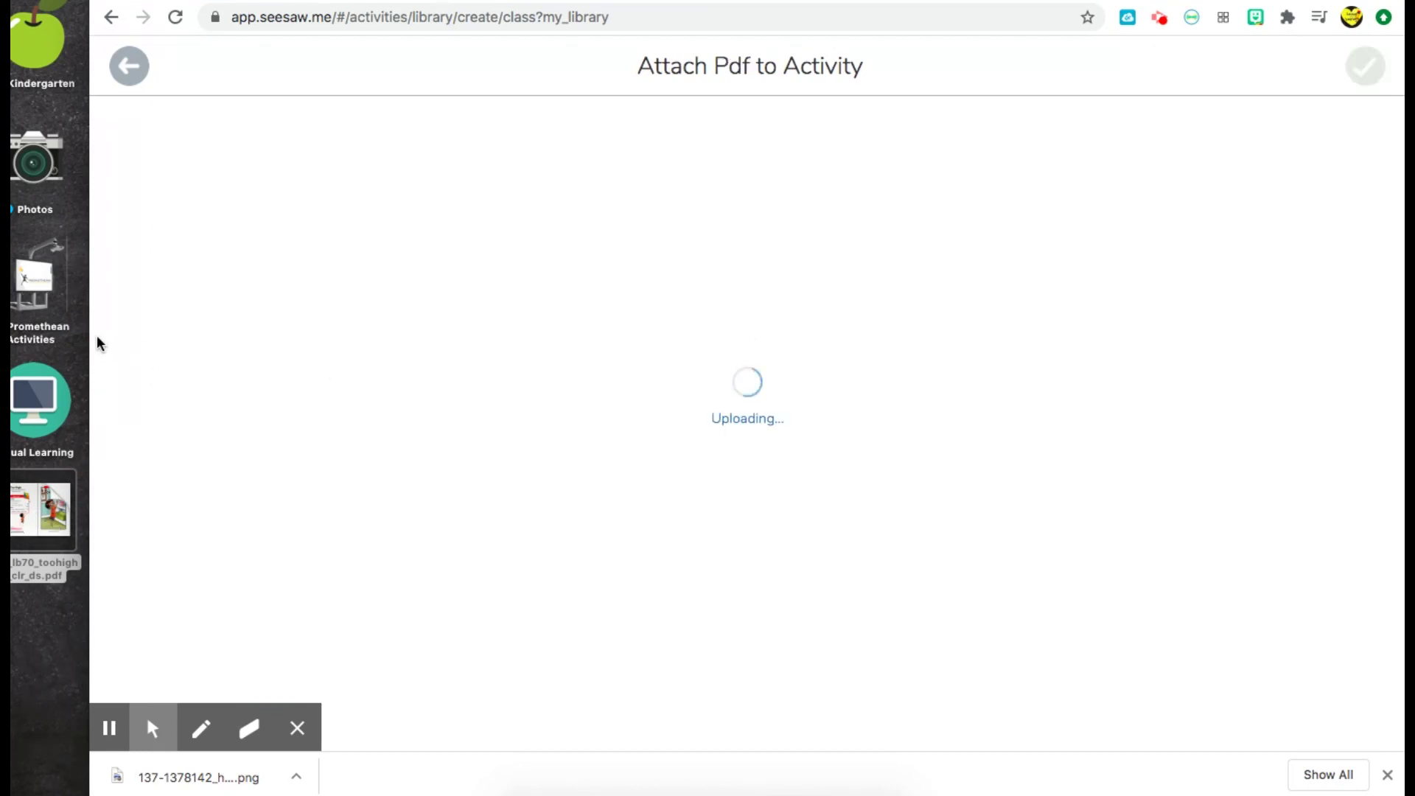
left_click_drag(90, 328, 12, 324)
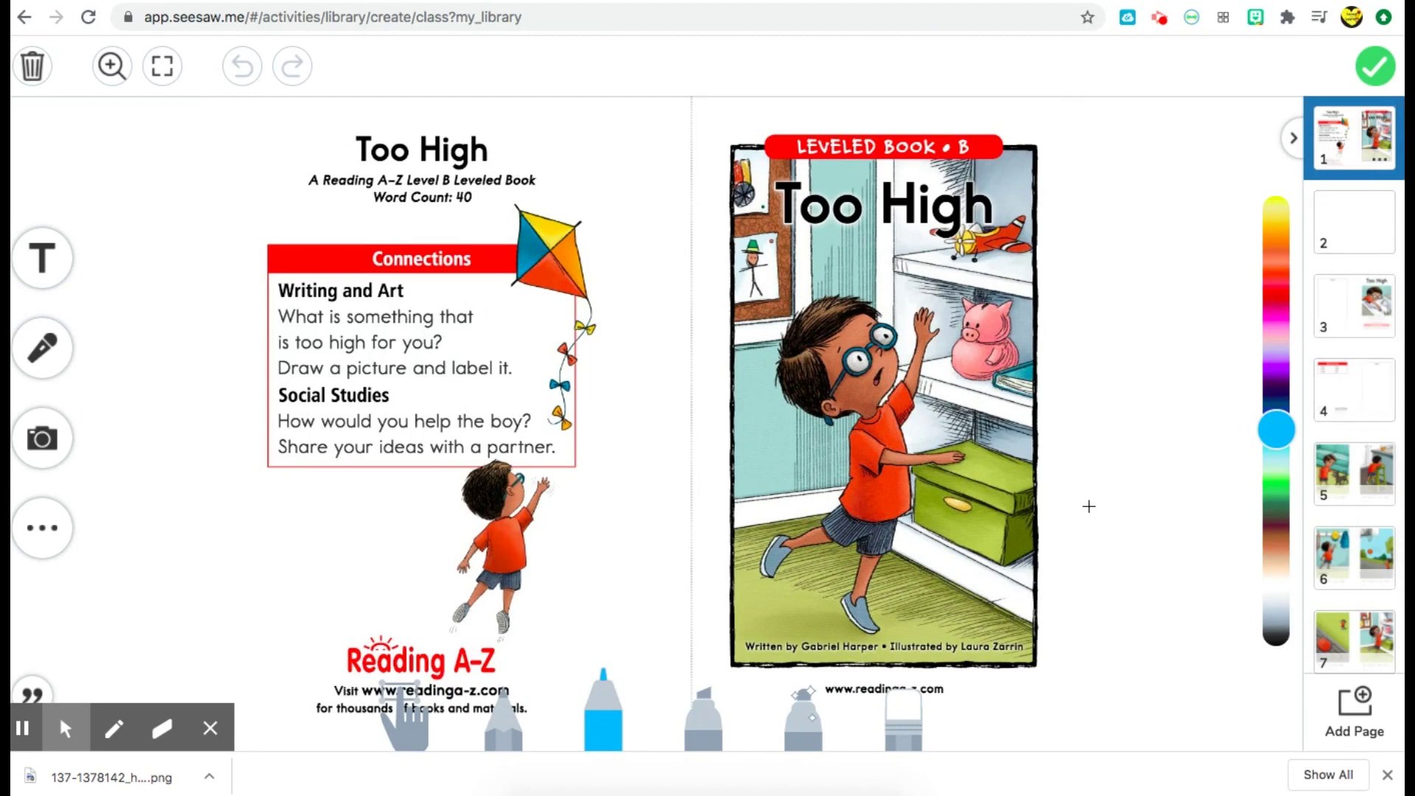
Delete the blank page, the Notes and title page, and the Words to Know page from the book template.
left_click(1363, 225)
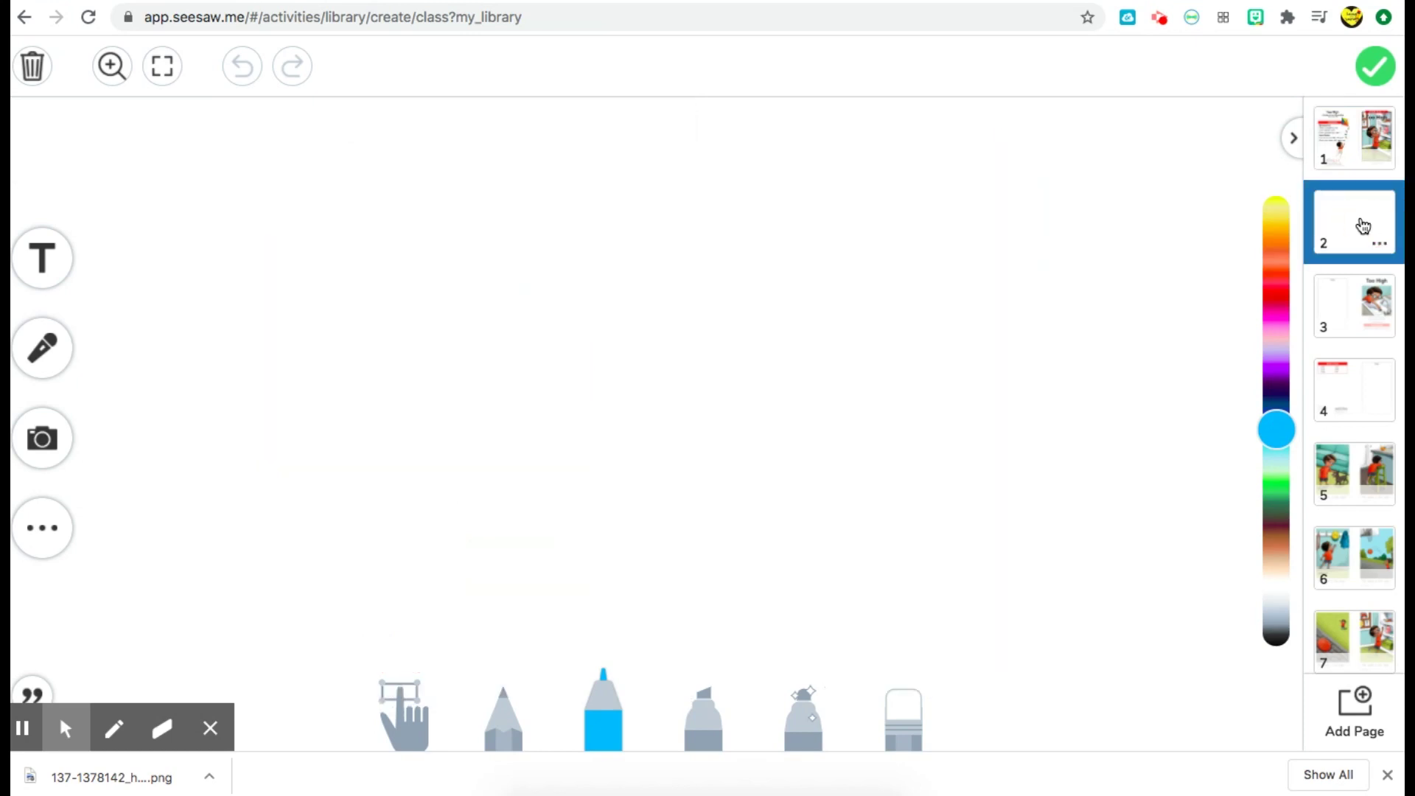
left_click(1379, 243)
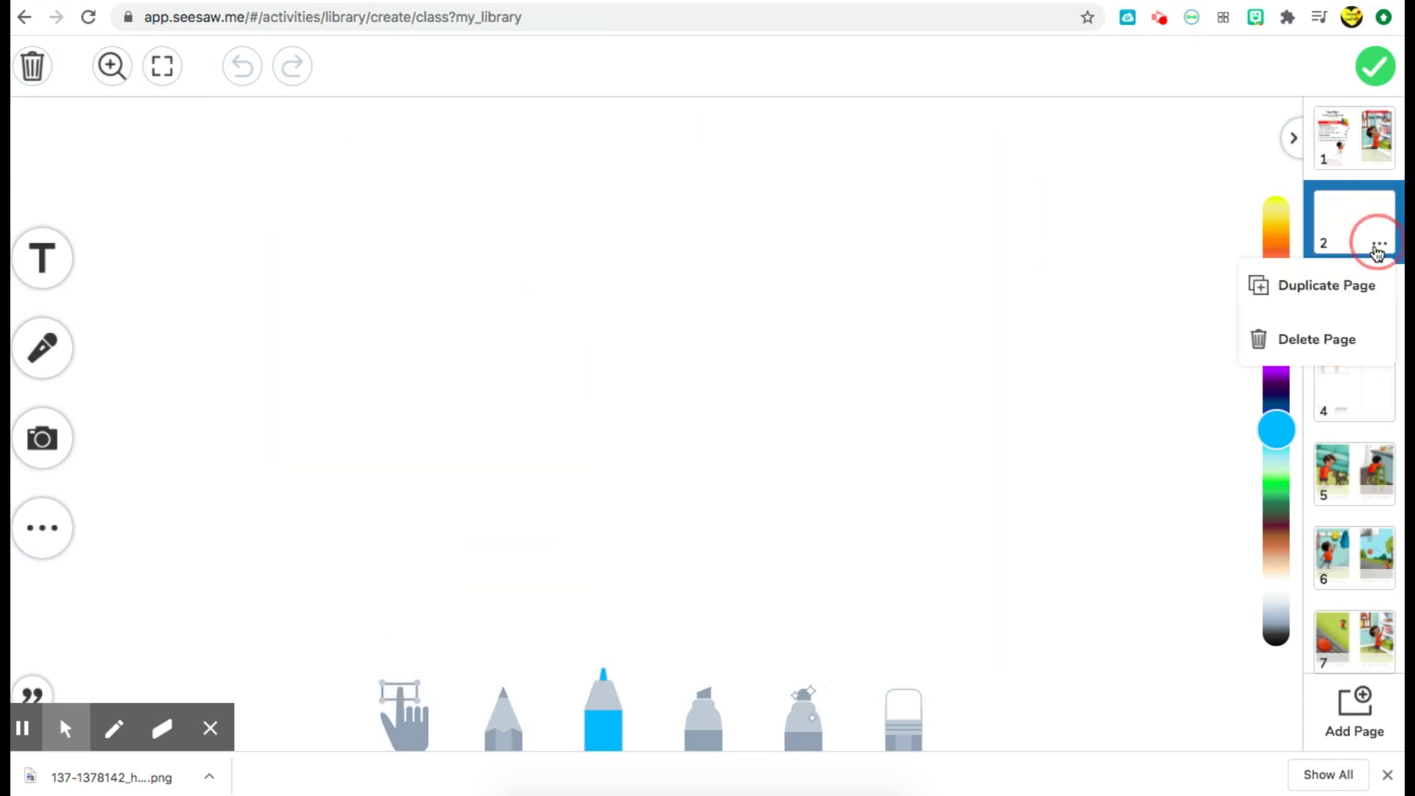
left_click(1349, 329)
left_click(804, 434)
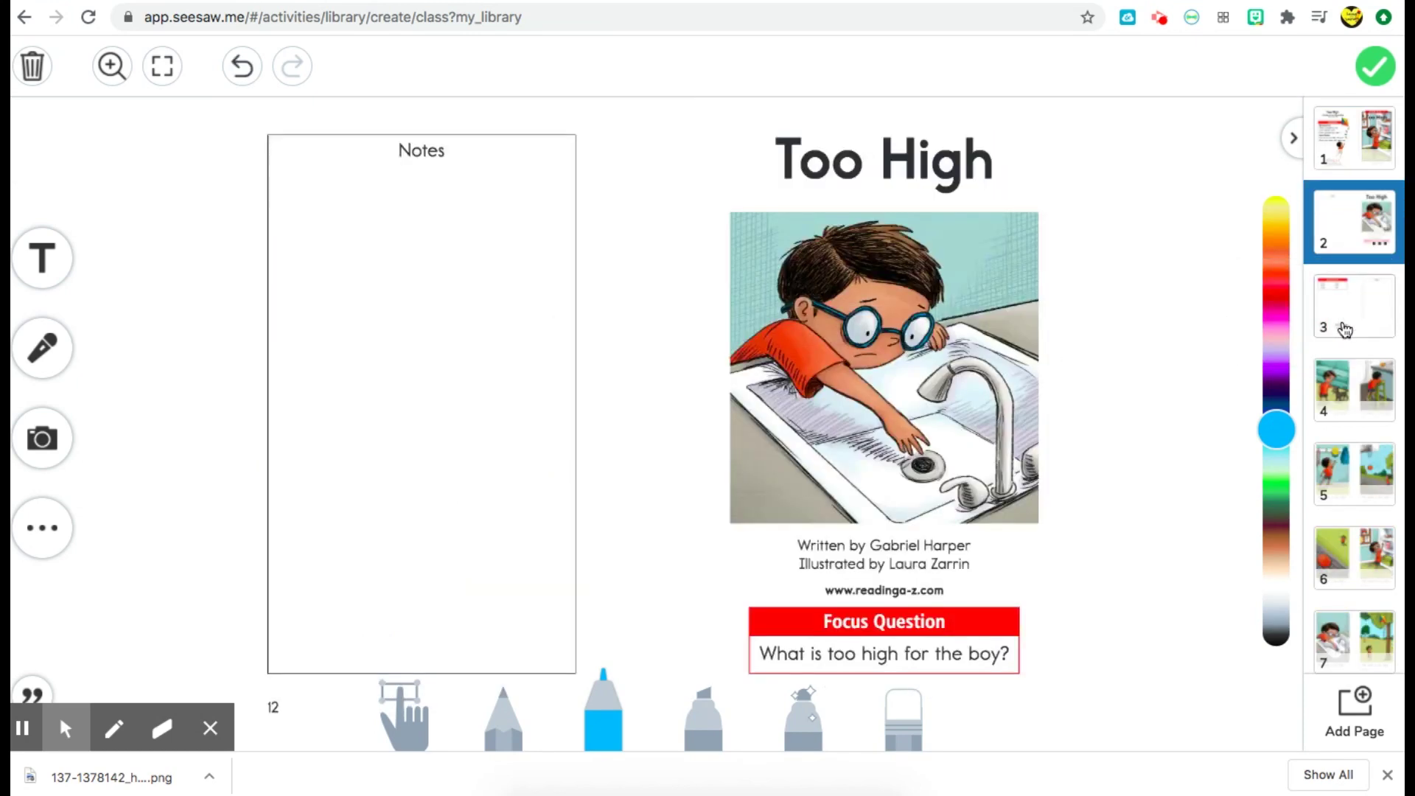
left_click(1381, 246)
left_click(1342, 338)
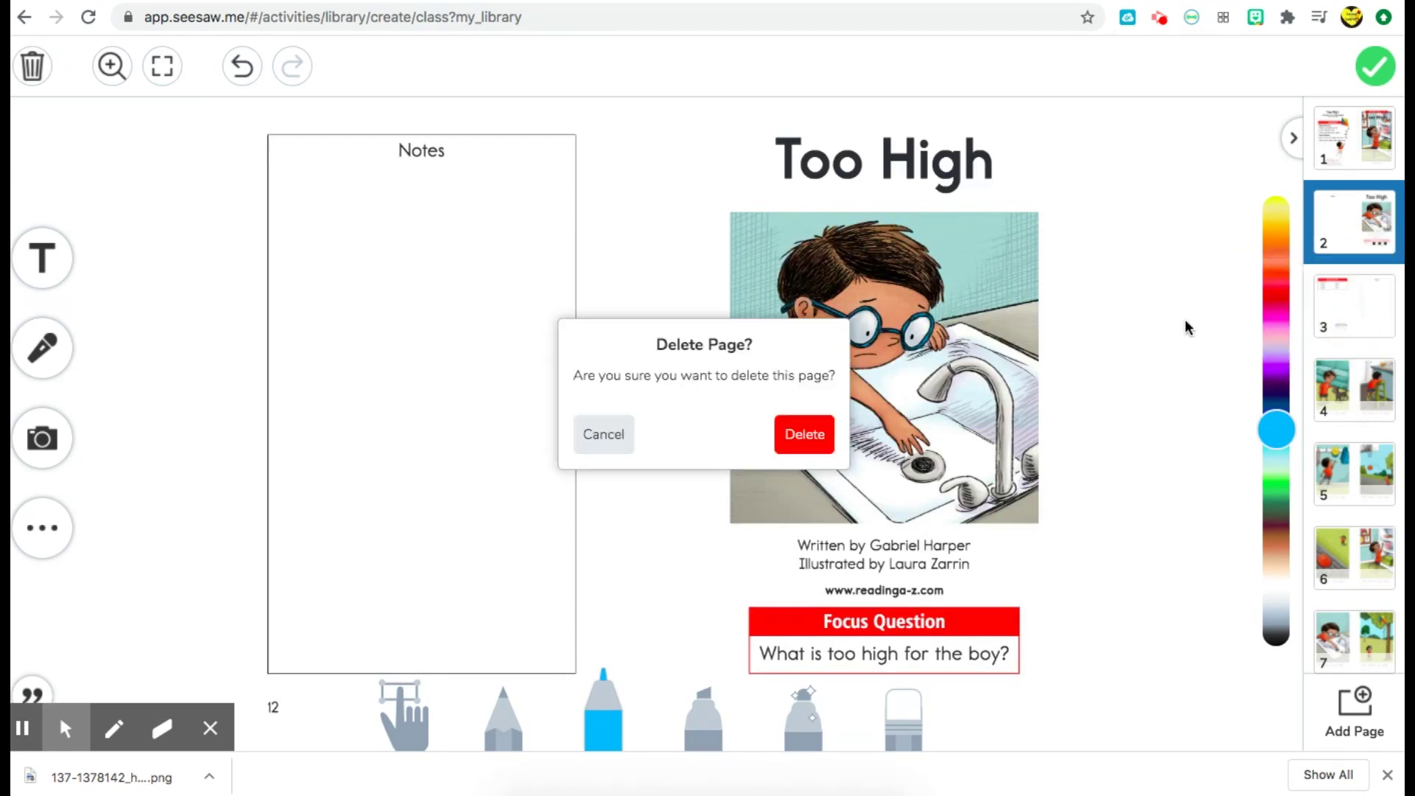
left_click(796, 435)
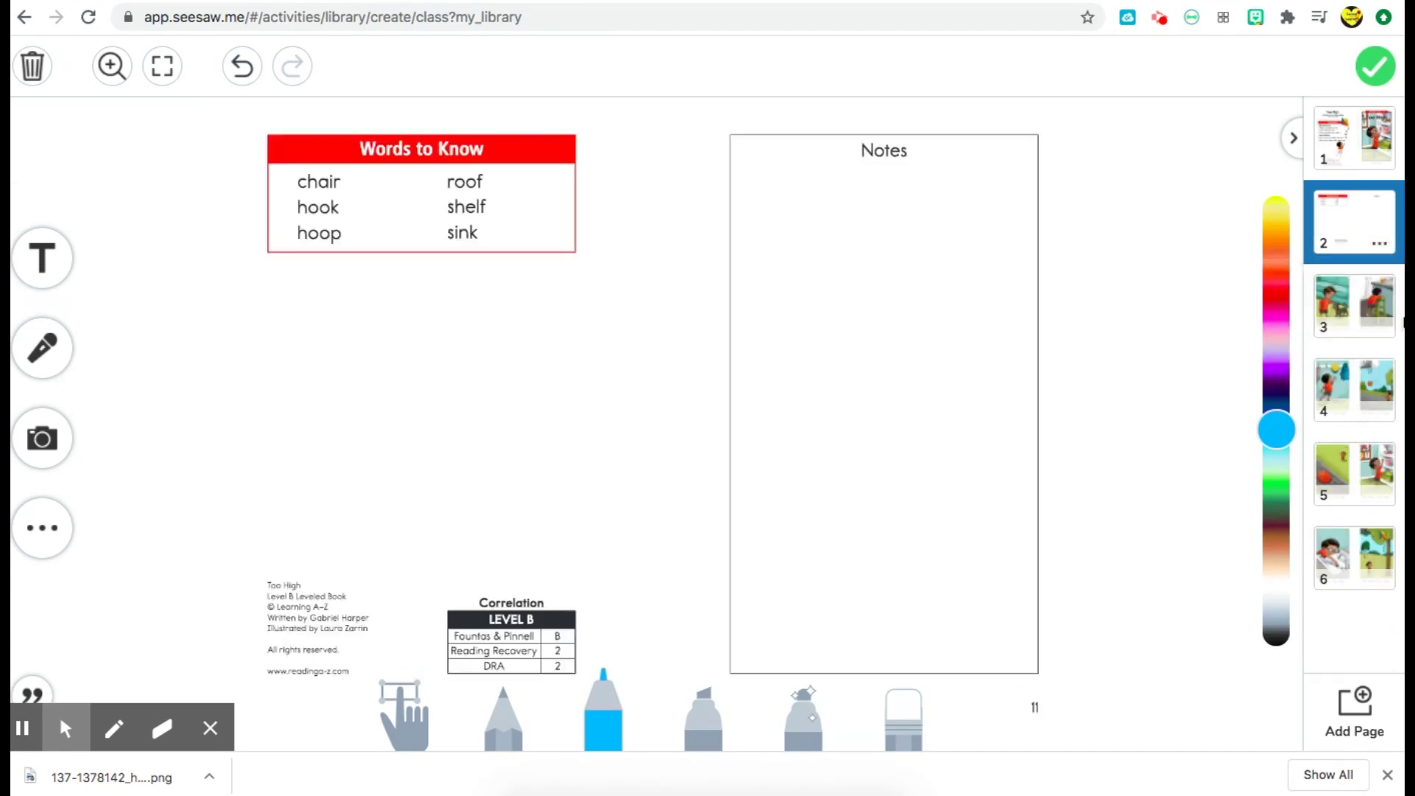
left_click(1380, 245)
left_click(1317, 338)
left_click(794, 438)
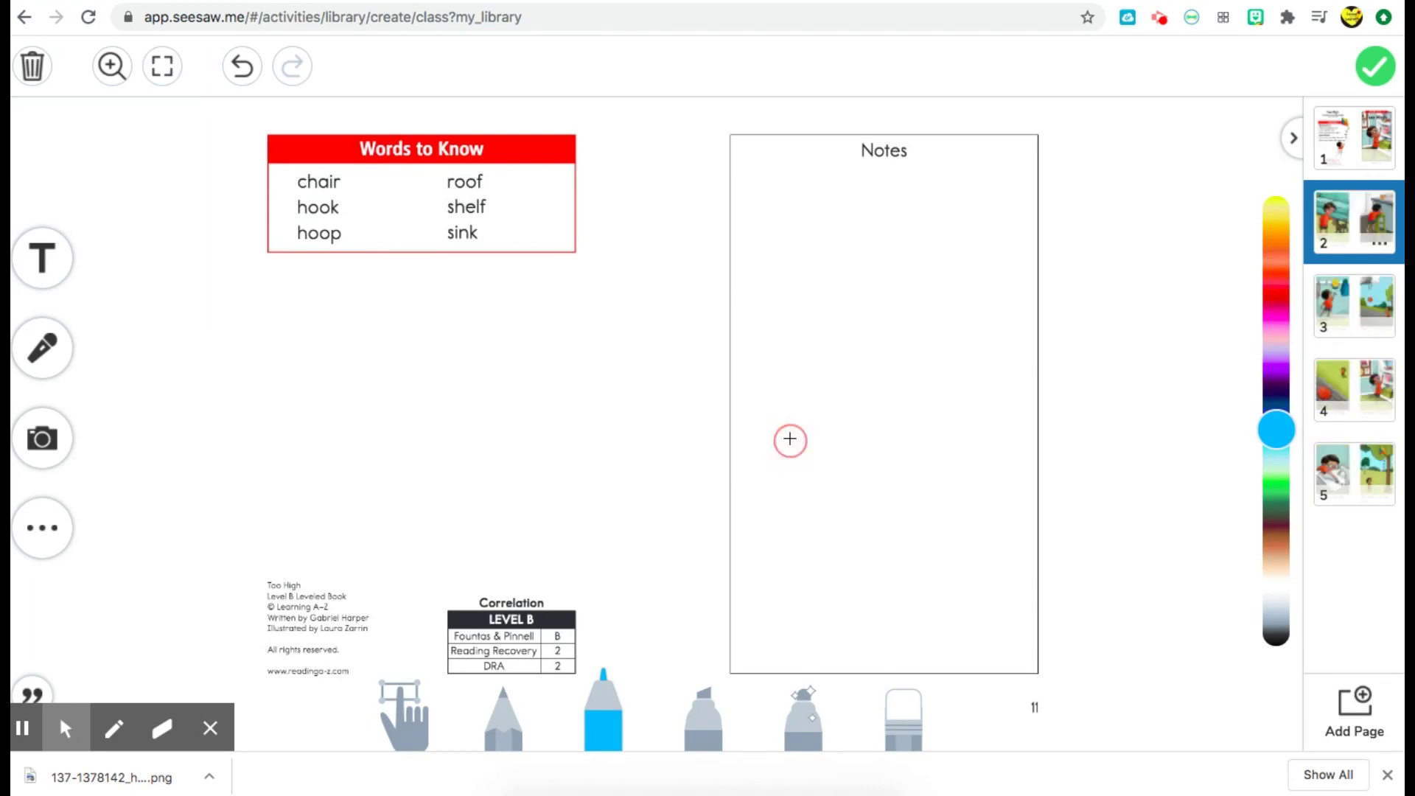
Look through the remaining five pages of the Too High book and return to the cover page.
left_click(1360, 150)
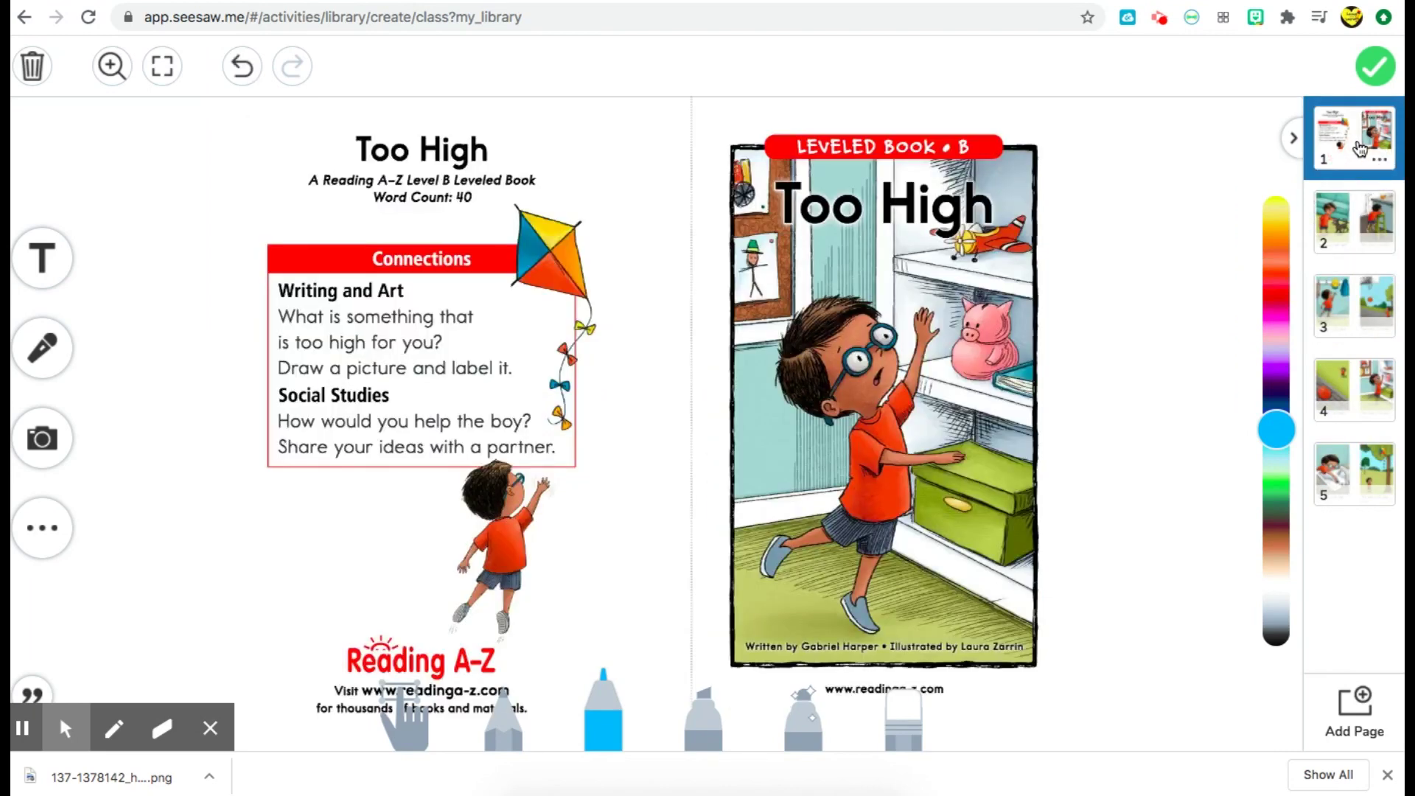
key("Down")
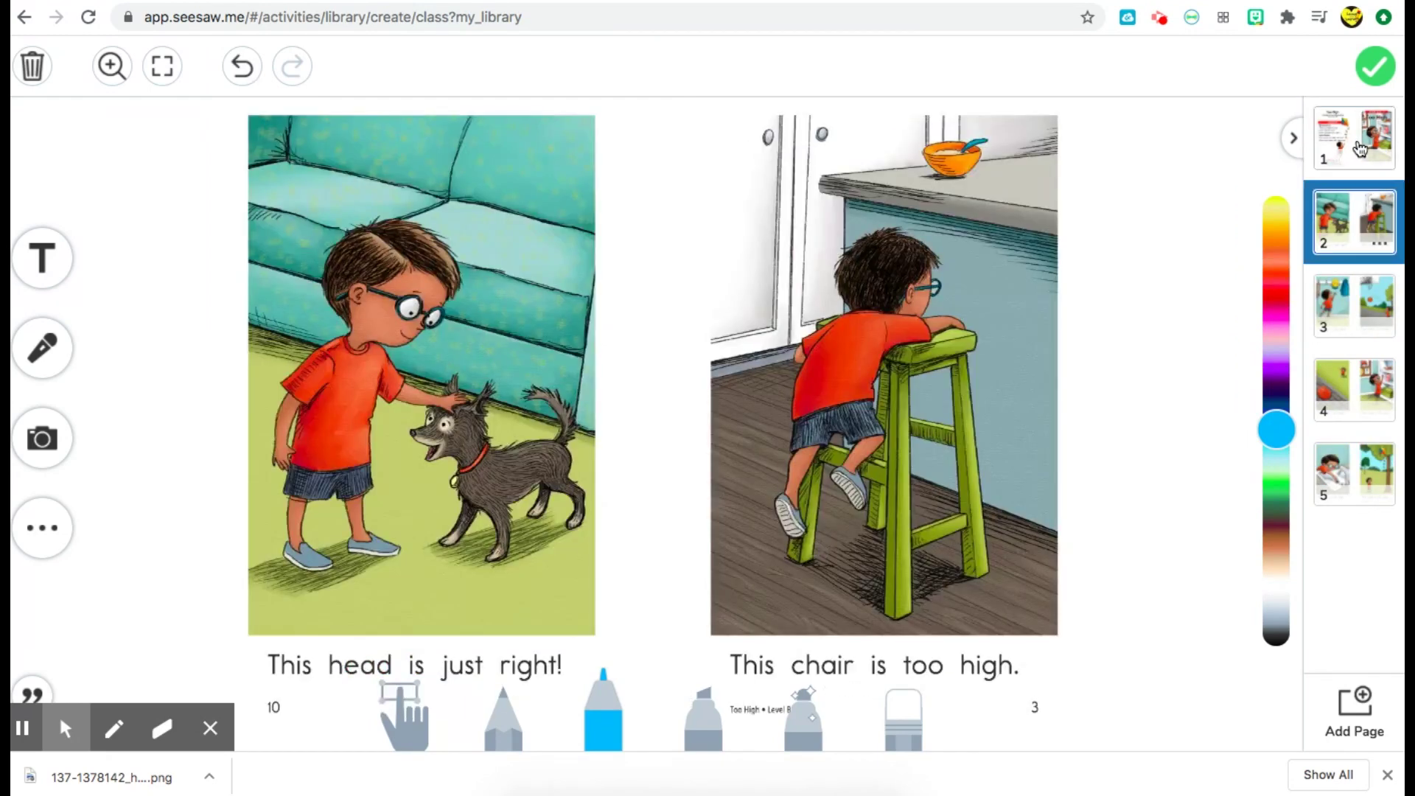
key("Down")
key("Down")
key("Down")
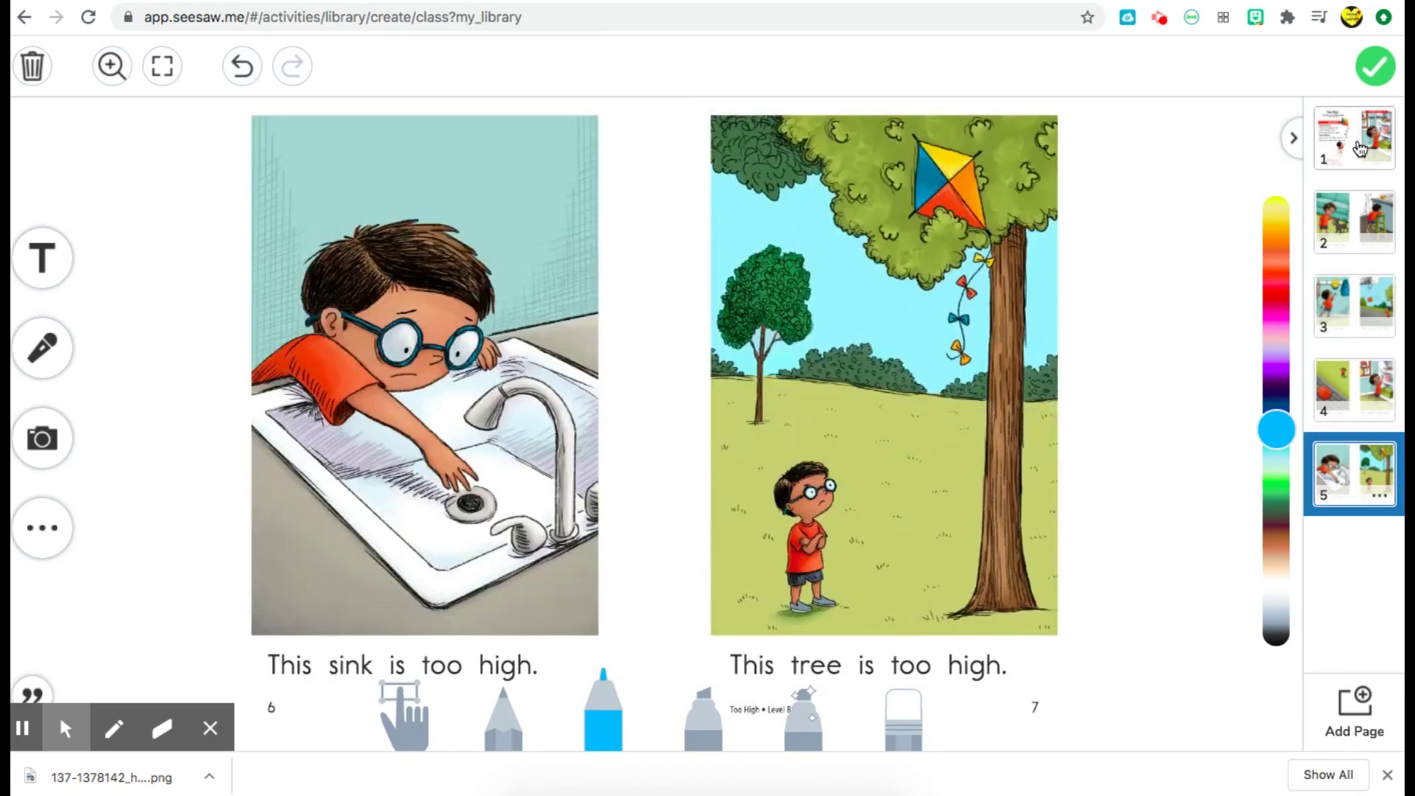
key("Up")
key("Up")
key("Up")
key("Up")
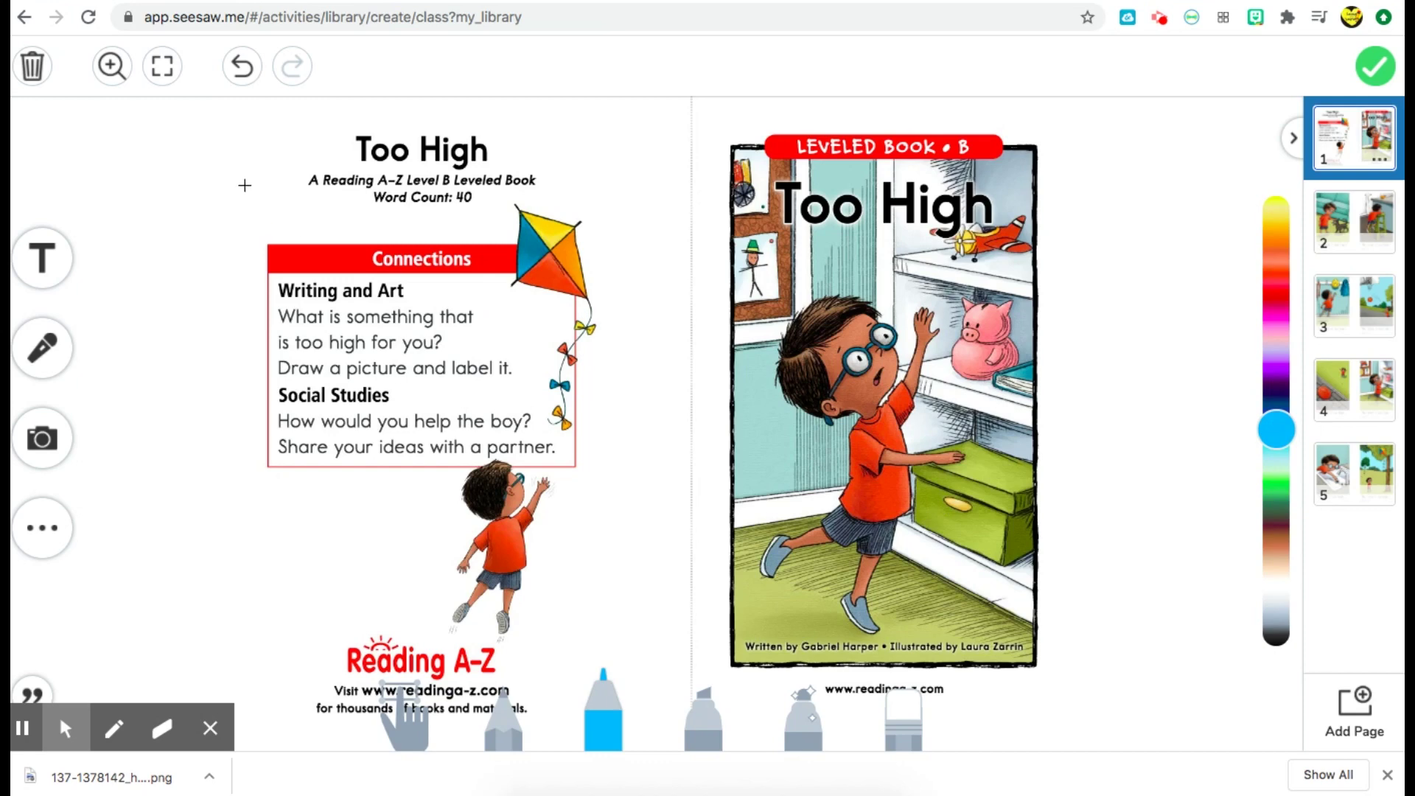
View the cover page in full-screen preview and return to editing.
left_click(166, 78)
left_click(162, 67)
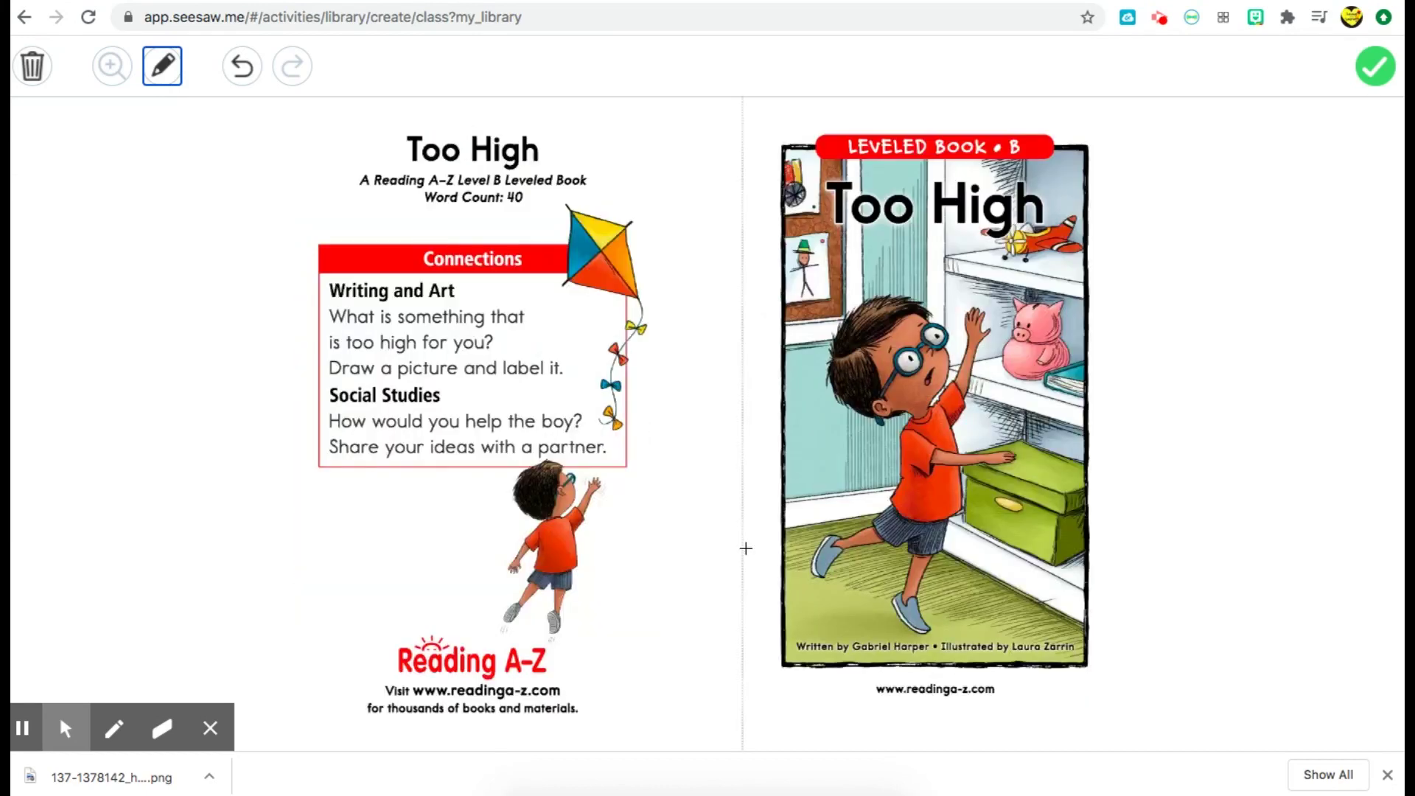
left_click(168, 72)
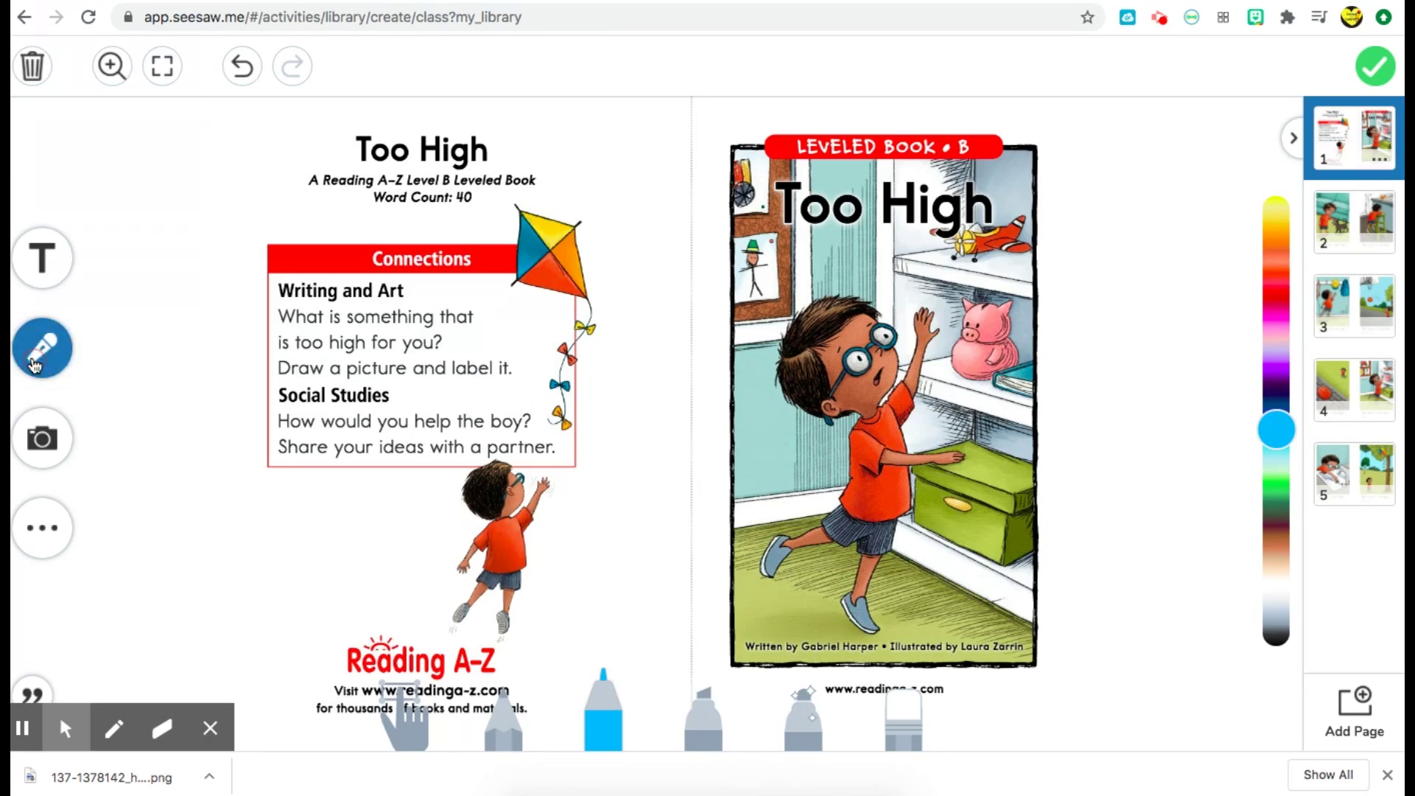
Start a voice recording on the cover page and mark the title words "Too High" with magenta glow-pen dots.
left_click(42, 352)
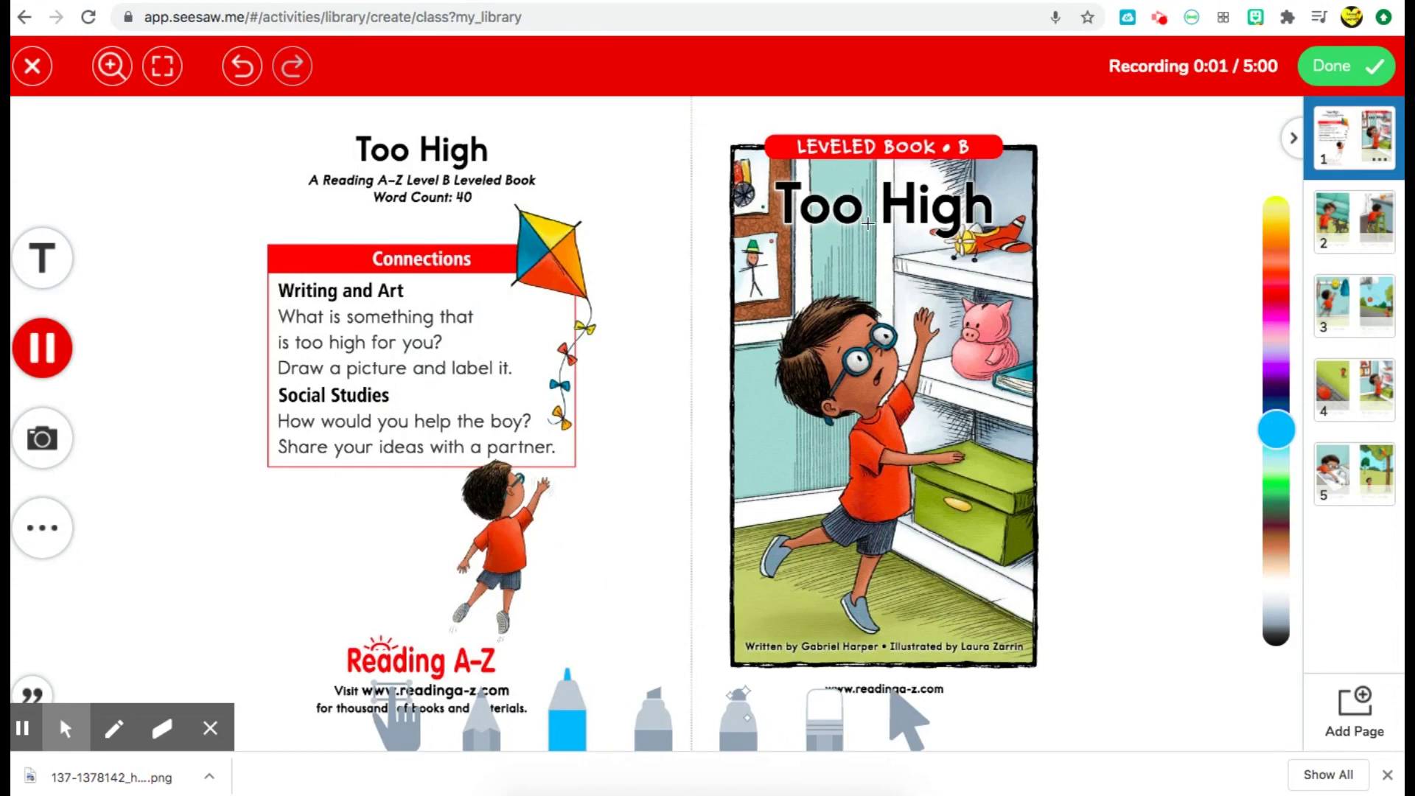
left_click(807, 236)
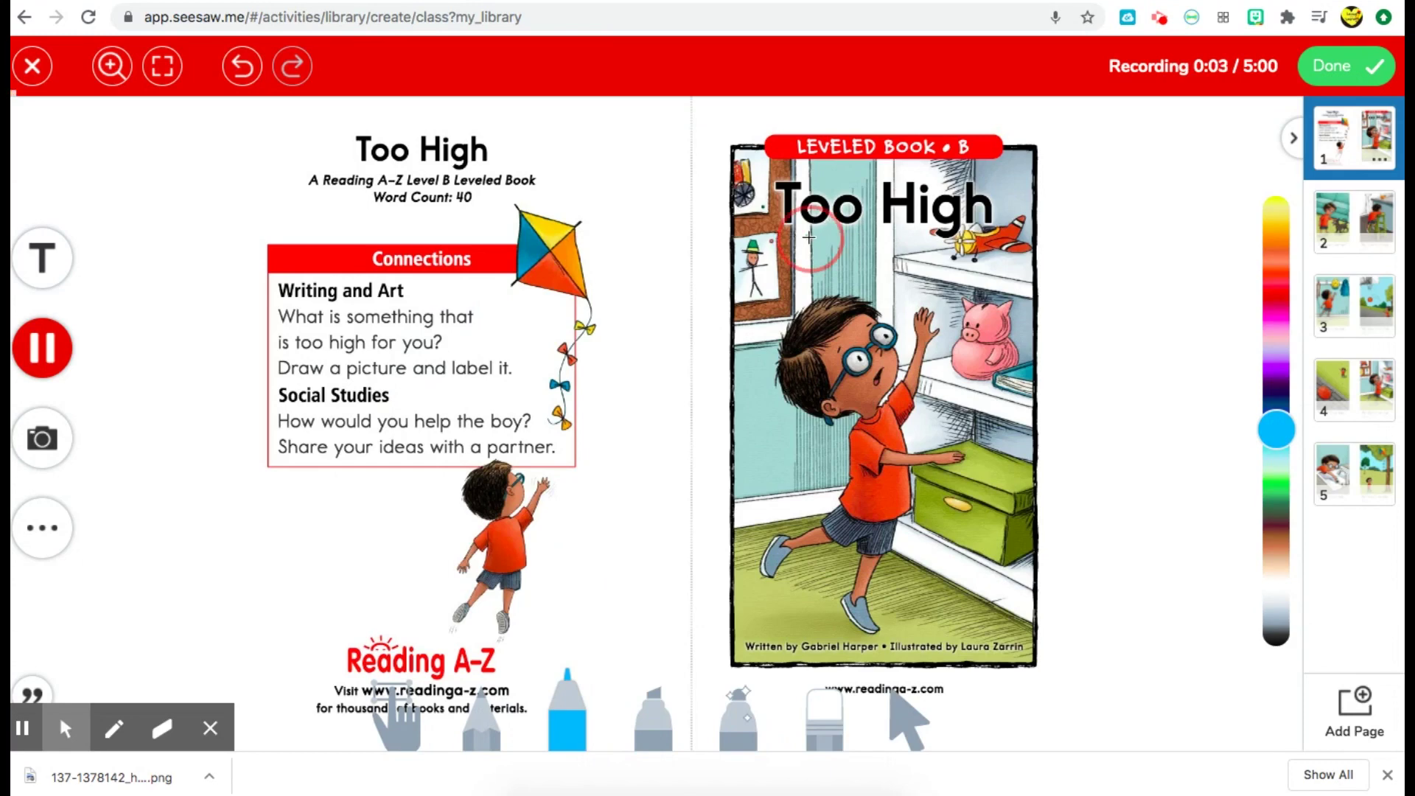
left_click(402, 715)
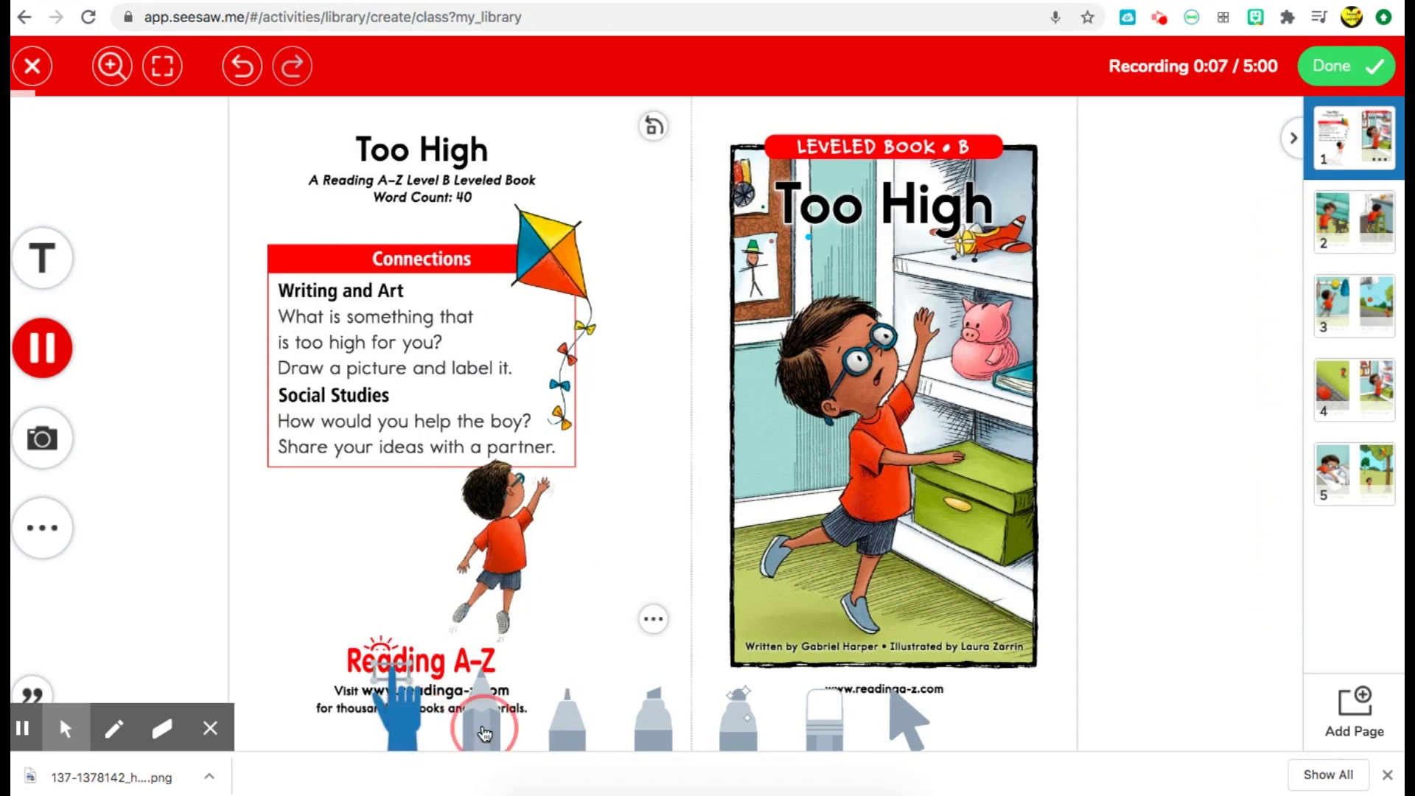
left_click(481, 718)
left_click(737, 712)
left_click(818, 239)
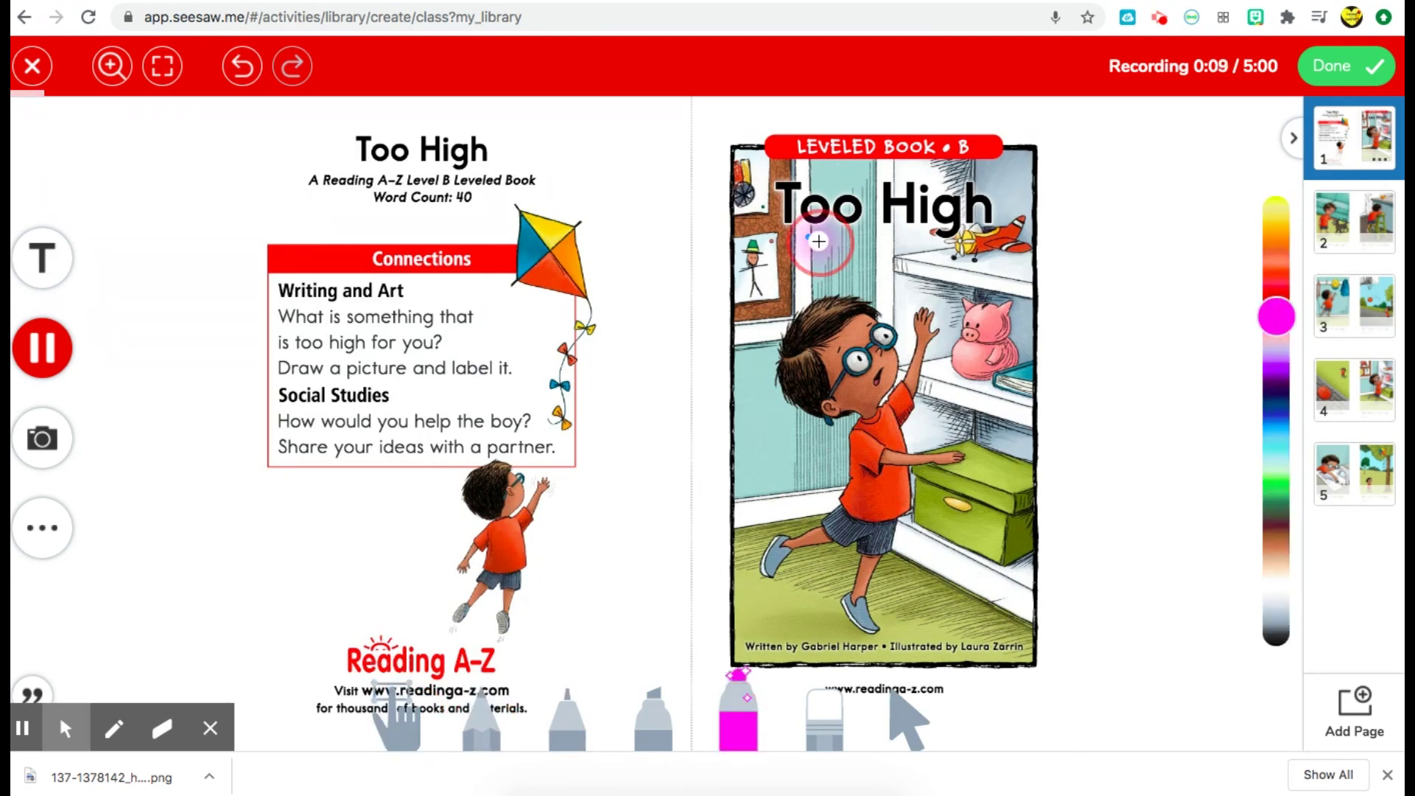
left_click(934, 238)
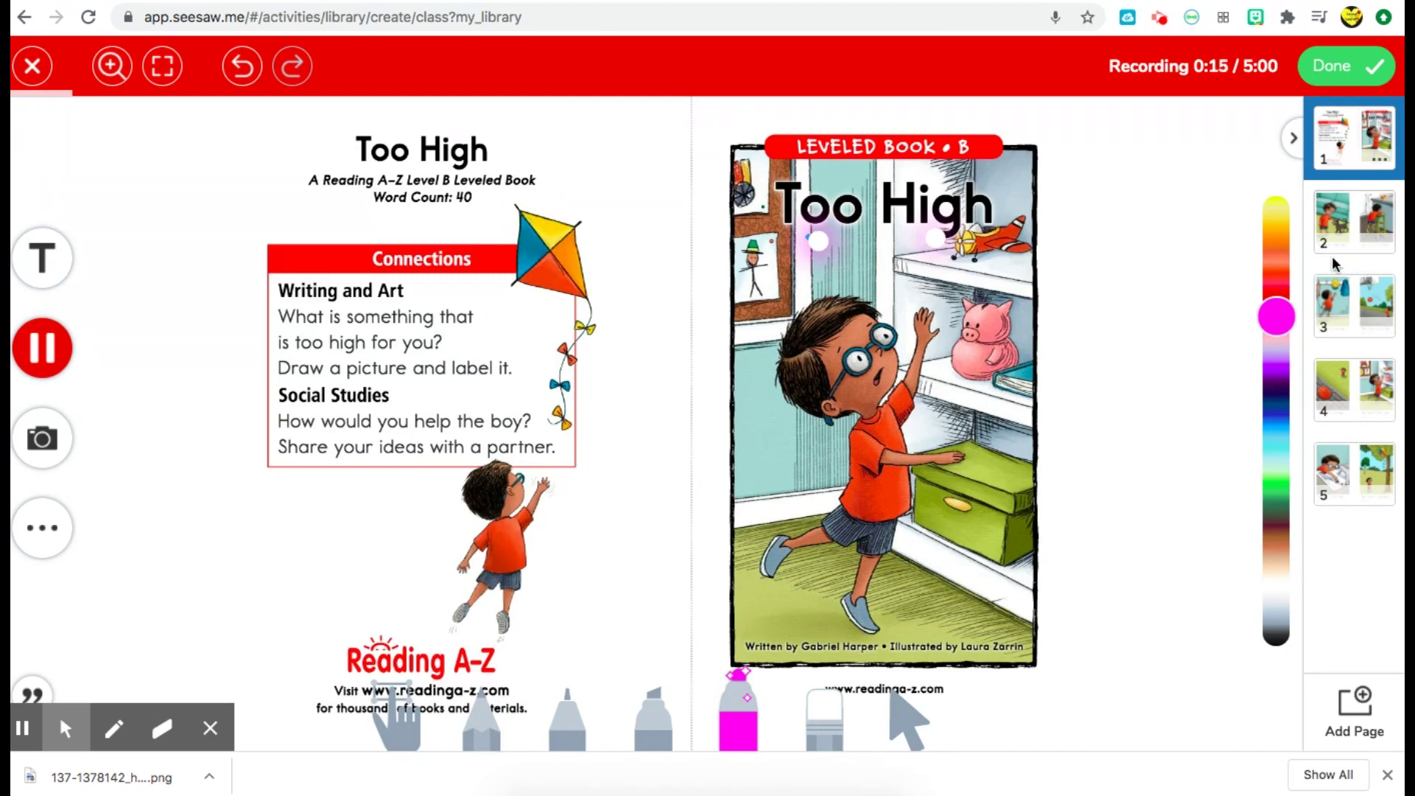
Show page 2 in full screen and mark the words of "This head is just right!" and "This chair is too high." with glow-pen dots.
left_click(1340, 221)
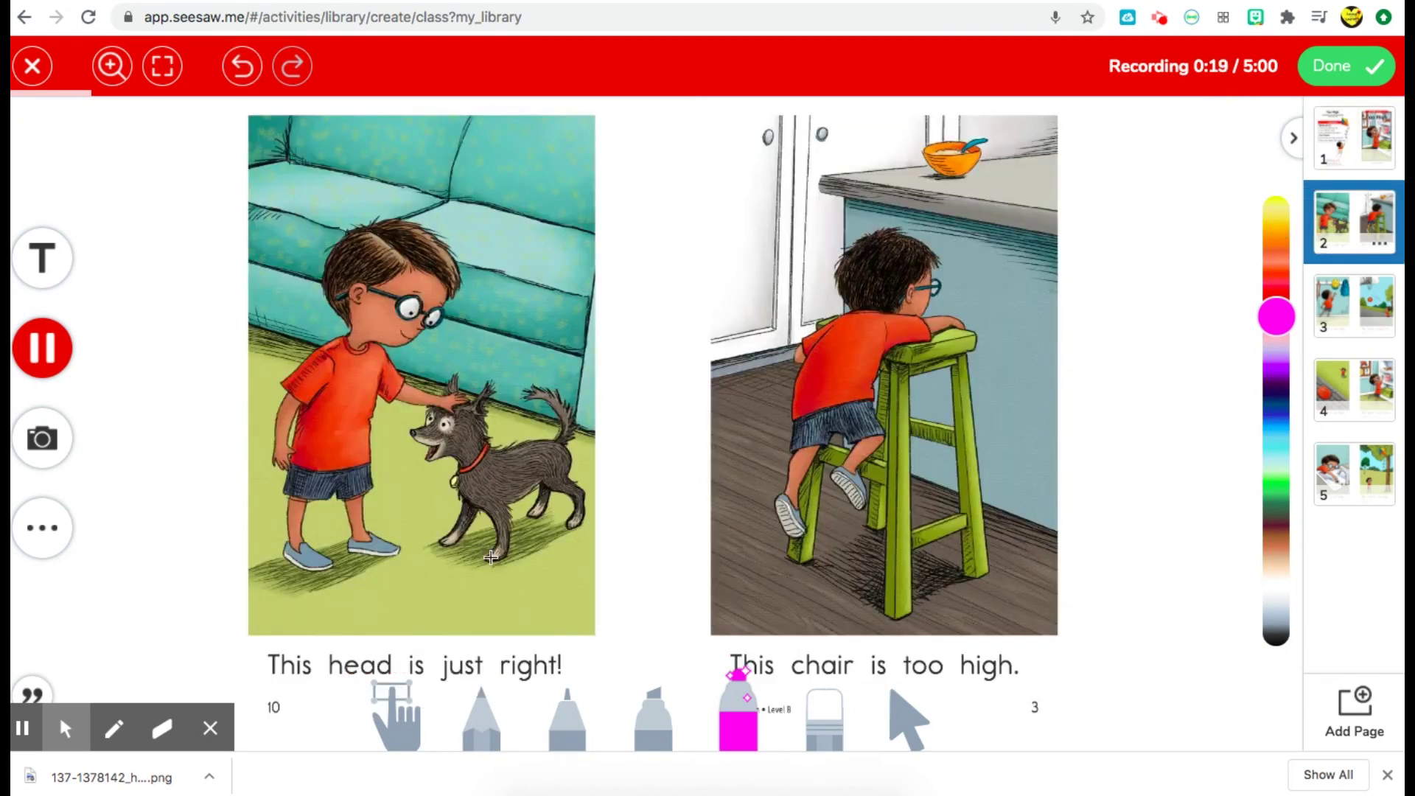
left_click(162, 66)
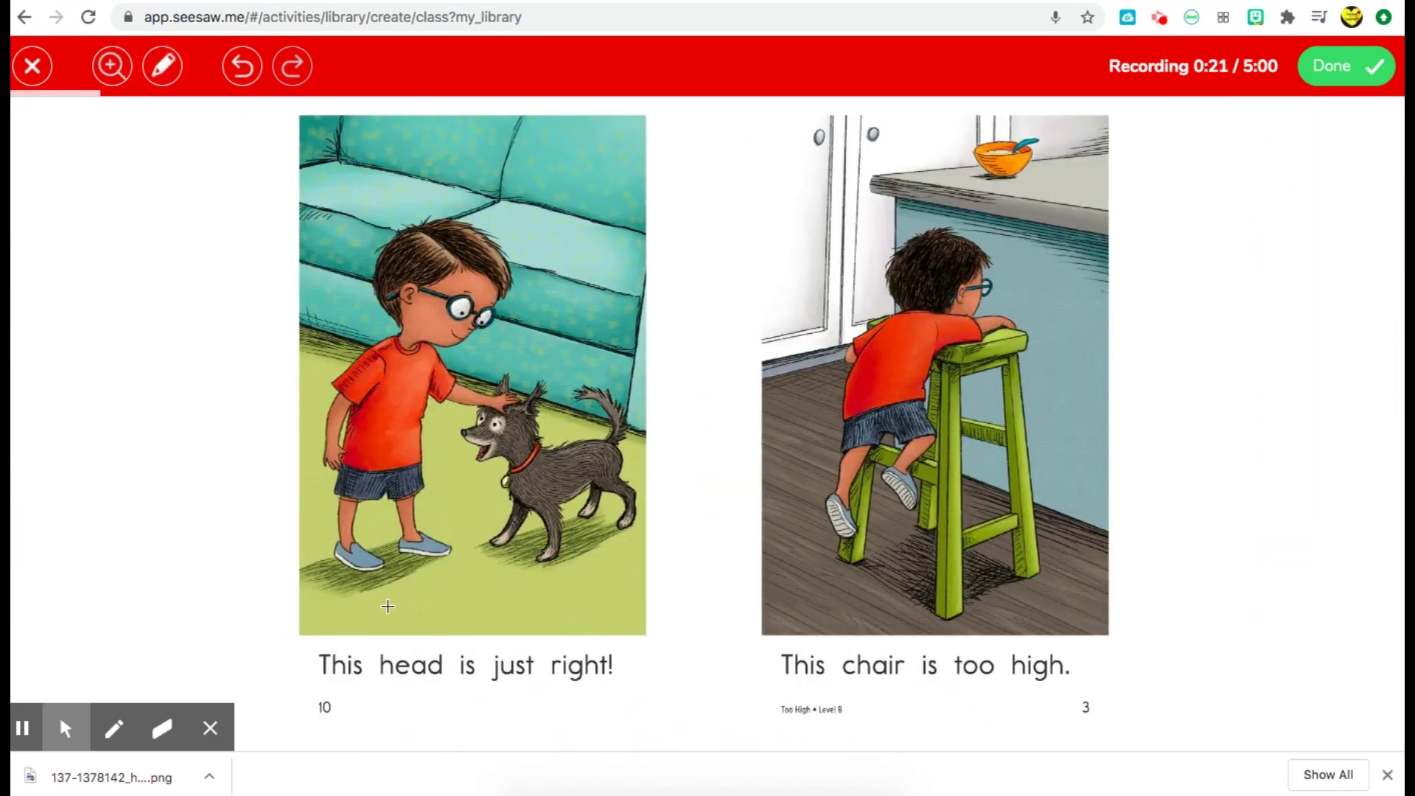
left_click_drag(337, 691, 505, 693)
left_click(588, 691)
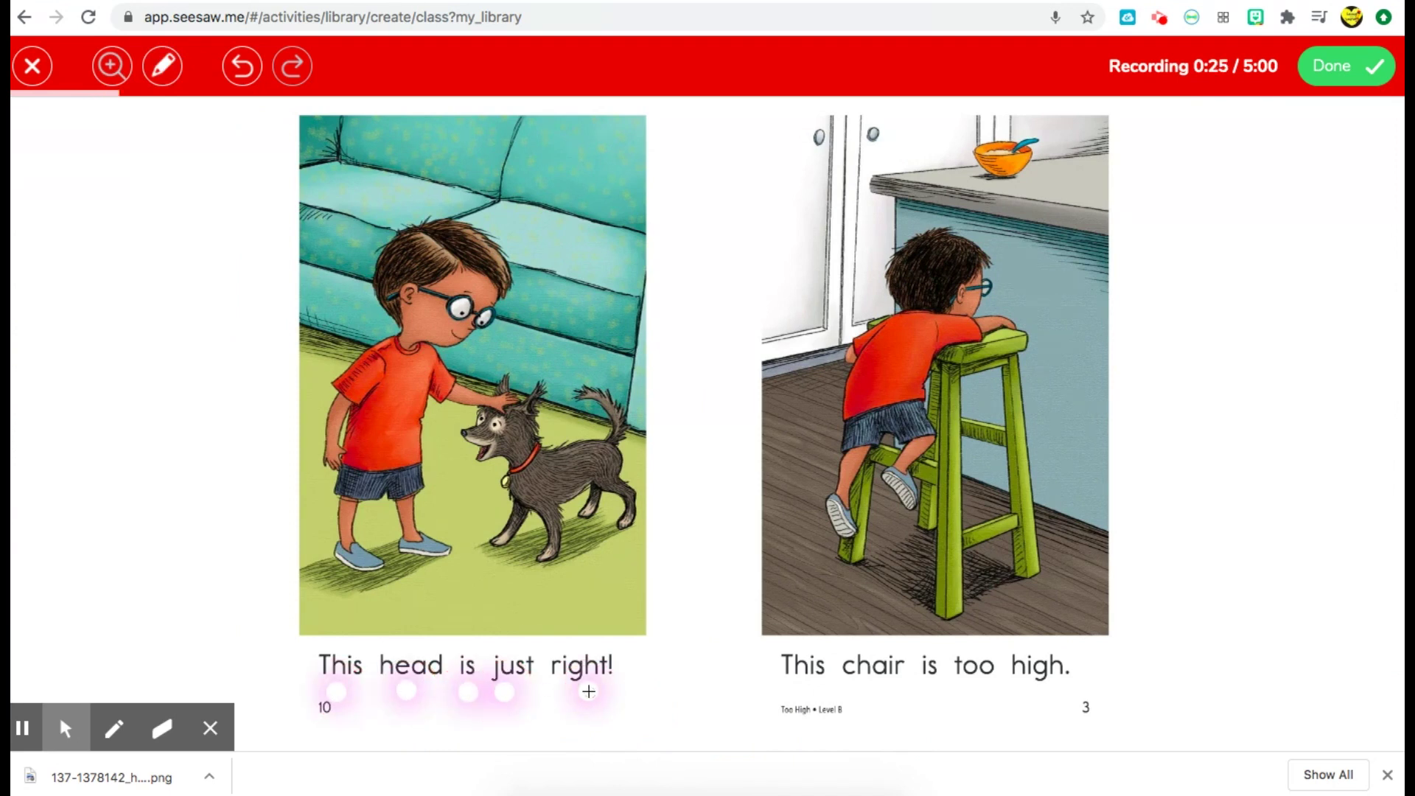
left_click(815, 689)
left_click(875, 678)
left_click(929, 682)
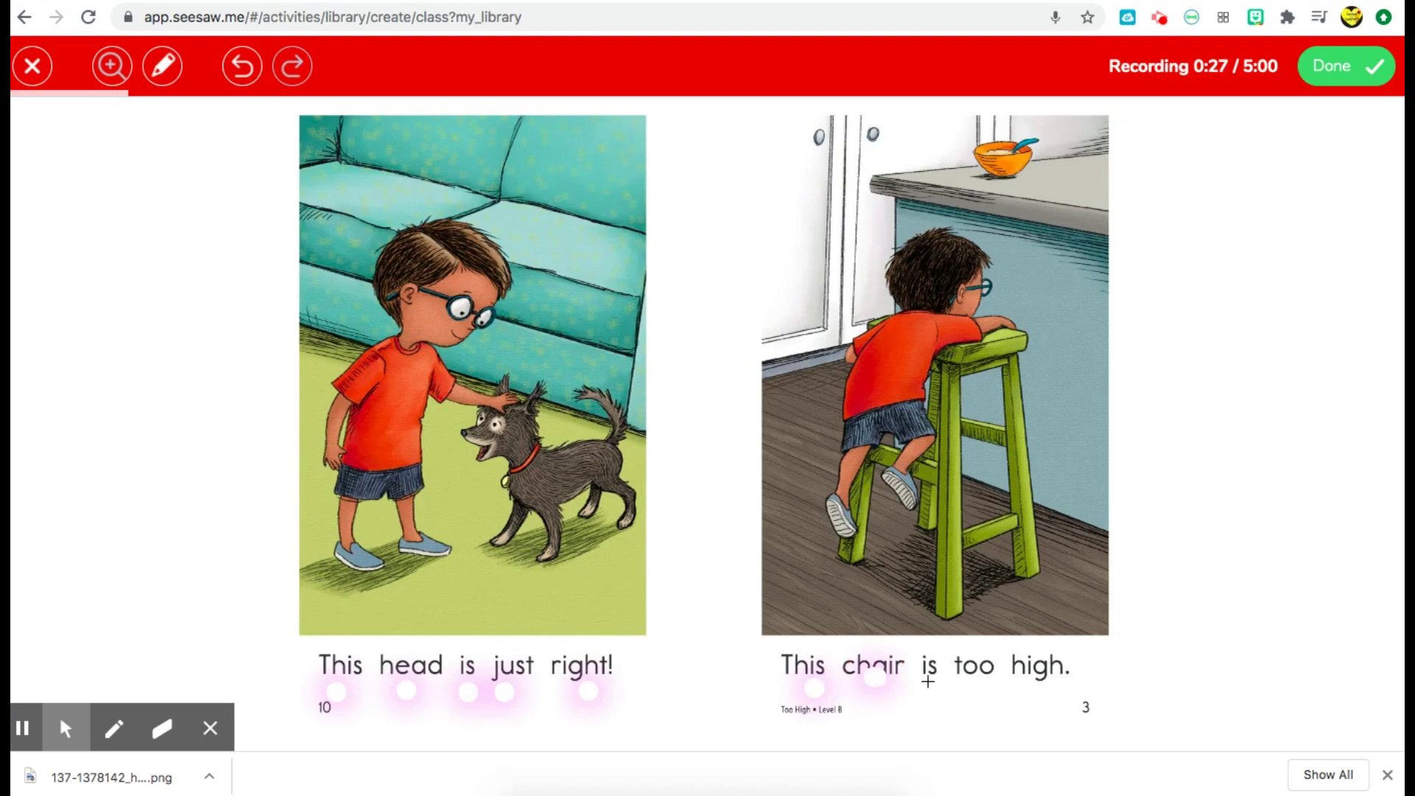
left_click(969, 691)
left_click(1034, 680)
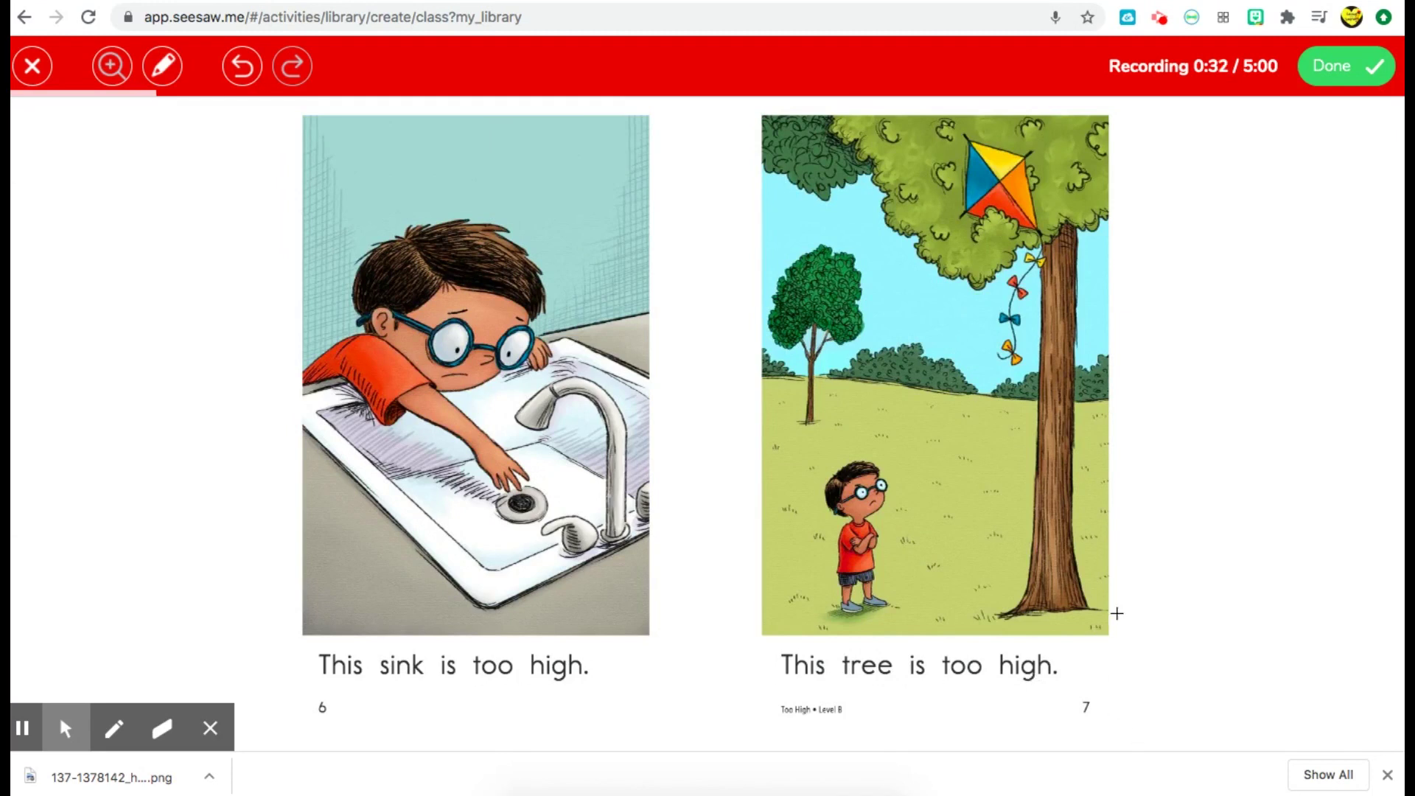
Finish the multipage recording, accept it as a new page, and attach the book template to the activity.
left_click(1343, 66)
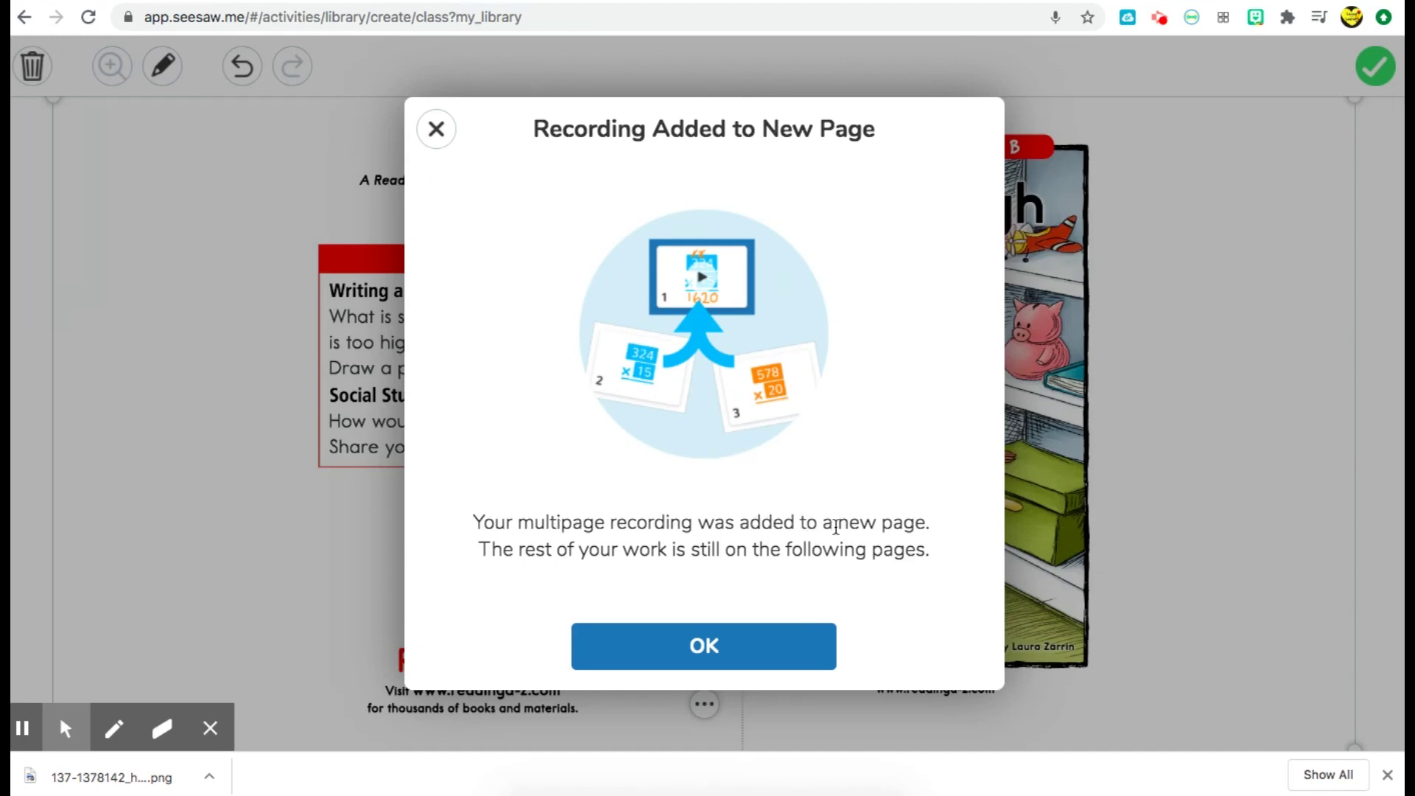
left_click(601, 649)
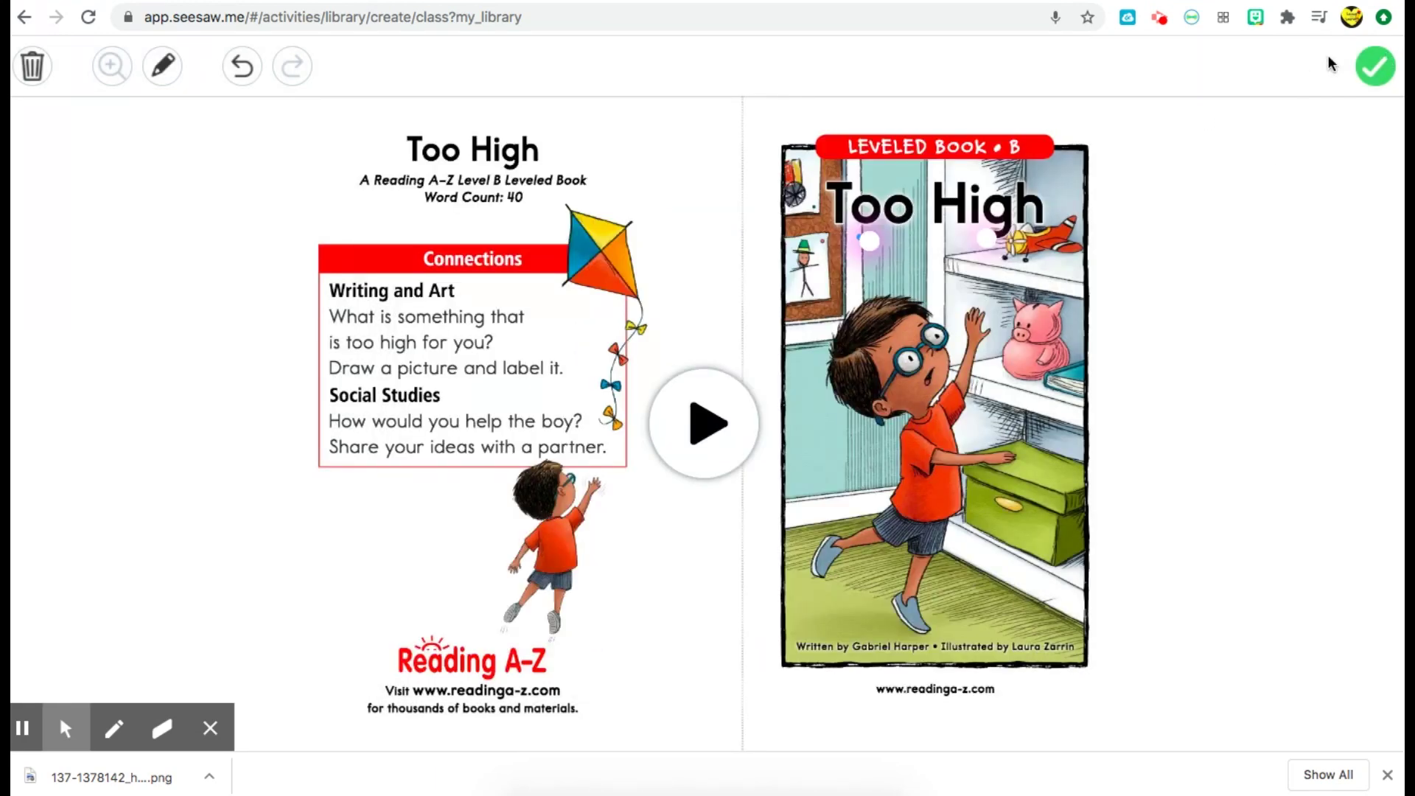
left_click(1372, 68)
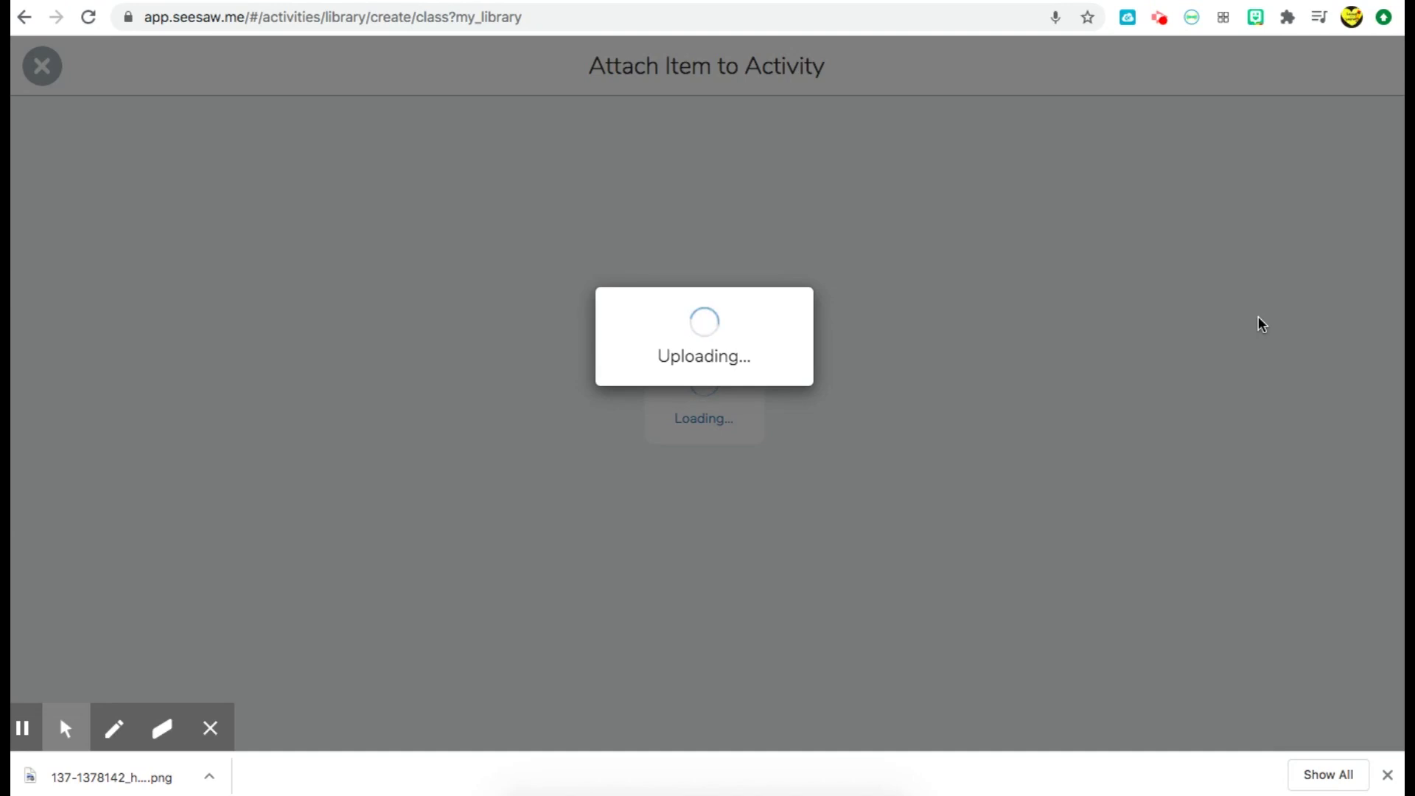
Reopen the attached template and review the recording page, the cover page and the marked page 3.
scroll(606, 499, "down", 3)
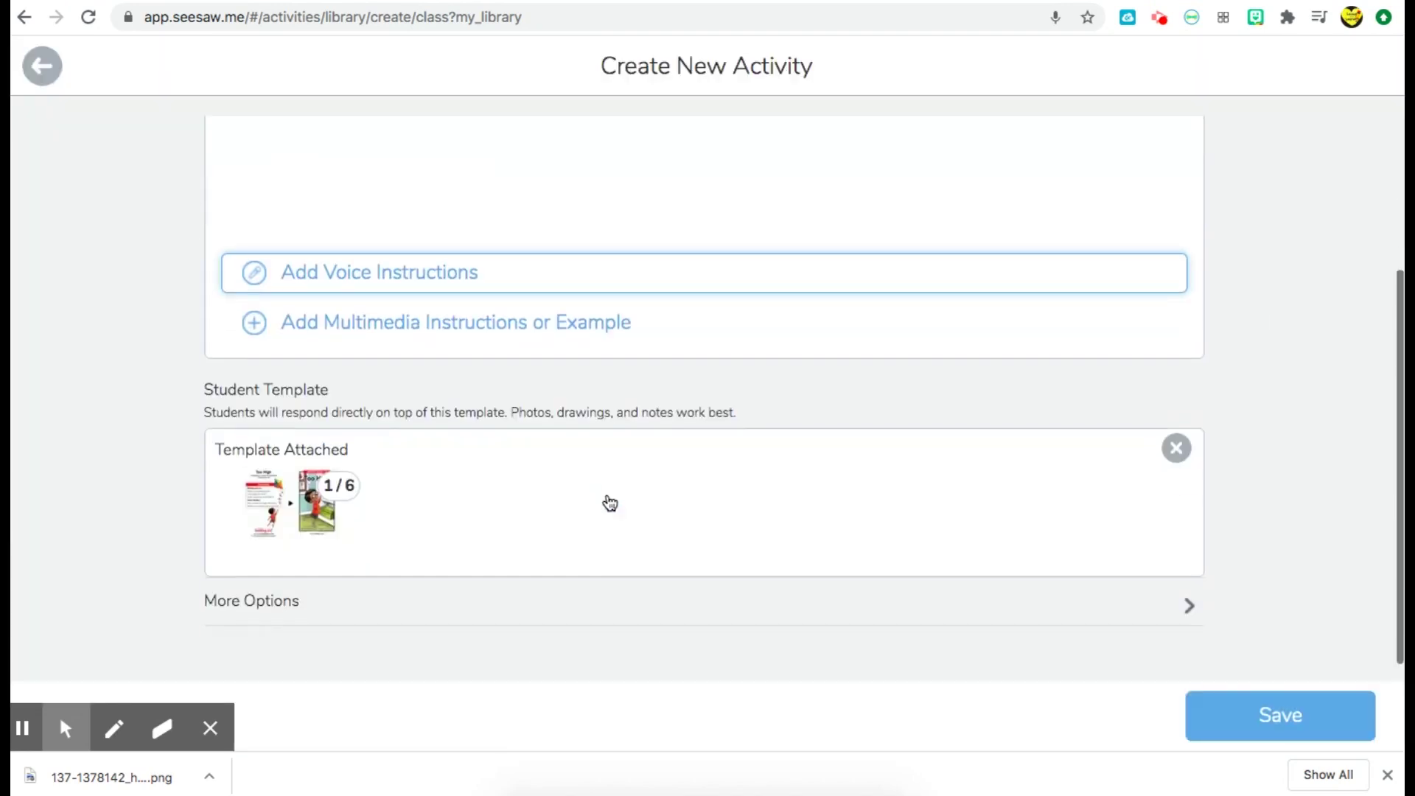
left_click(265, 507)
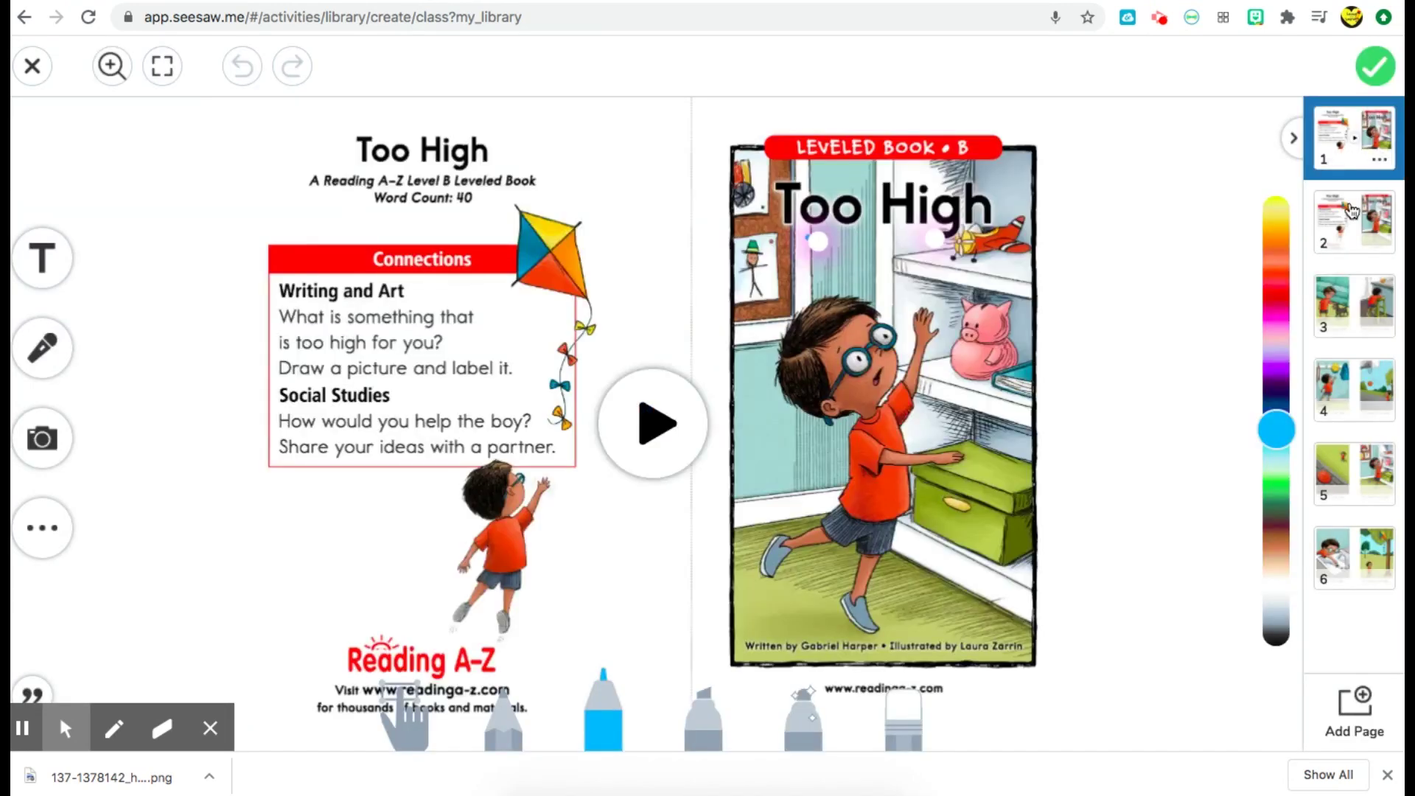
left_click(1347, 236)
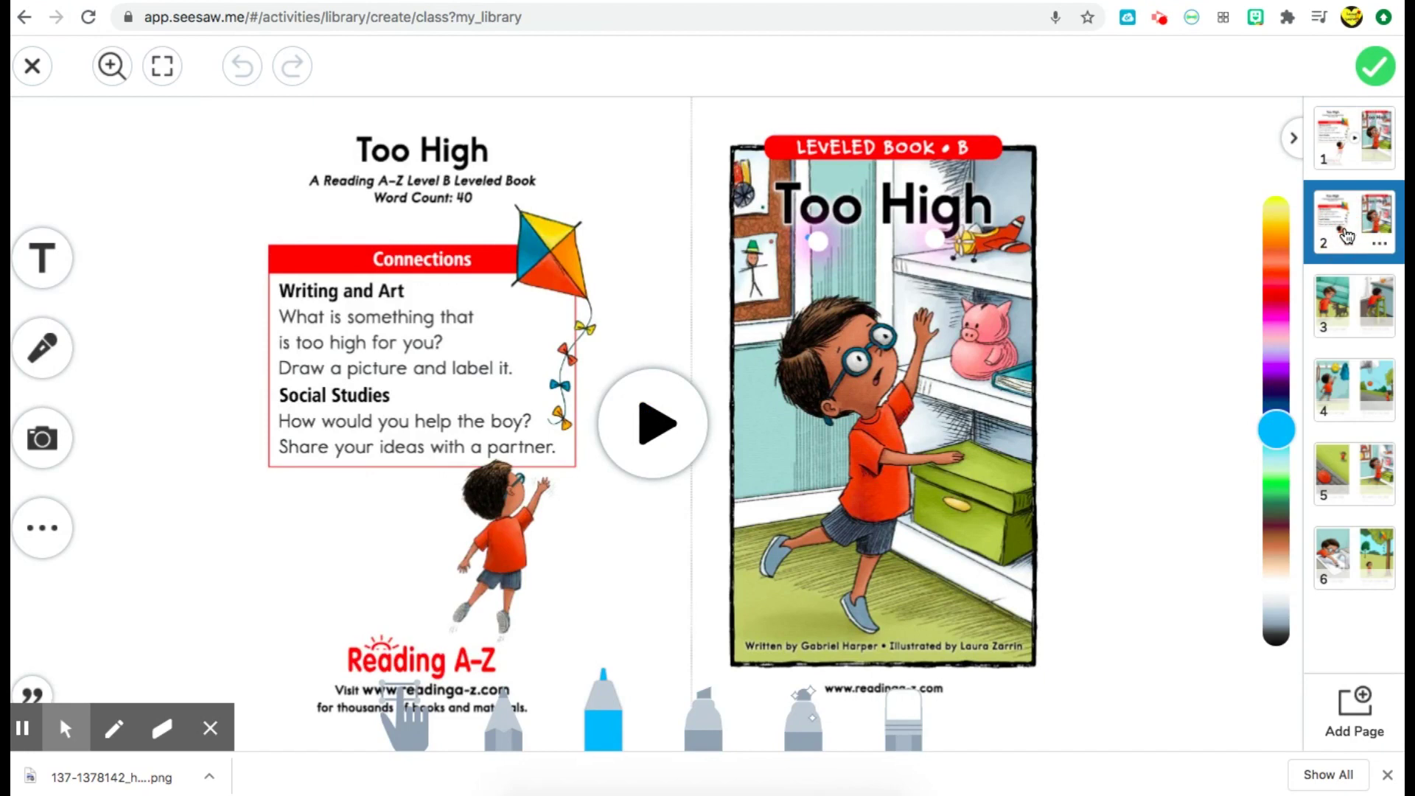
left_click(1376, 135)
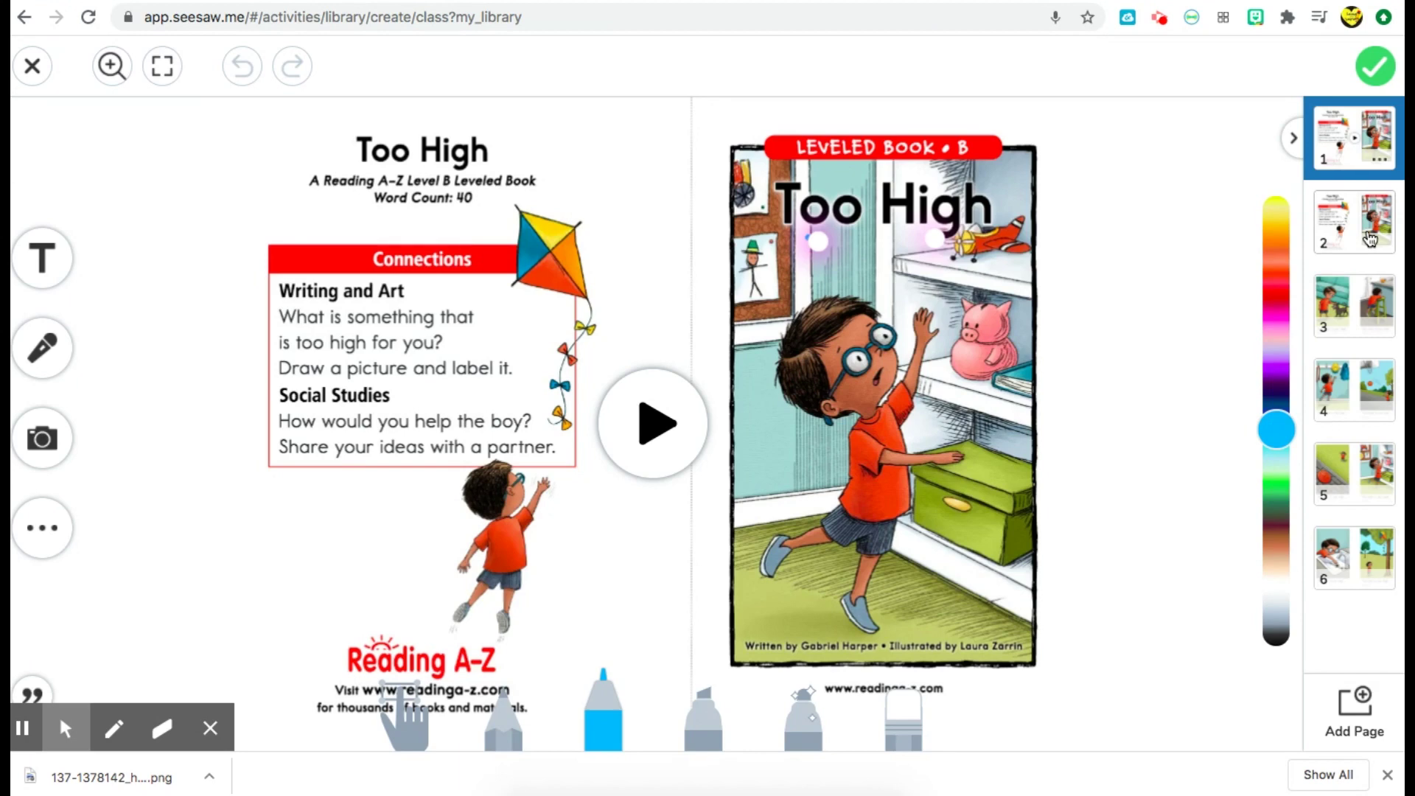
left_click(1353, 298)
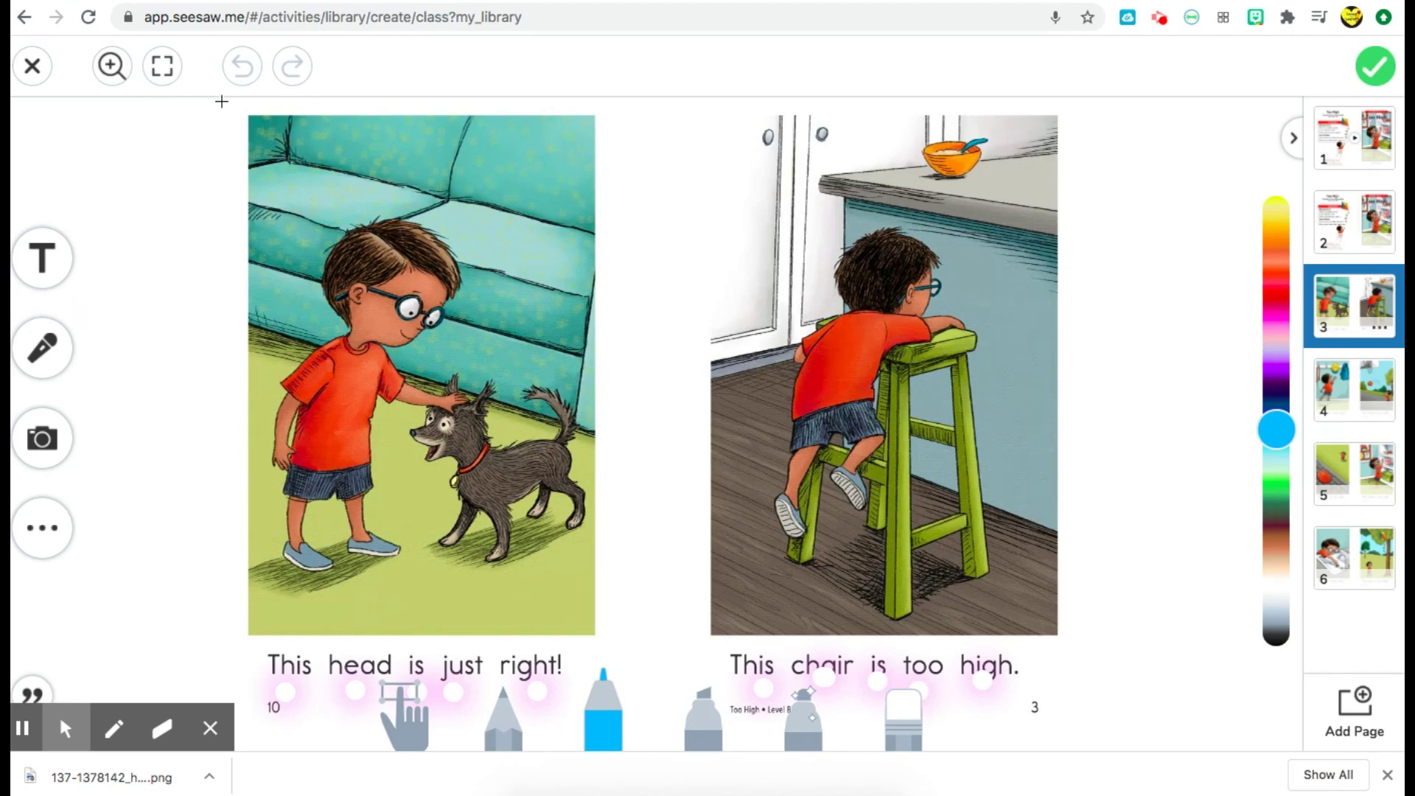
Open the zoom navigator on page 3 and try magnifying and reducing the spread.
left_click(111, 68)
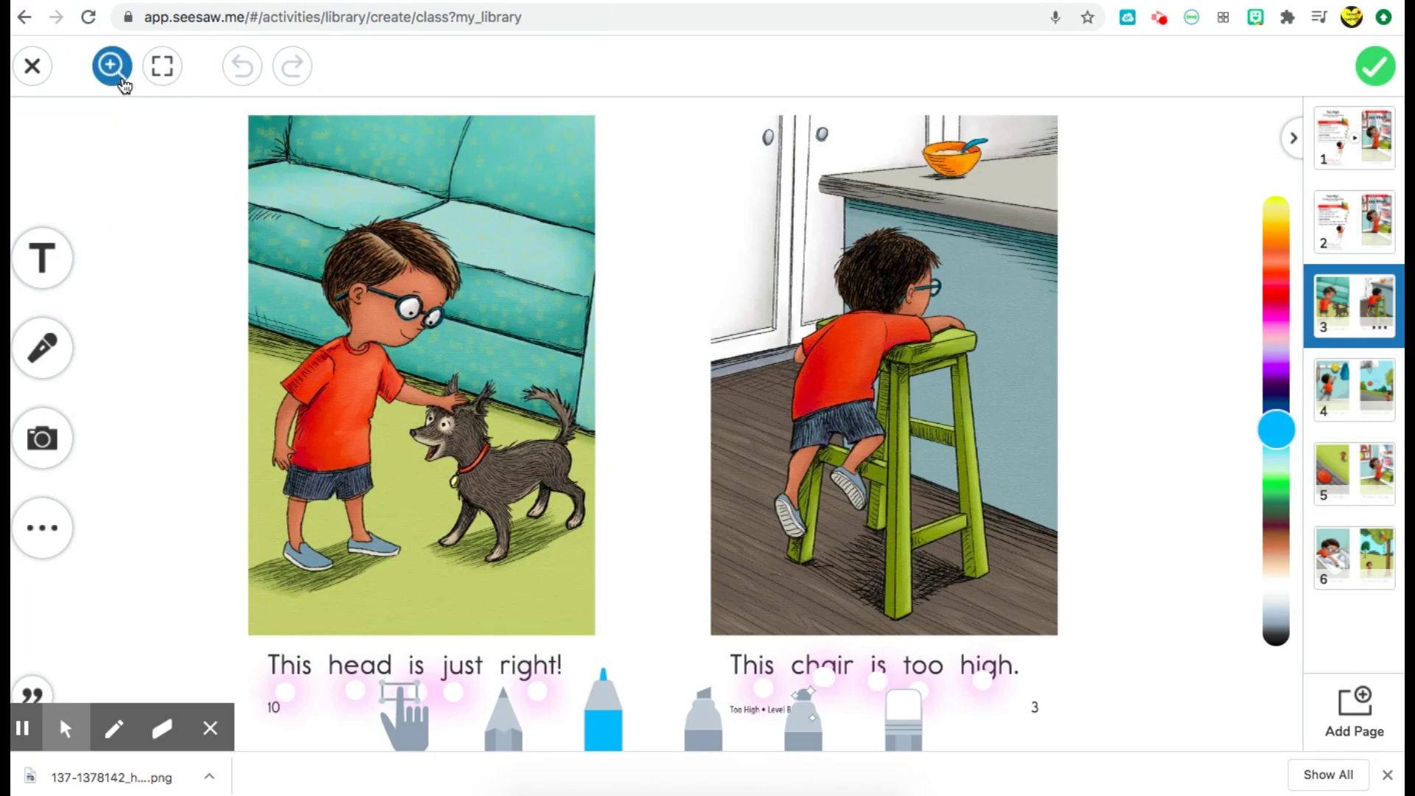
left_click(116, 72)
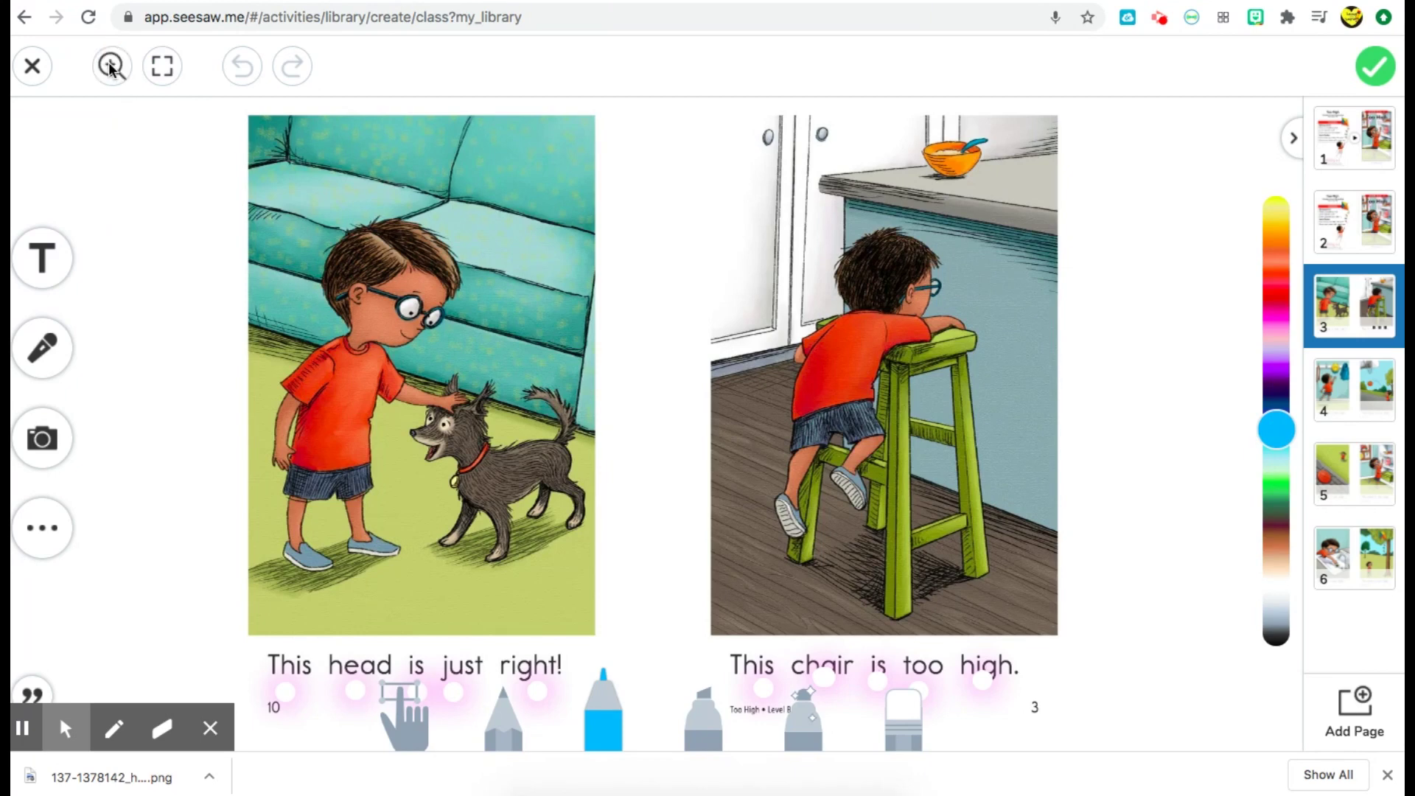
left_click(109, 67)
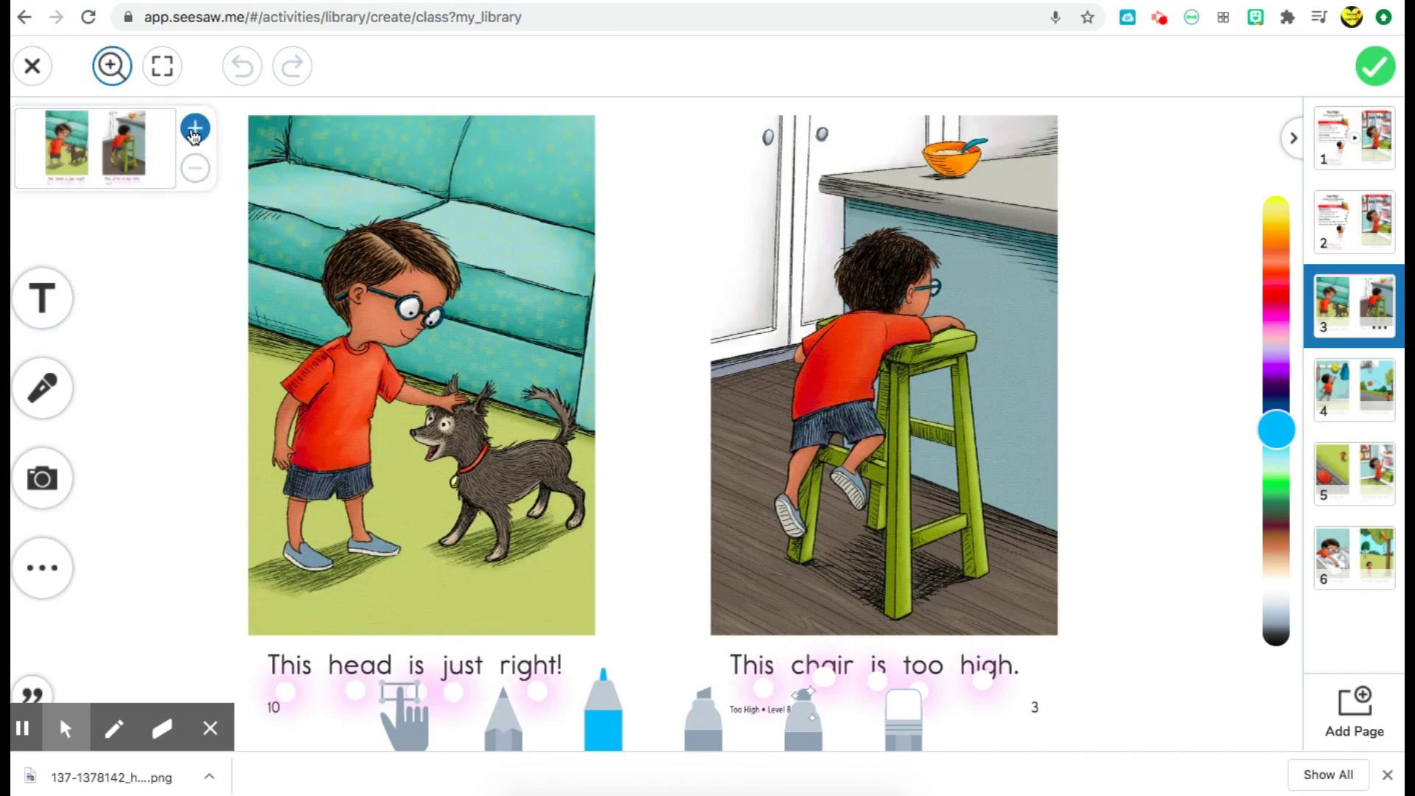
left_click(194, 131)
left_click(194, 131)
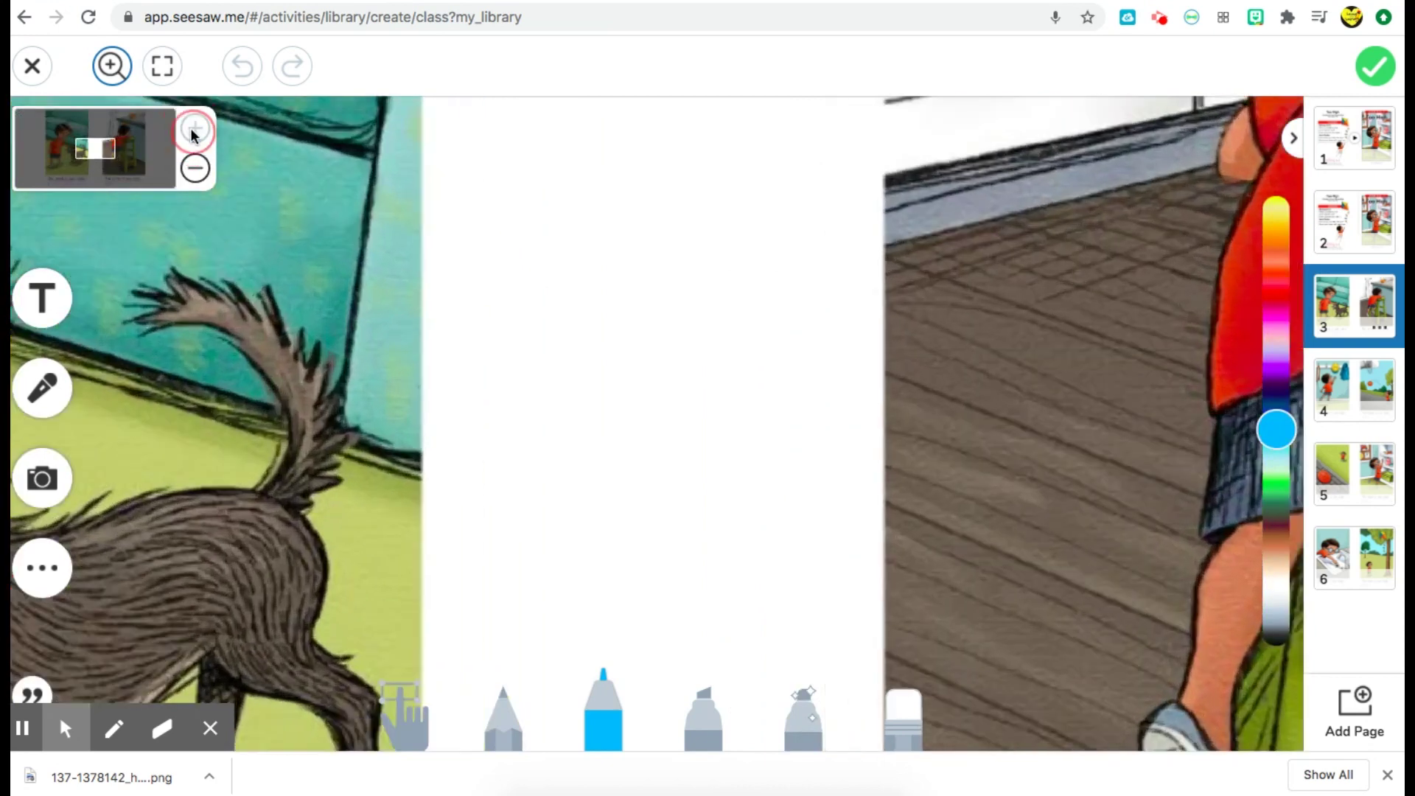
left_click(194, 168)
left_click(195, 169)
left_click(195, 128)
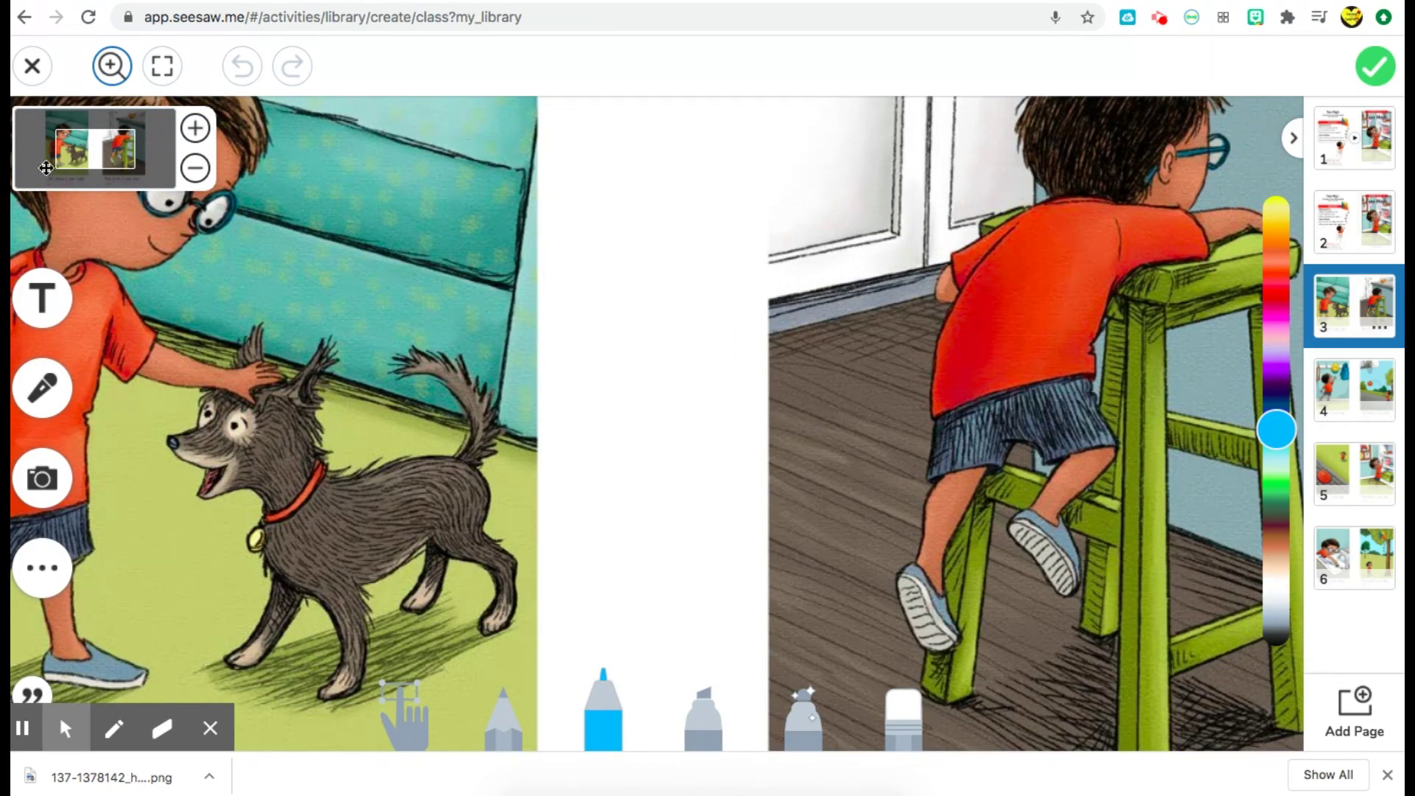
Pan the magnified page 3 to view the marked sentences under both pictures, and zoom back out to the whole spread.
left_click(92, 155)
left_click_drag(92, 155, 71, 194)
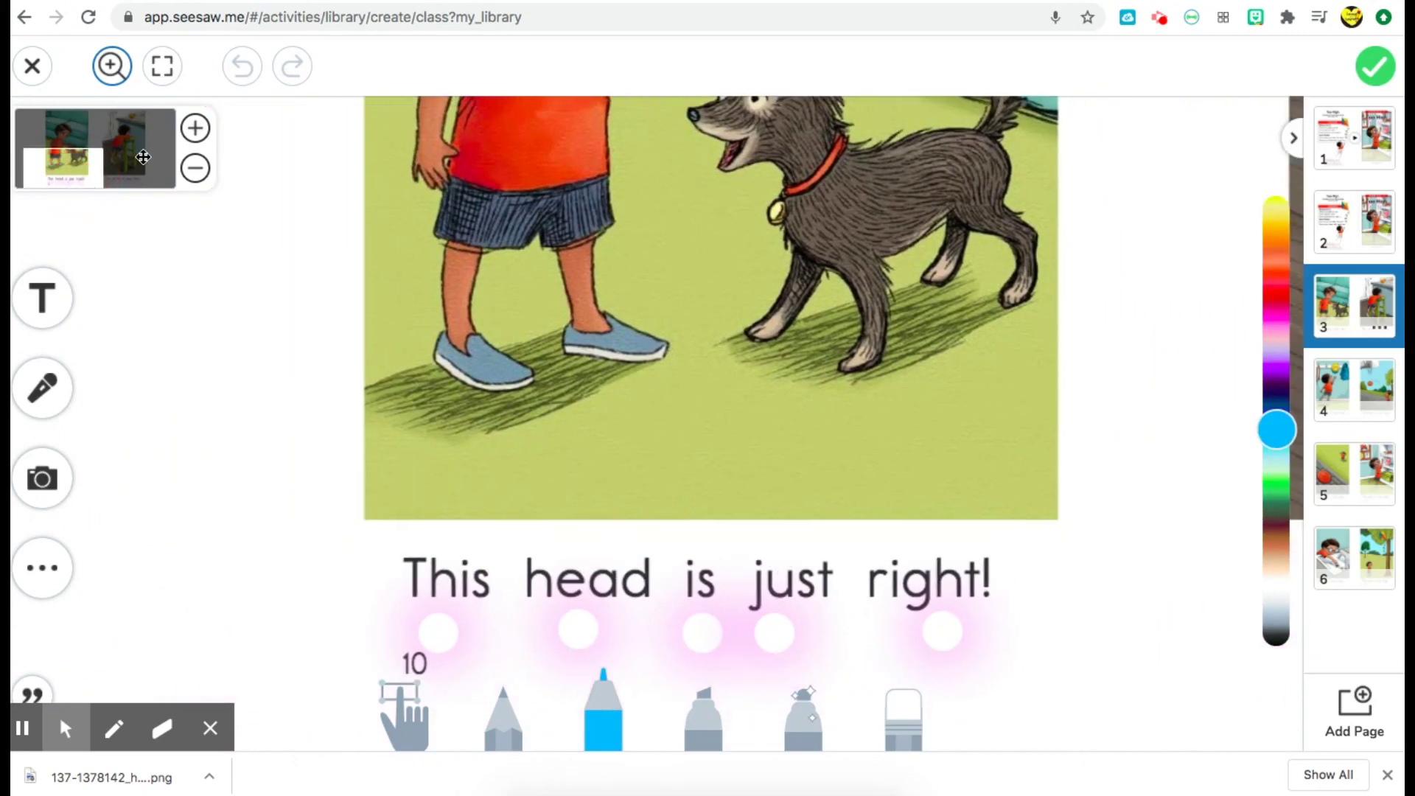
left_click(191, 137)
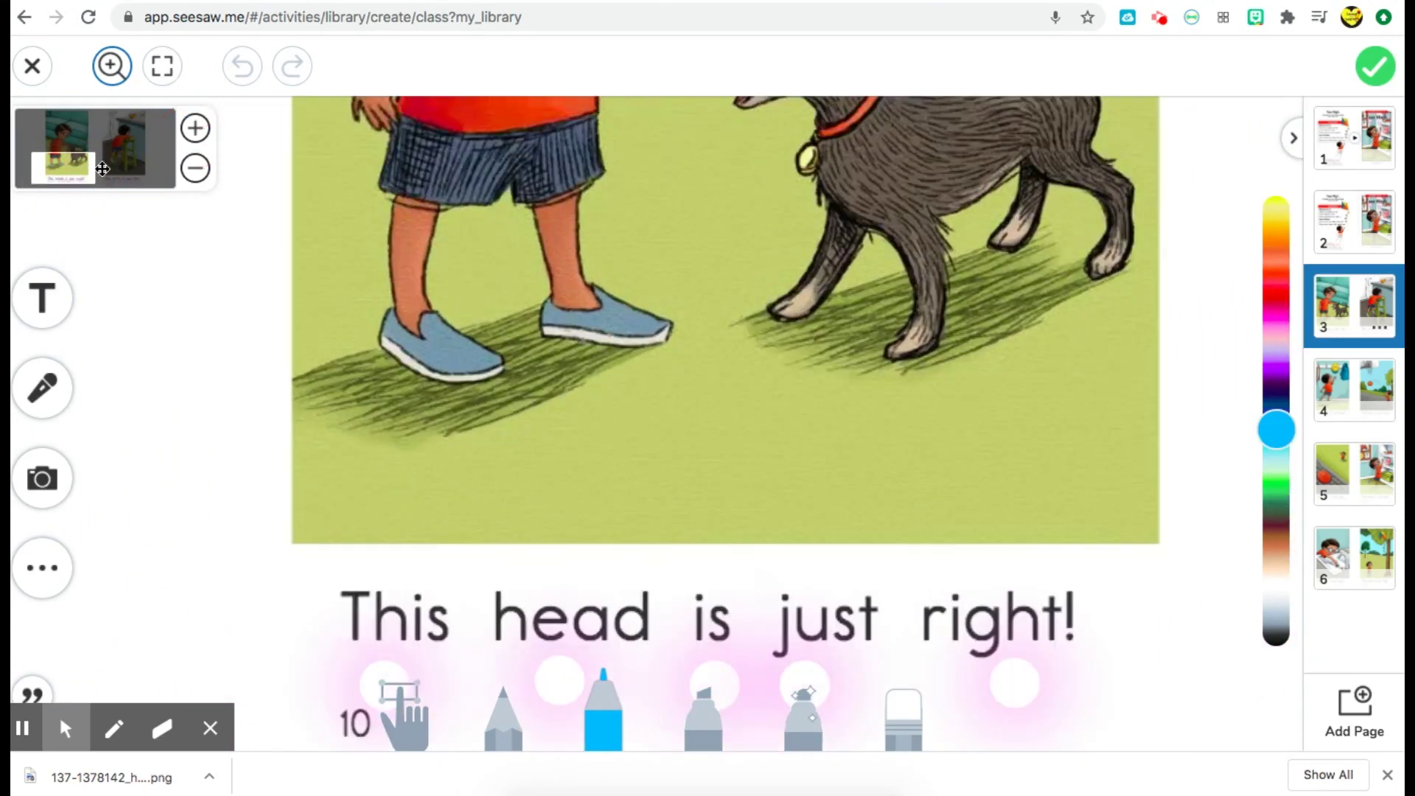
left_click_drag(87, 177, 84, 189)
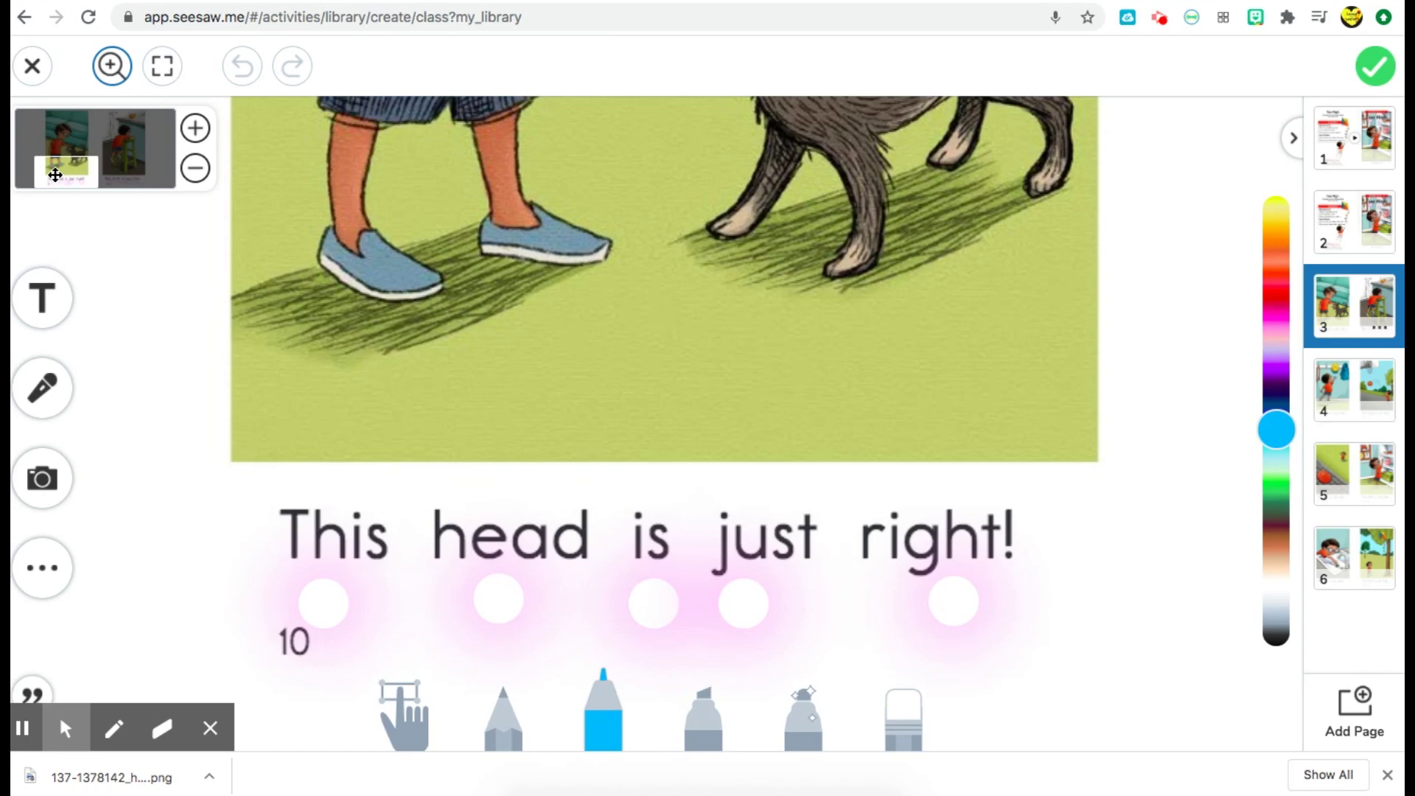
left_click_drag(54, 175, 114, 184)
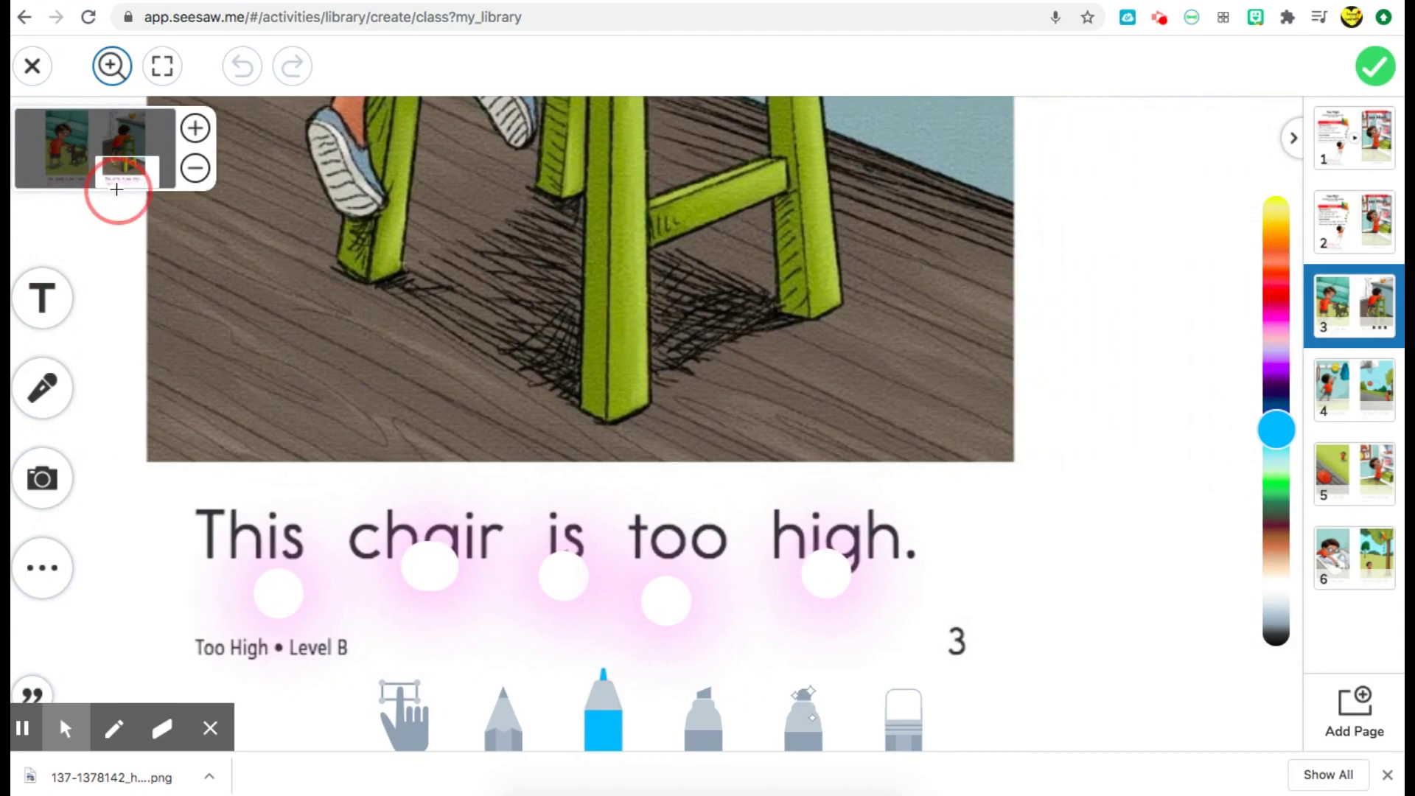
left_click_drag(114, 189, 120, 156)
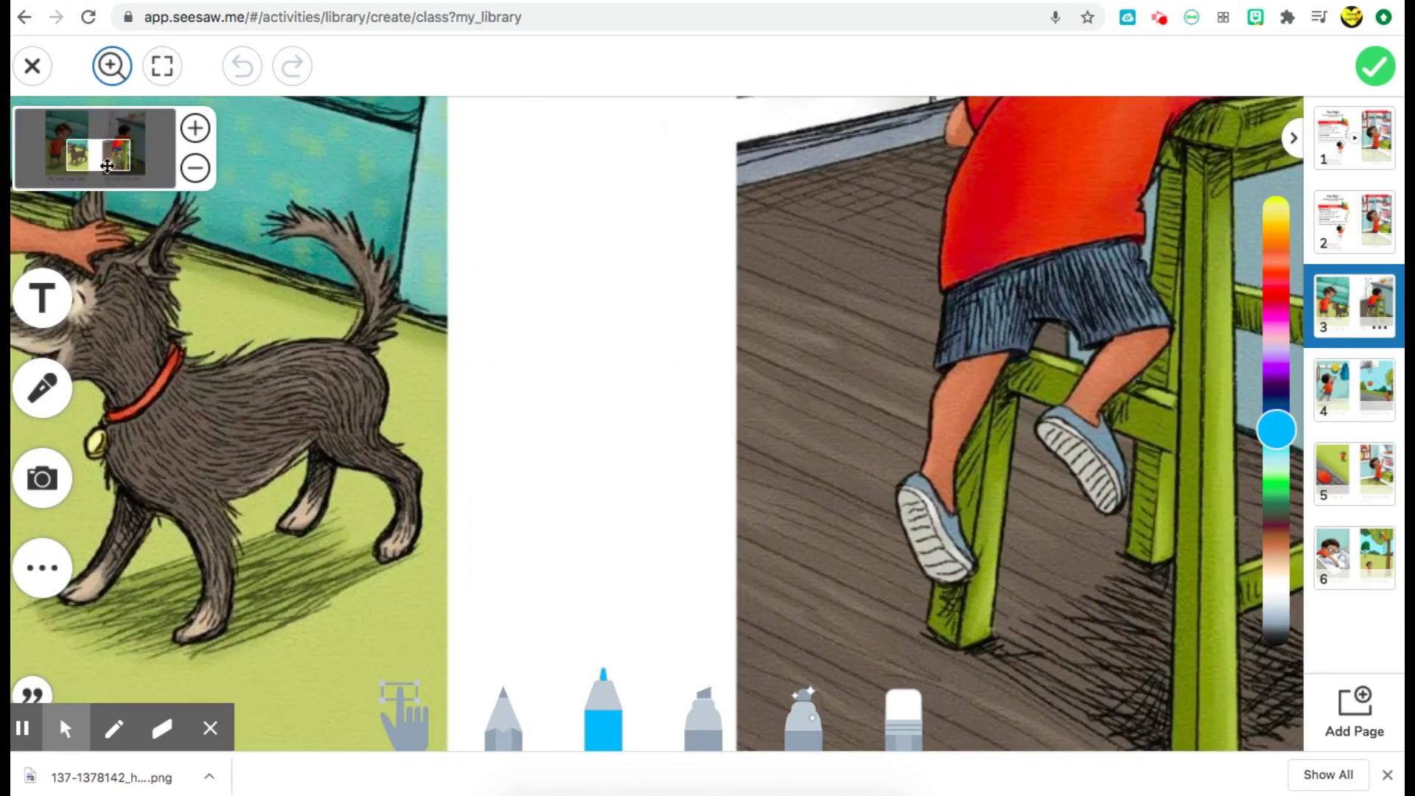
left_click_drag(106, 156, 69, 180)
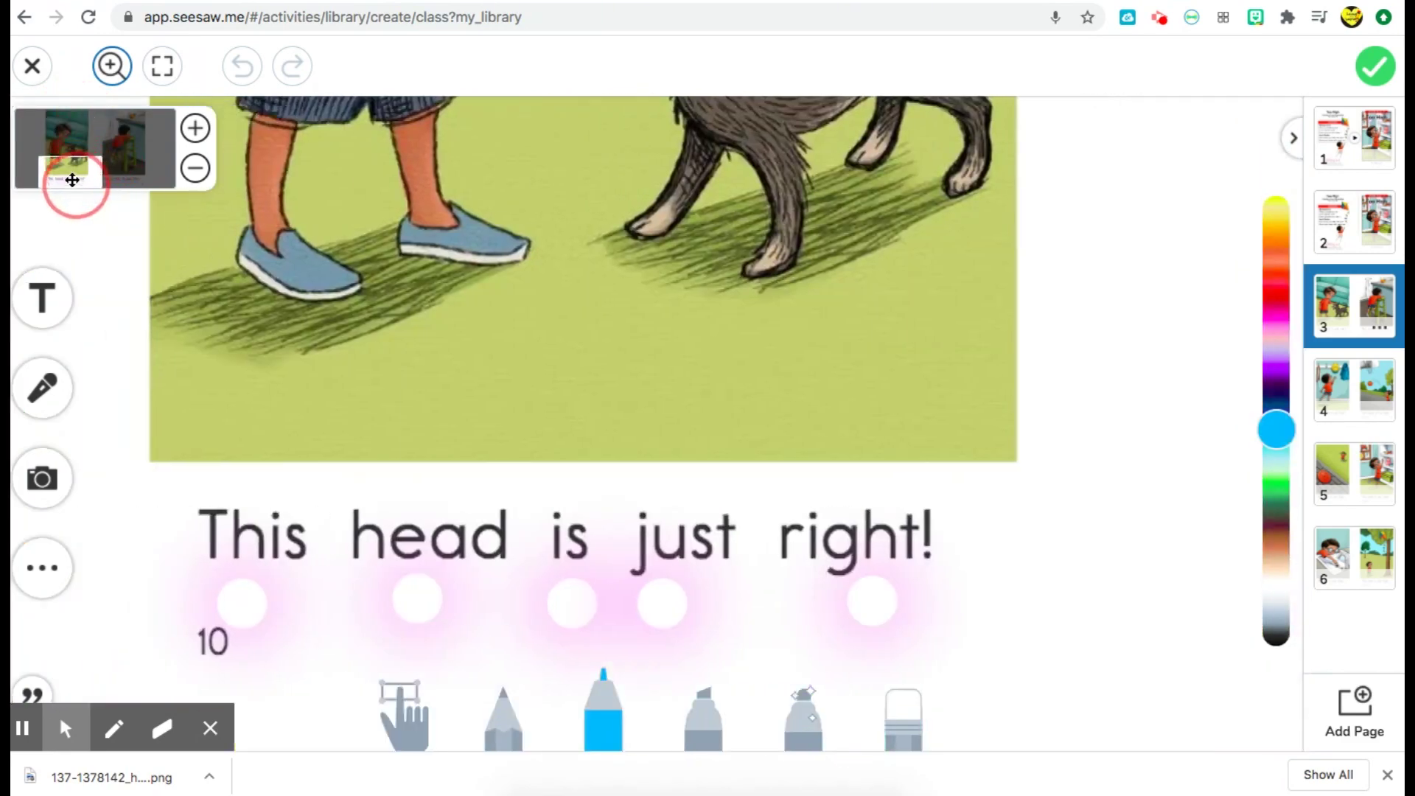
left_click(195, 168)
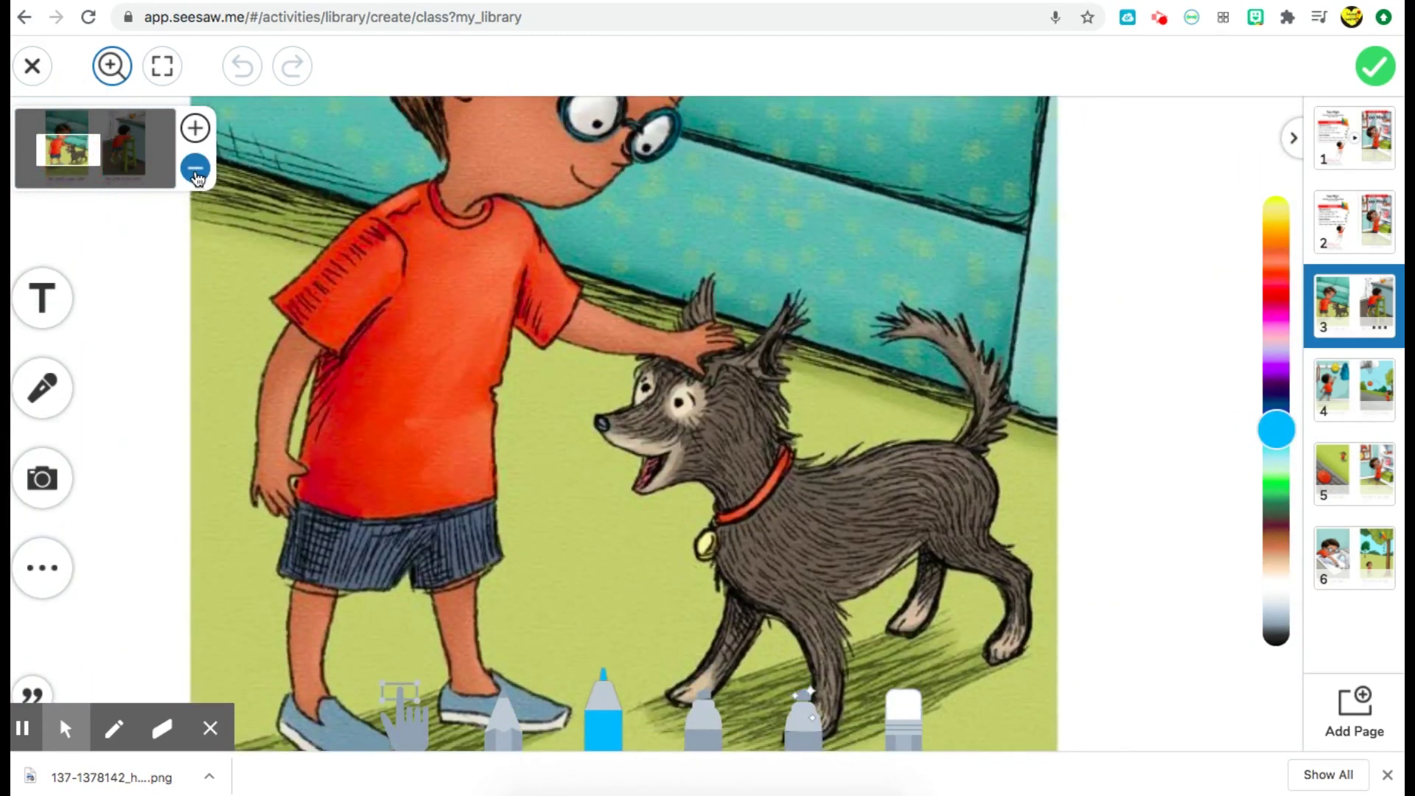
left_click(195, 170)
left_click(195, 169)
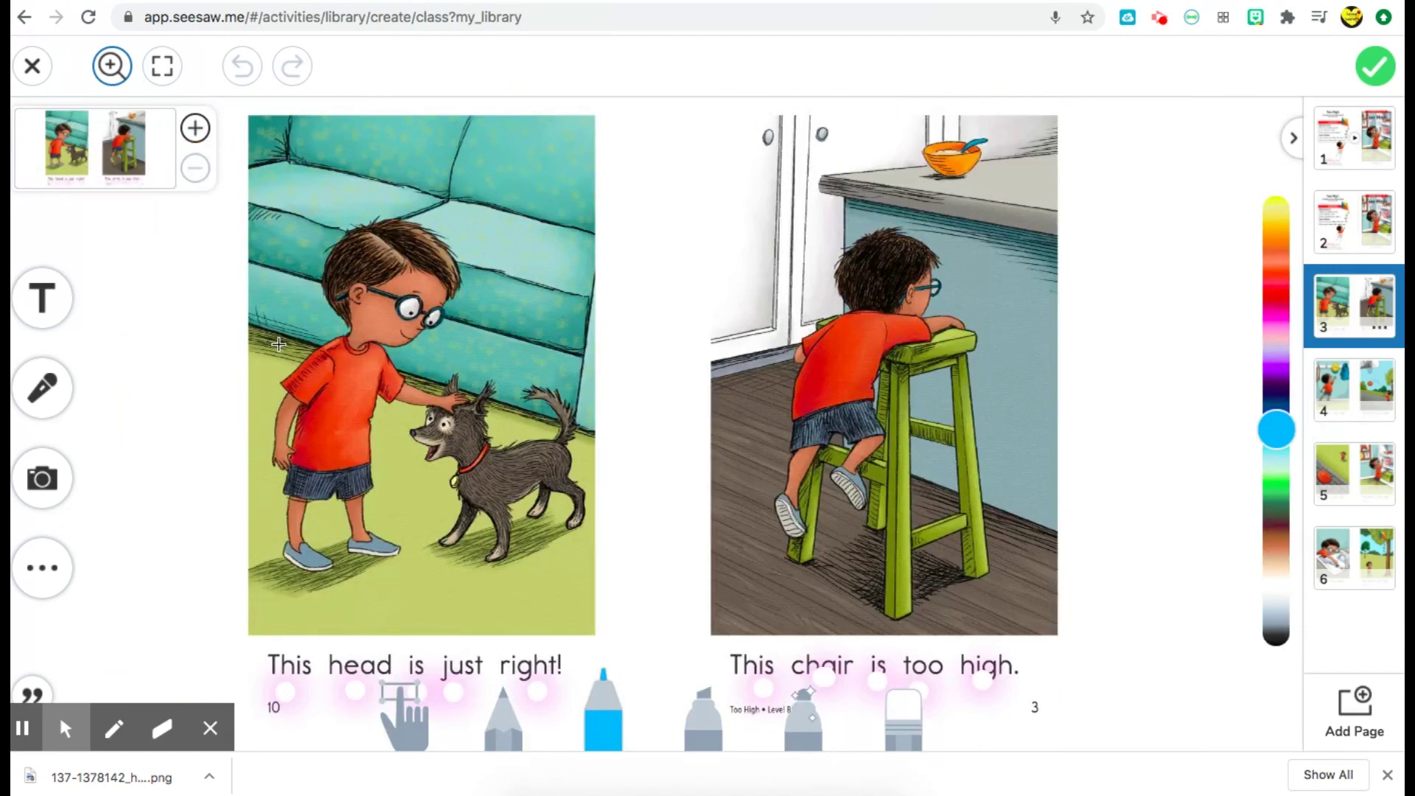